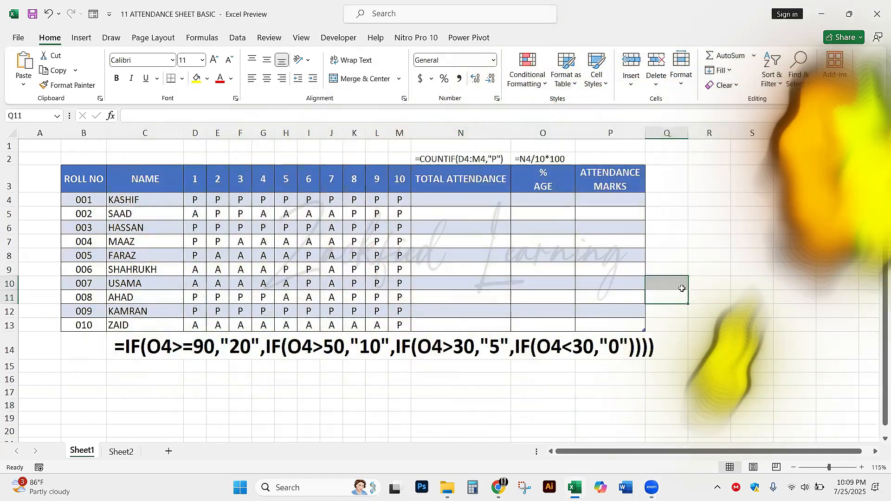
Examine the attendance table's day headers 1 to 10, the day 10 entries and the empty Total Attendance column.
click(681, 288)
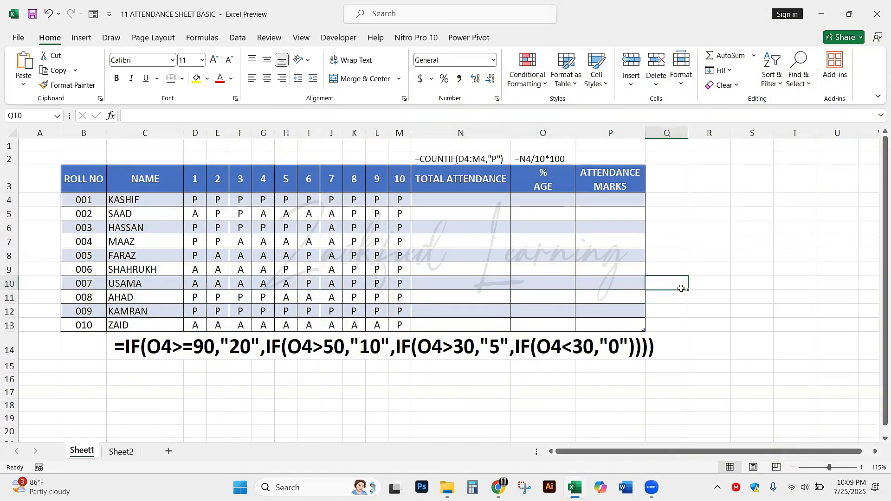
click(680, 309)
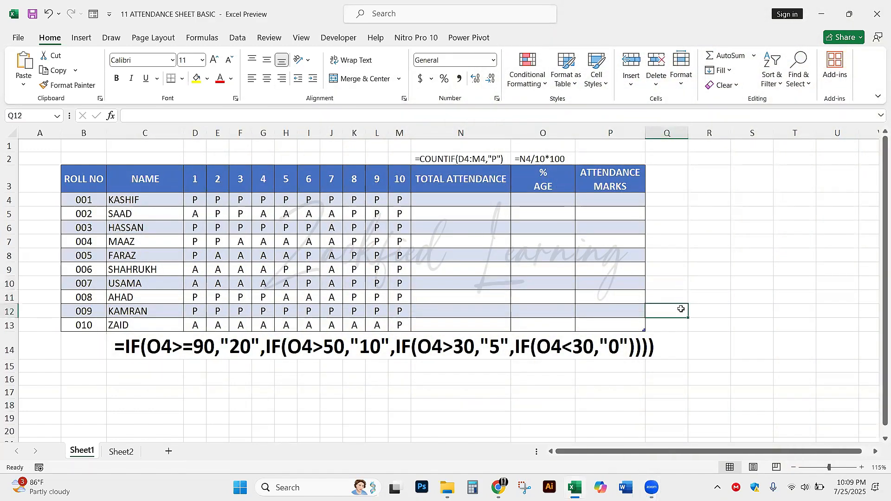
click(484, 273)
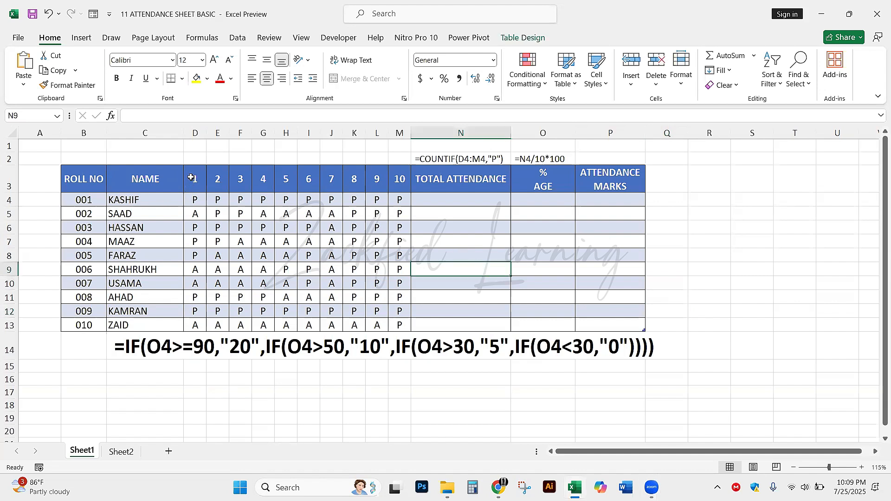
drag(191, 178, 399, 179)
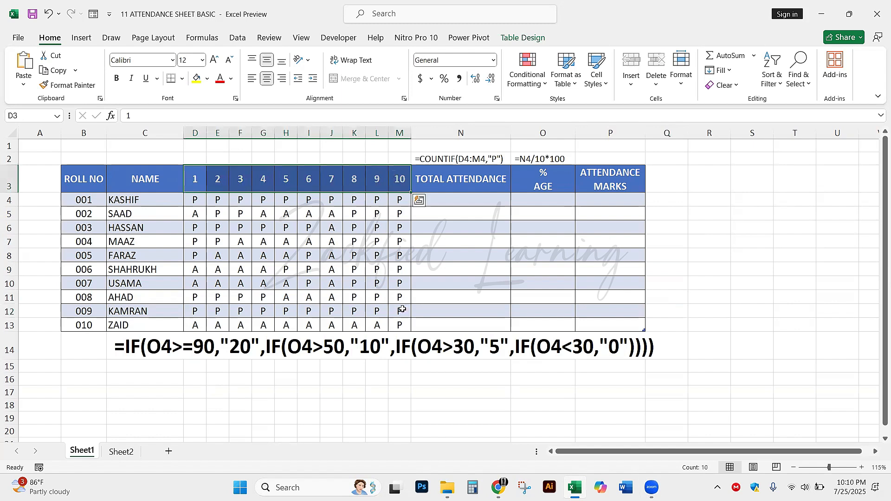
click(451, 323)
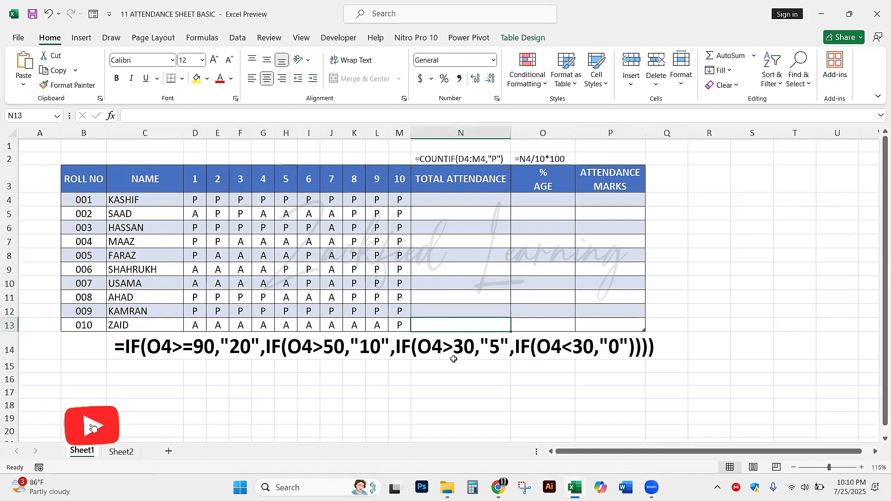
click(453, 361)
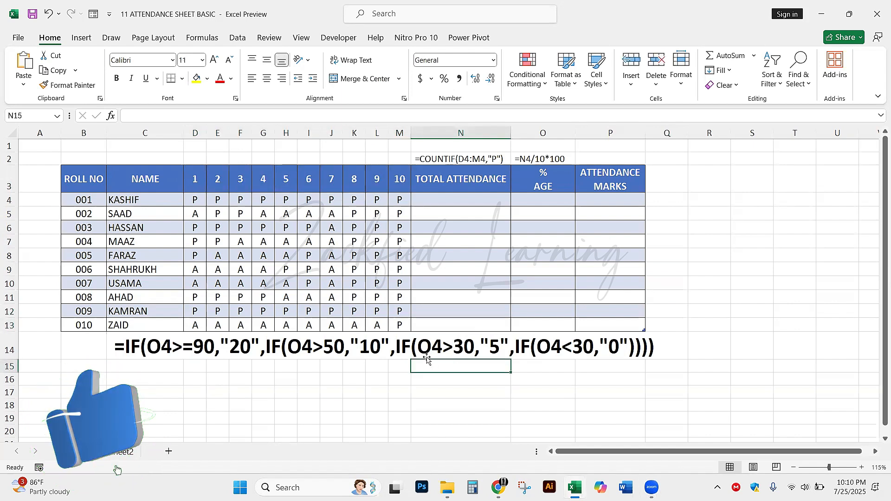
click(441, 391)
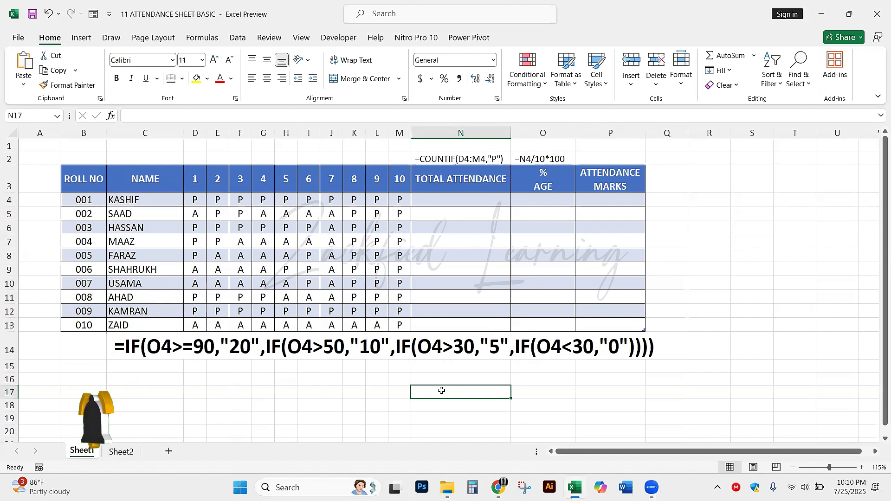
click(399, 190)
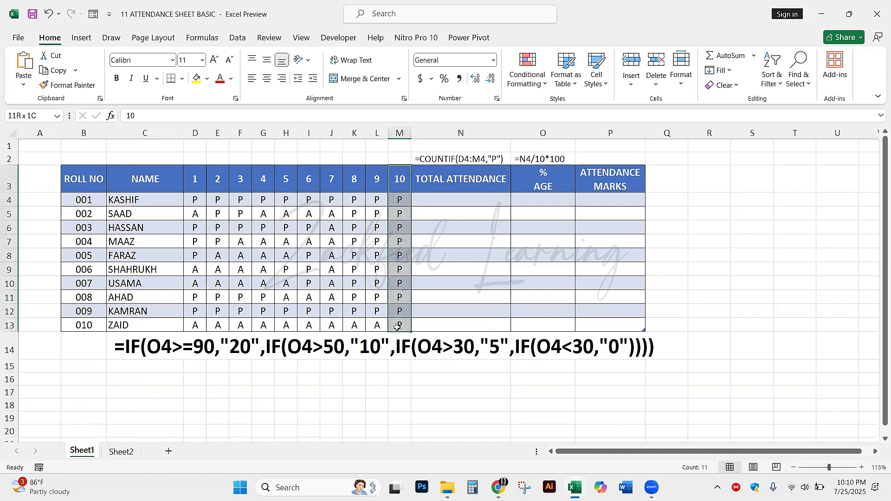
click(438, 304)
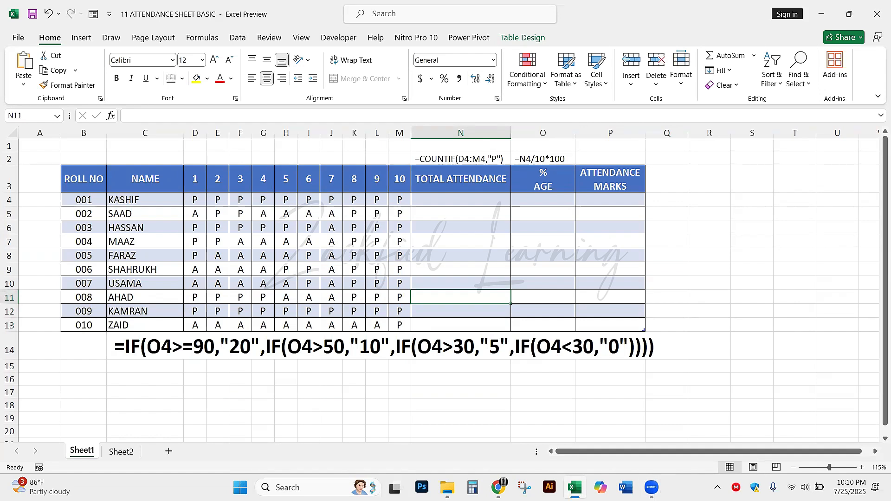
click(768, 345)
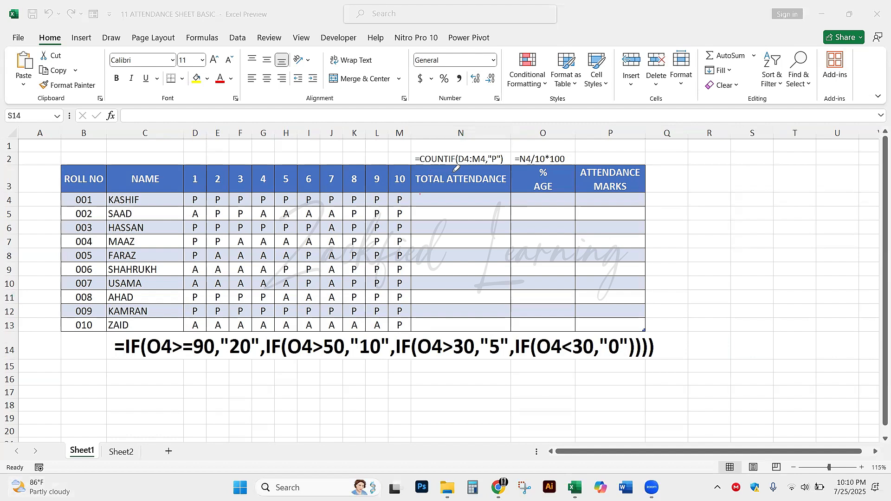
Mark the Total Attendance, % Age and Attendance Marks columns and the sample formulas with red pen annotations.
mouse_move(462, 241)
mouse_down()
mouse_move(456, 196)
mouse_move(472, 210)
mouse_up()
mouse_move(551, 240)
mouse_down()
mouse_move(550, 199)
mouse_move(542, 219)
mouse_move(563, 225)
mouse_up()
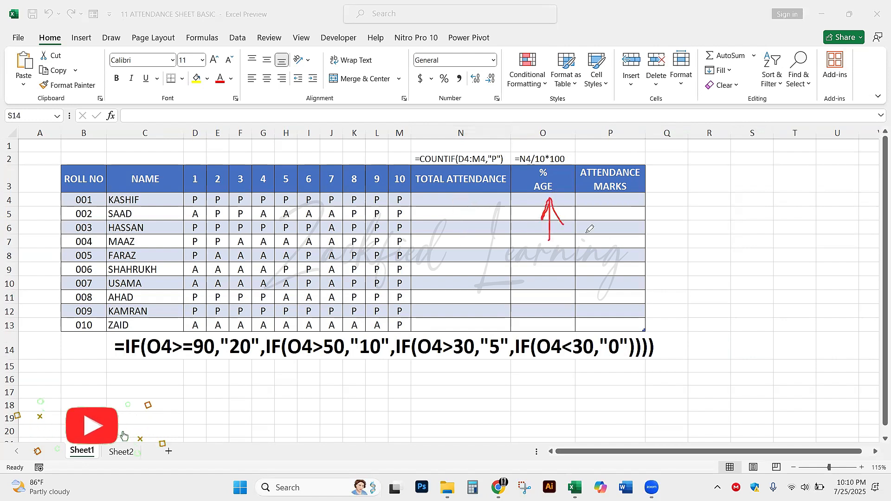
mouse_move(614, 248)
mouse_down()
mouse_move(605, 199)
mouse_move(596, 214)
mouse_move(622, 213)
mouse_up()
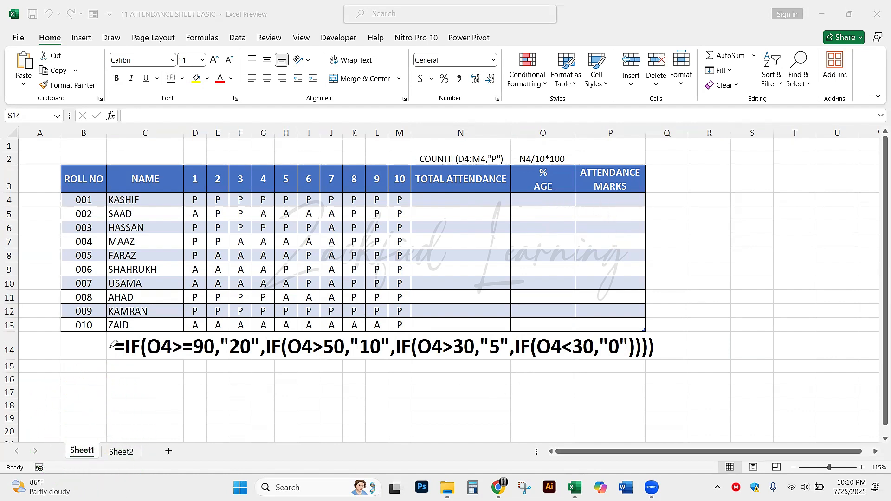
mouse_move(108, 364)
mouse_down()
mouse_move(746, 366)
mouse_move(696, 343)
mouse_move(672, 347)
mouse_up()
mouse_move(412, 156)
mouse_down()
mouse_move(480, 146)
mouse_move(563, 153)
mouse_up()
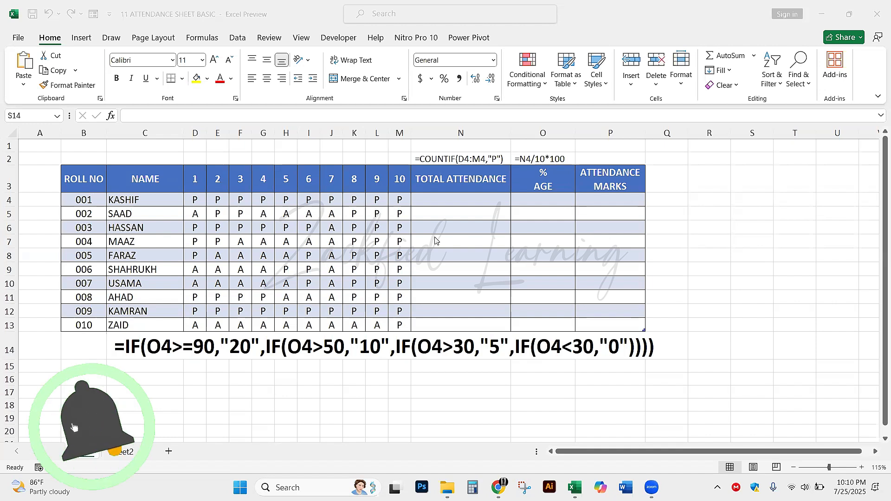
Review the day headers, the P/A entries in D4:M13 and the three empty result columns, including the table as a whole.
click(193, 200)
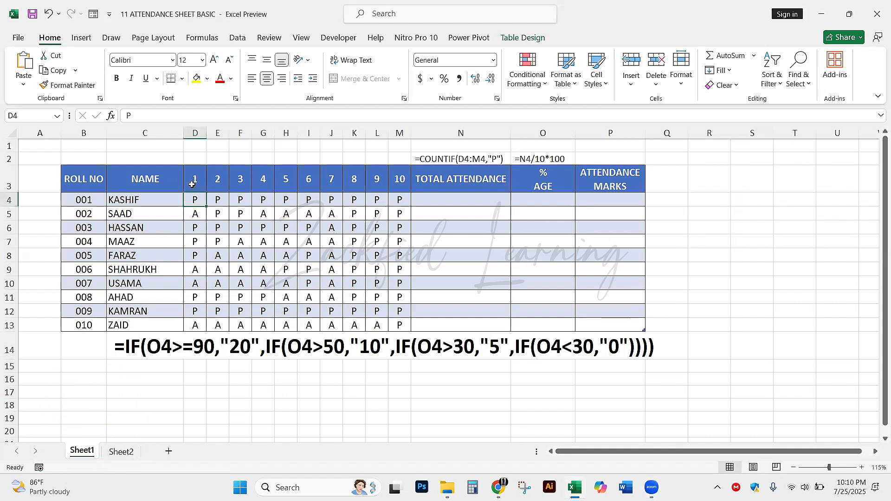
drag(191, 185, 399, 180)
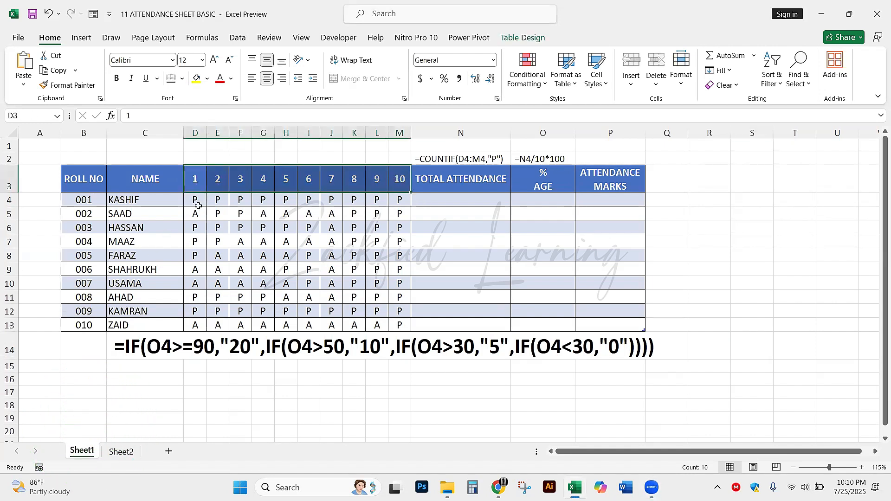
drag(198, 205, 399, 325)
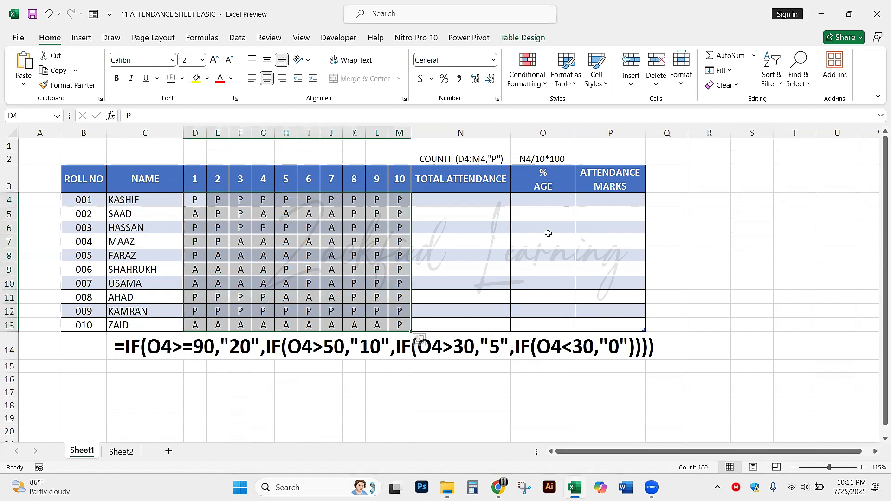
drag(480, 199, 480, 326)
drag(541, 200, 542, 325)
drag(595, 202, 607, 322)
click(679, 314)
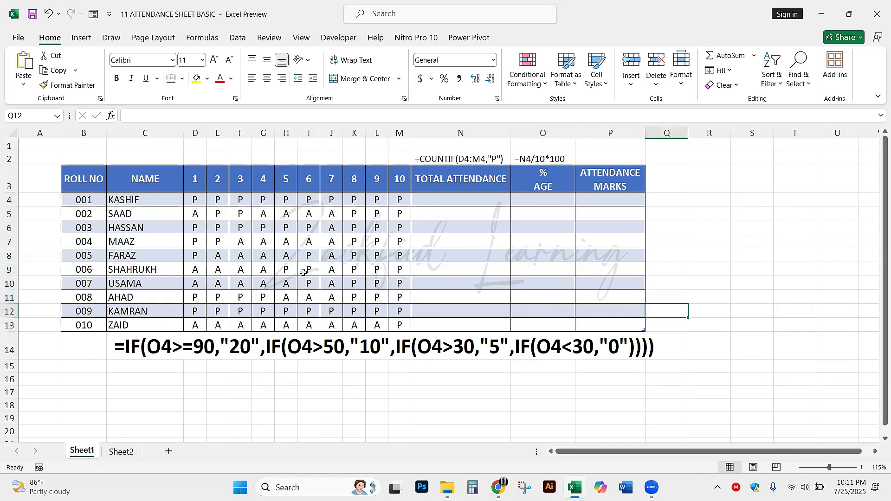
drag(93, 183, 628, 327)
click(438, 419)
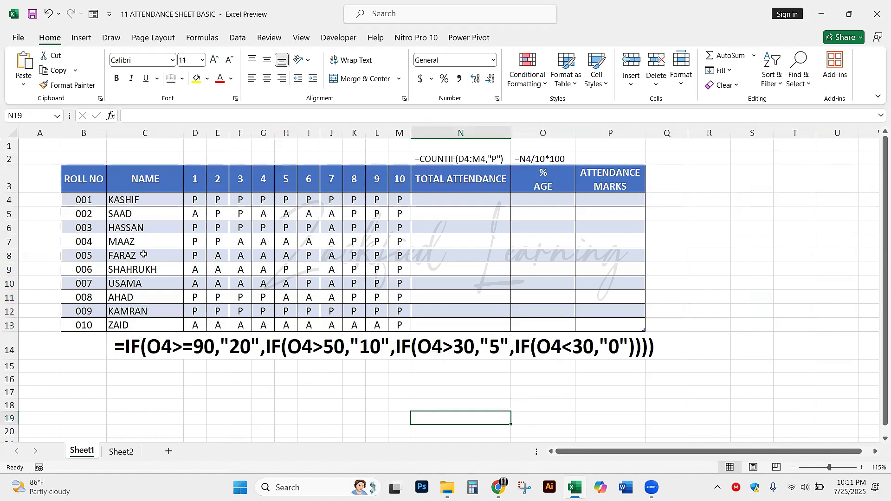
Enter the label Marks in cell C16 below the sample IF formula and enlarge its font to 18.
scroll(386, 427, down, 1)
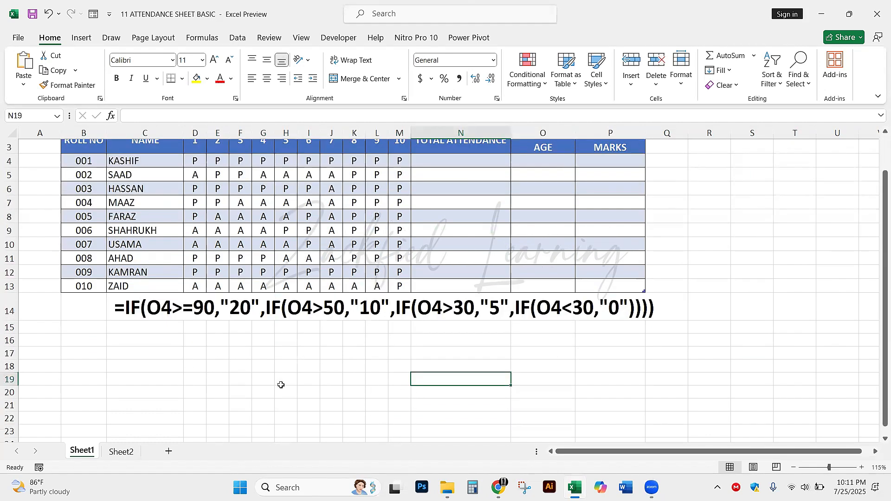
click(158, 344)
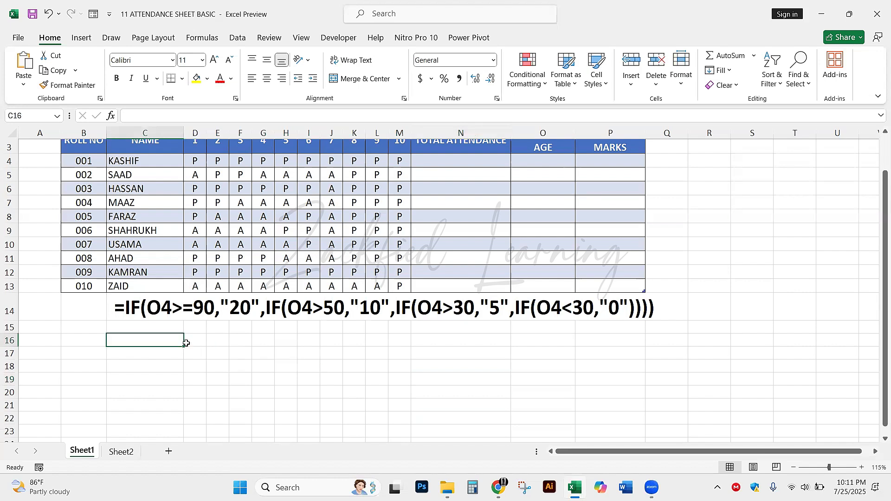
text(Marks)
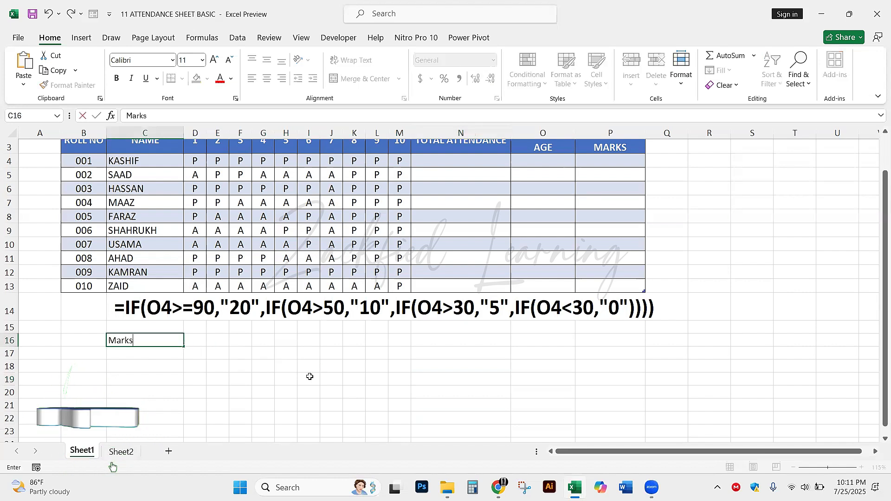
key(Return)
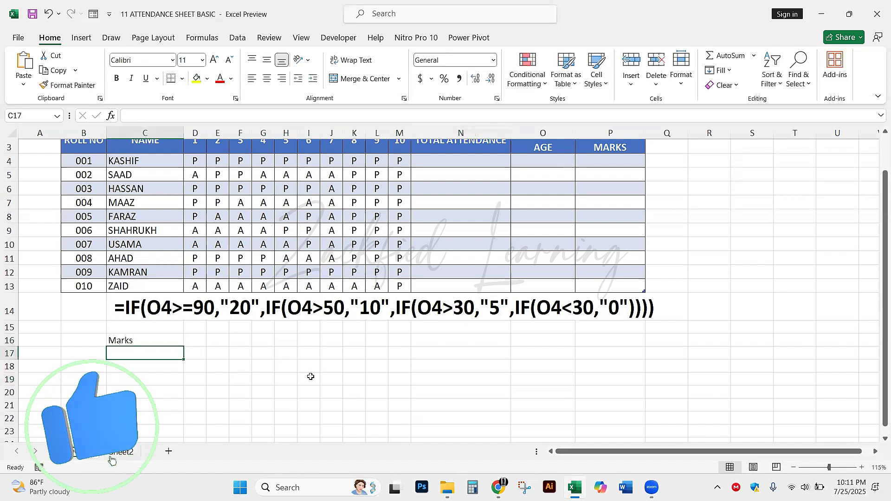
click(162, 339)
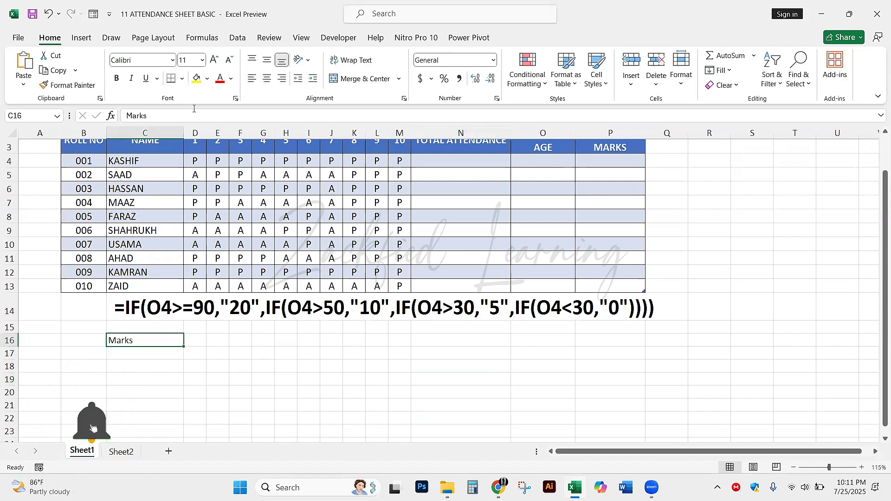
click(216, 64)
click(217, 64)
click(205, 373)
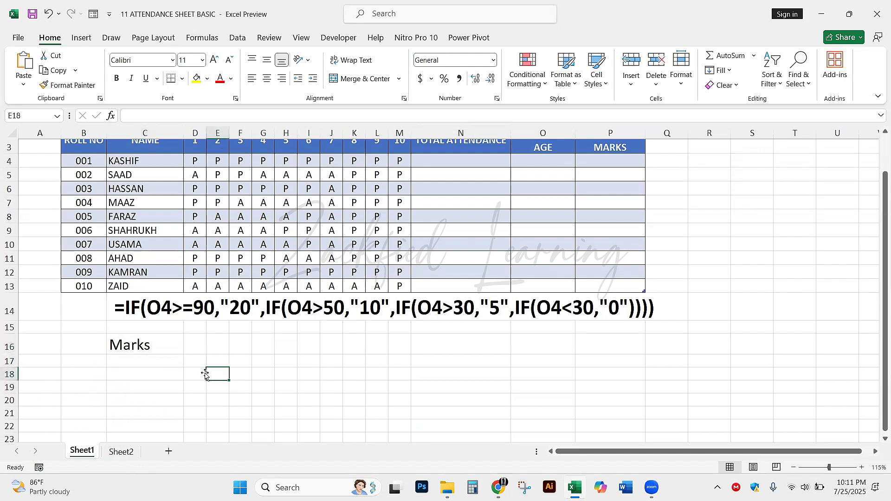
Copy the Marks cell into D16 and replace the pasted text with 90.
click(198, 356)
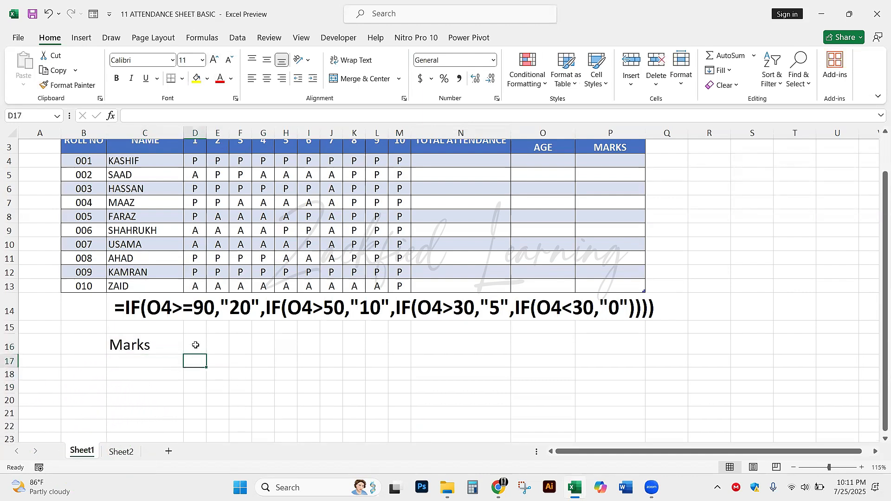
click(157, 342)
key(ctrl+c)
click(189, 344)
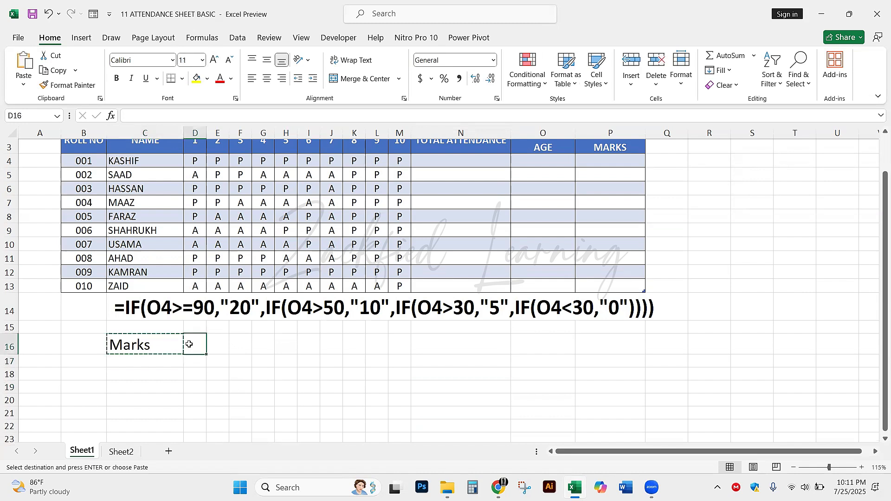
key(Return)
text(90)
key(Return)
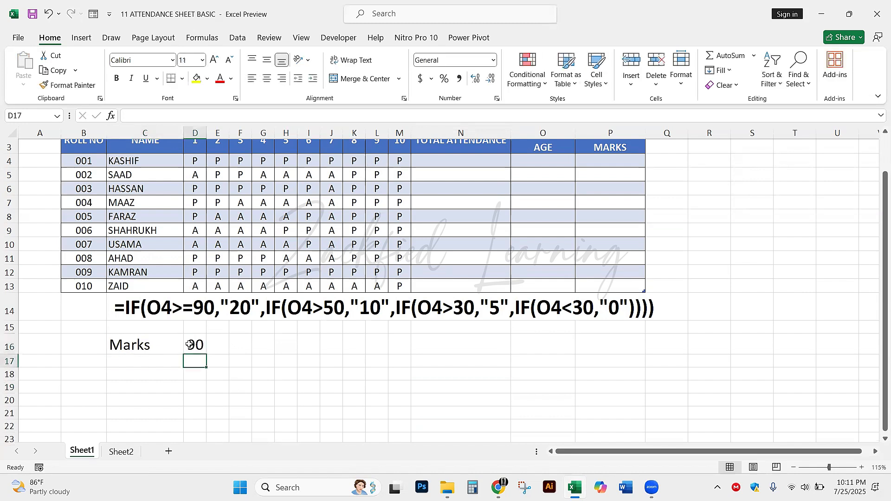
Fill the D16 entry down into D17 and set D16 to 20.
key(ctrl+d)
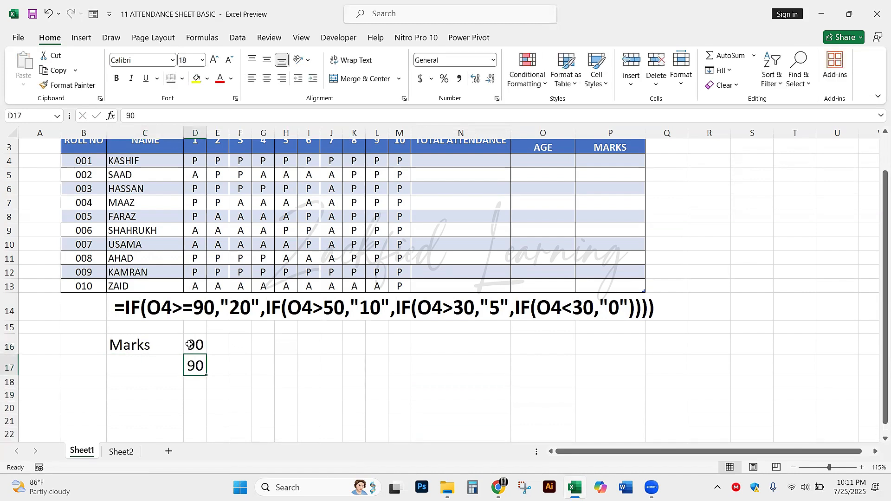
key(Left)
key(Right)
key(Up)
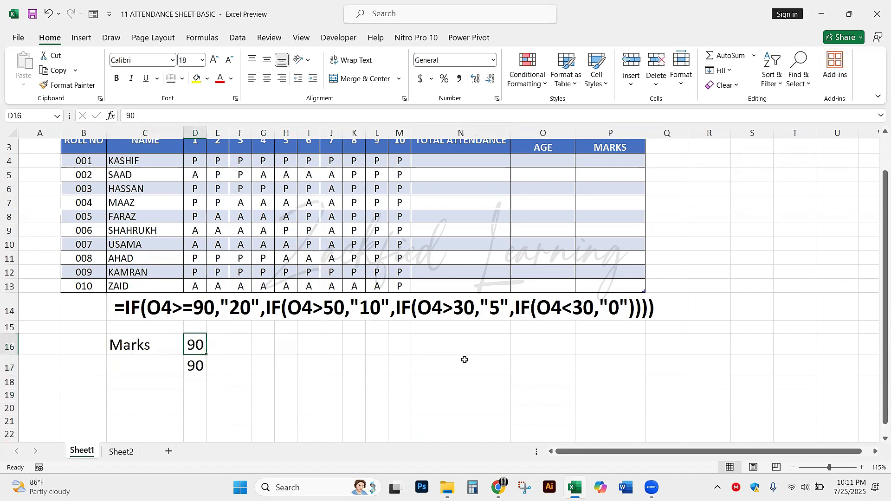
text(20)
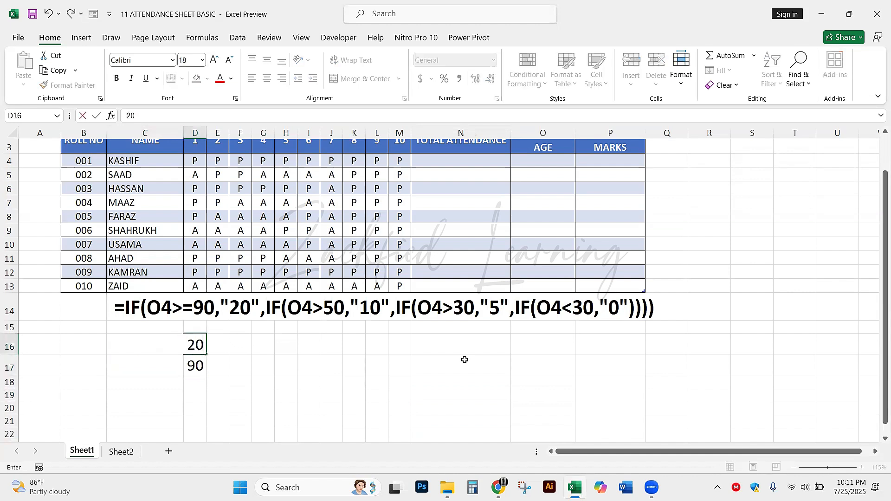
key(Return)
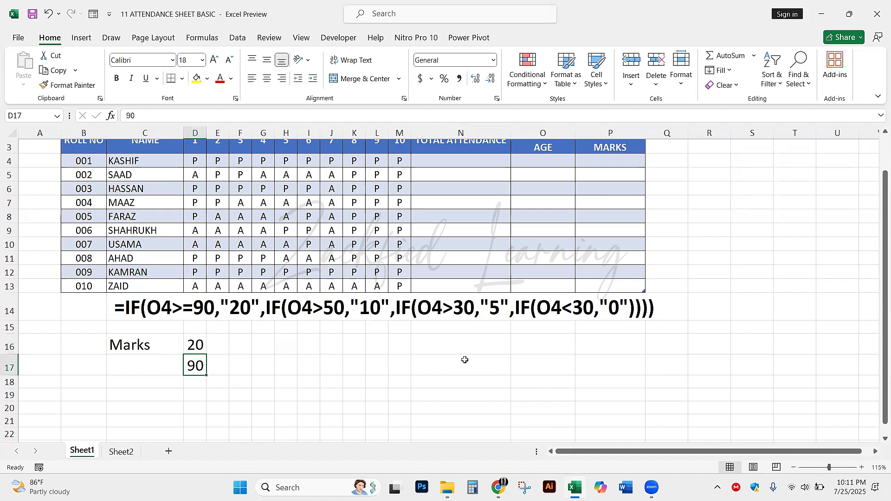
Enter the marks 10, 5 and 0 in cells D17, D18 and D19, filling D17 down to D18 to carry its formatting.
text(10)
key(Return)
key(ctrl+d)
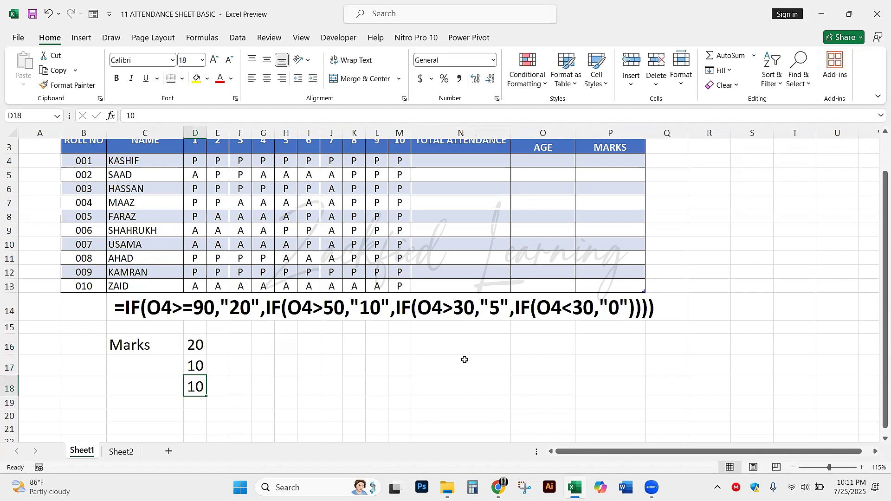
text(5)
key(Return)
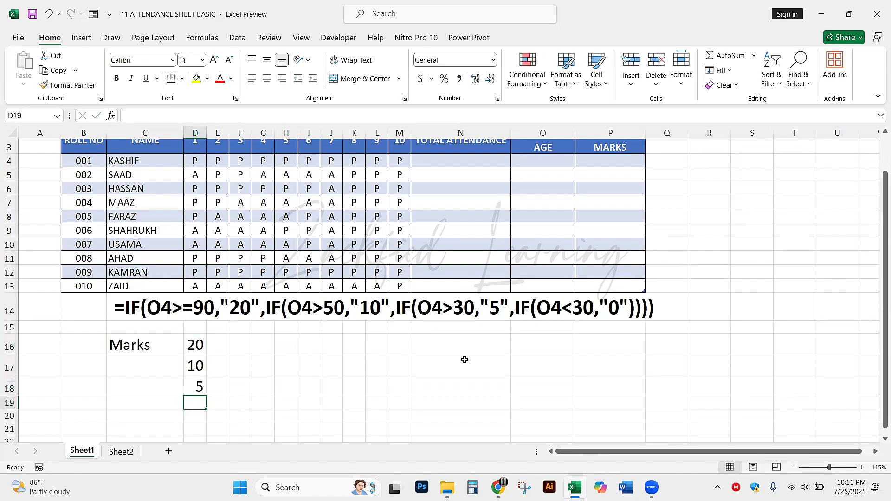
text(0)
key(Return)
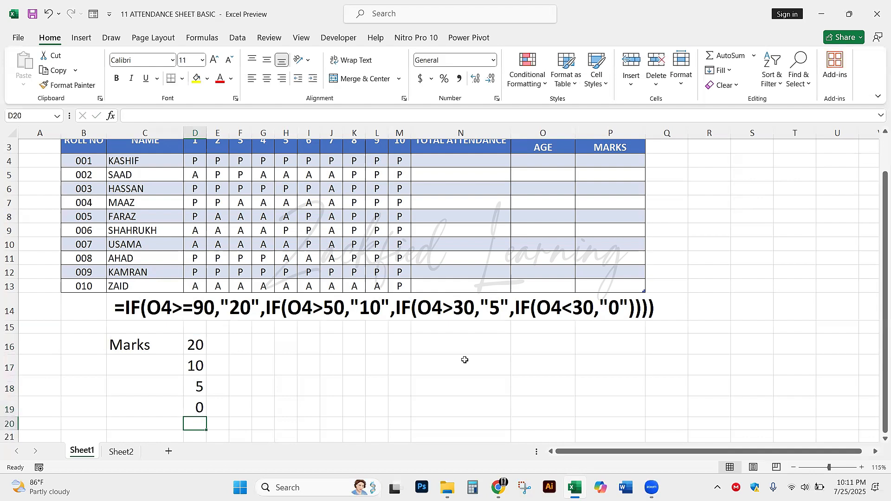
scroll(209, 384, down, 1)
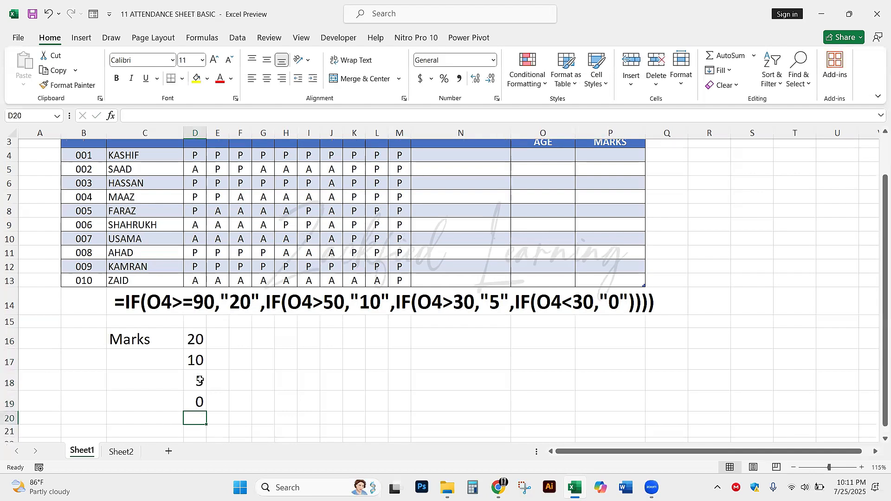
Go through the Marks label and its list of values in cells D16 to D19 one by one.
click(141, 353)
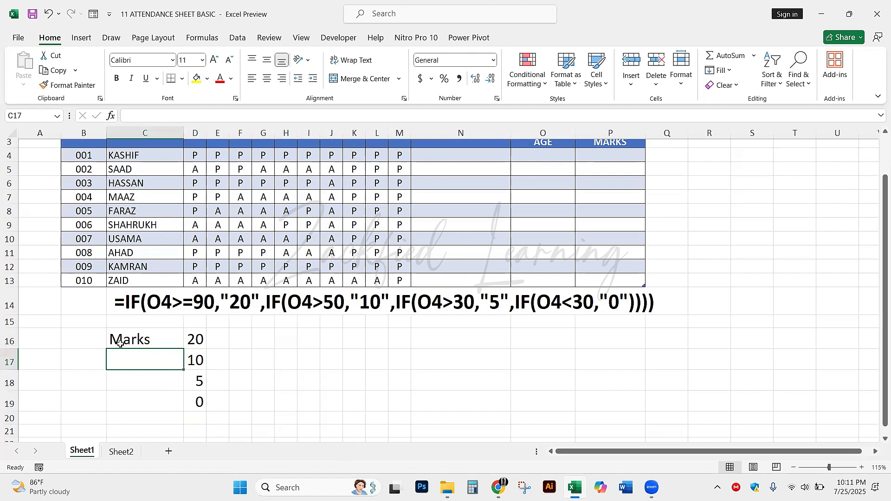
drag(119, 341, 189, 372)
click(262, 341)
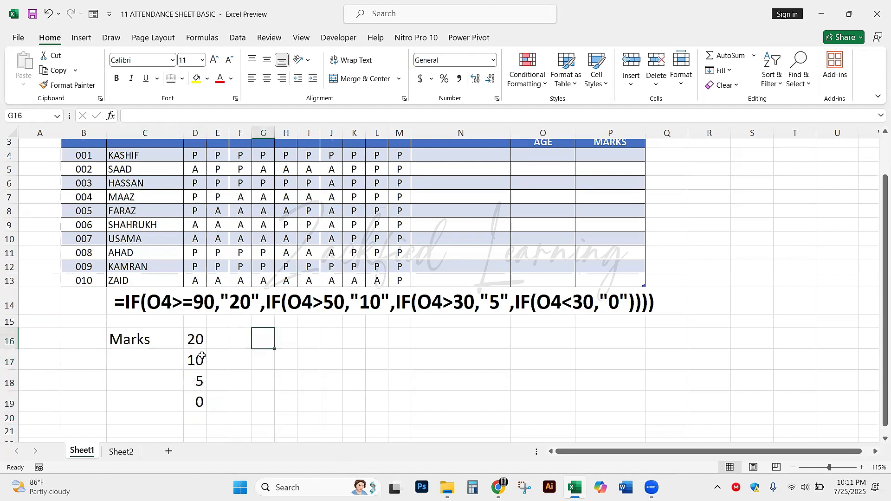
click(194, 340)
click(188, 361)
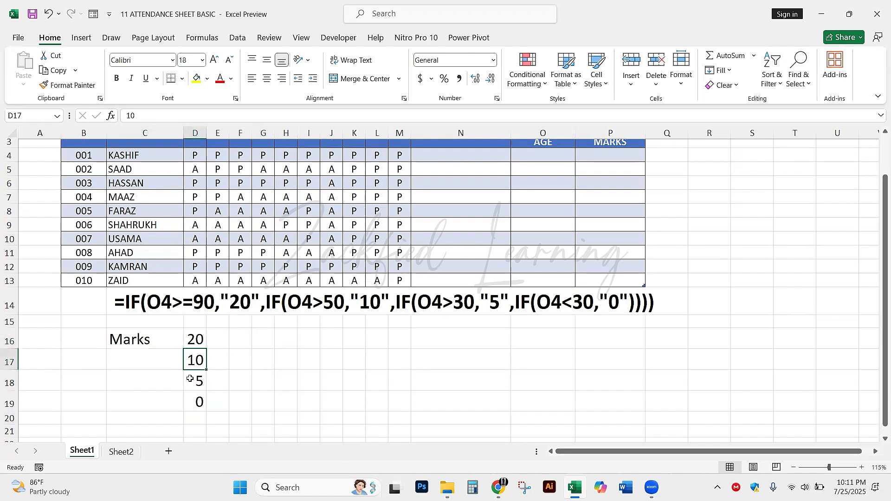
click(190, 379)
click(191, 394)
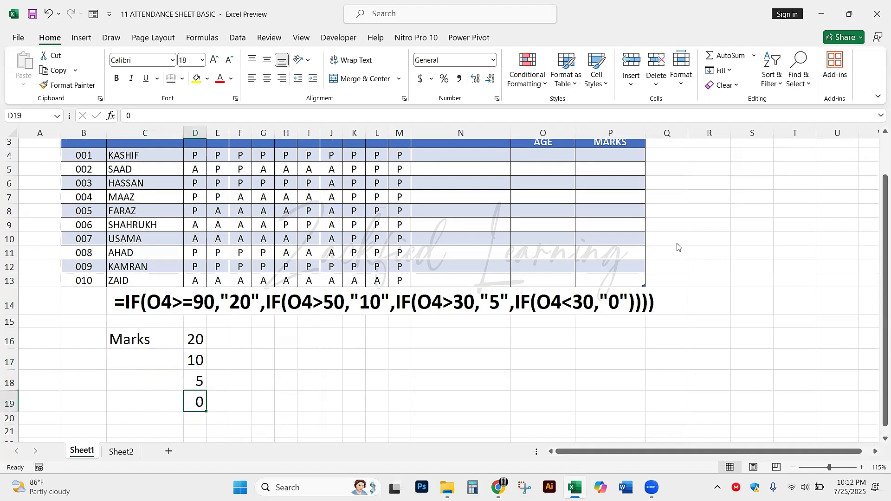
Switch to File Explorer and open the MS EXCEL NOTES folder inside COURSE NOTES.
key(alt+Tab)
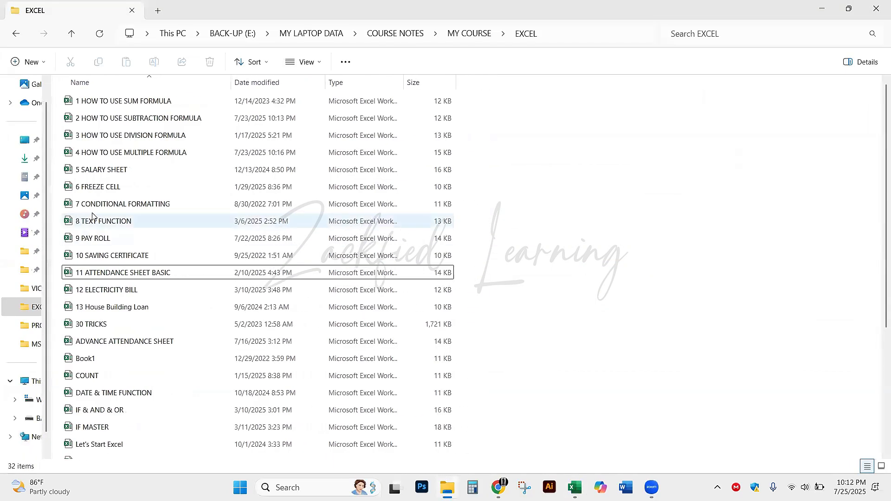
click(405, 38)
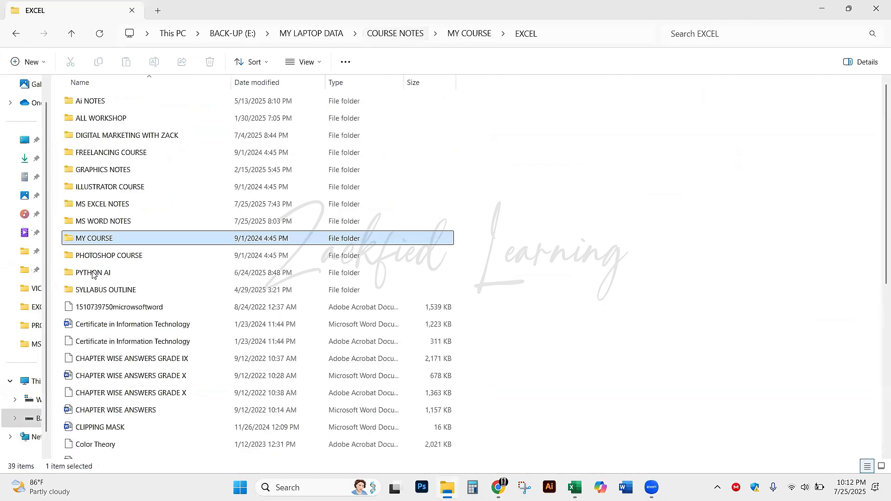
double_click(113, 204)
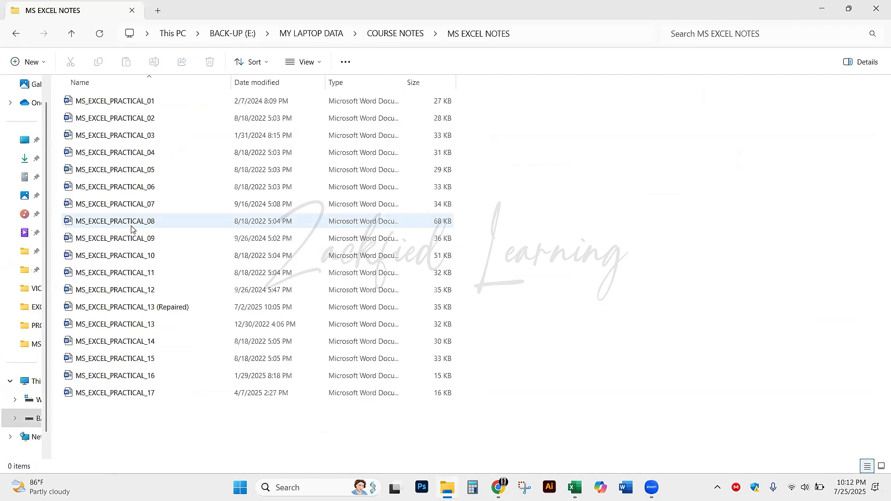
click(161, 102)
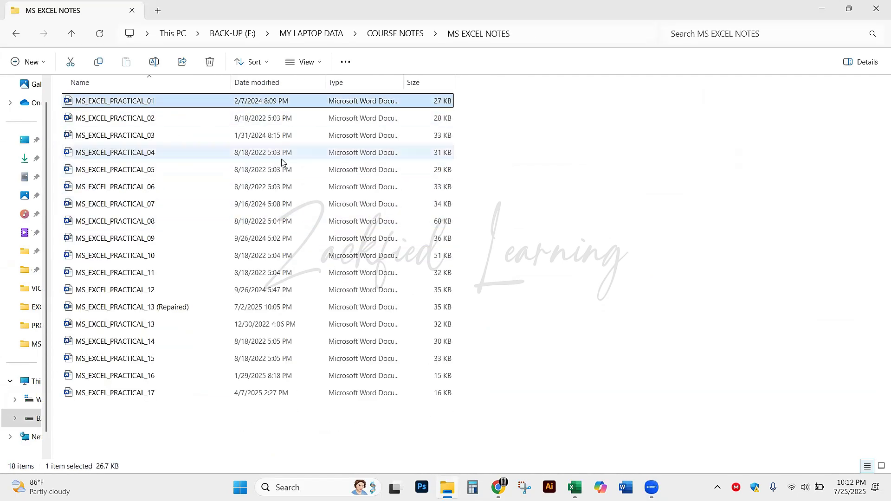
key(Down)
key(Return)
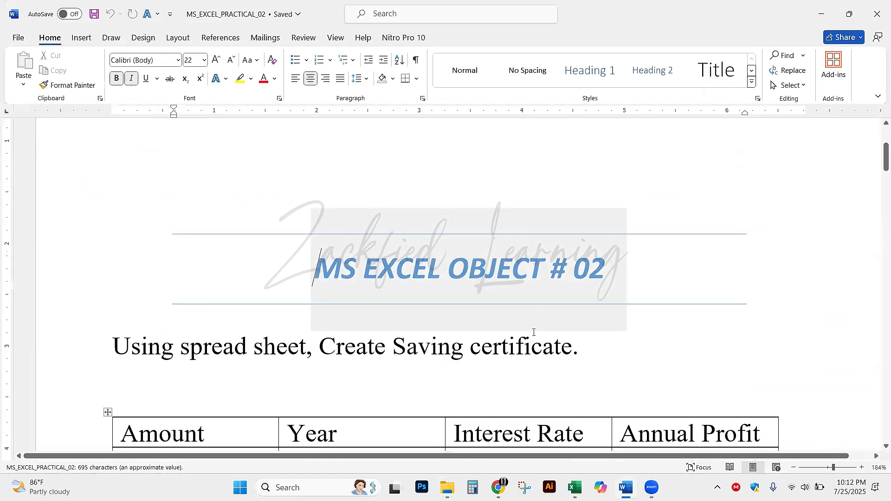
key(alt+F4)
Open the MS_EXCEL_PRACTICAL_03 document and look over its attendance register assignment on the first page.
key(Down)
key(Return)
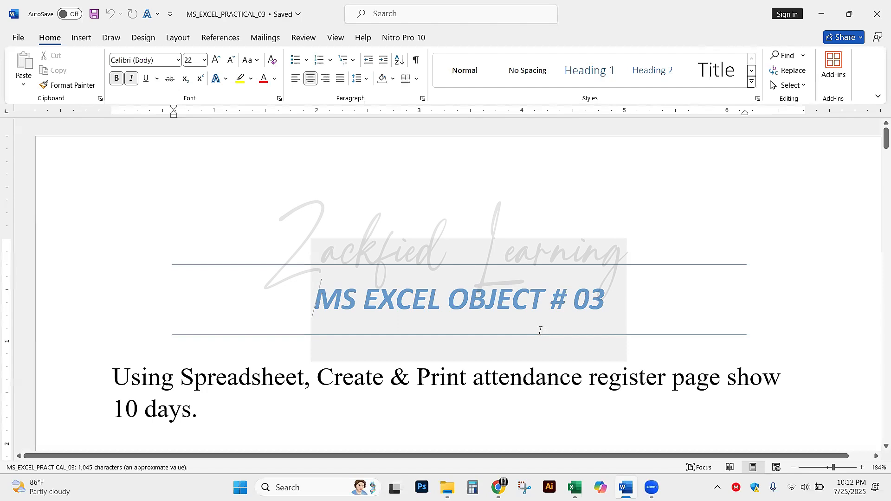
scroll(538, 339, down, 4)
scroll(532, 367, down, 5)
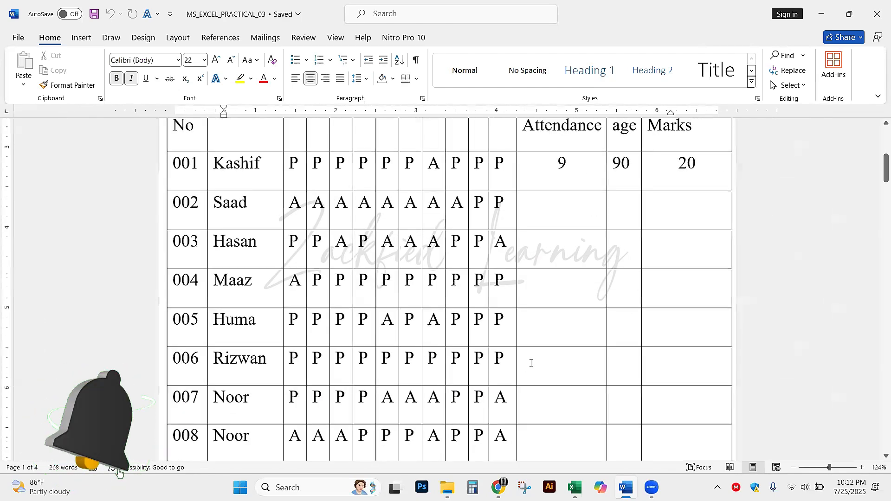
scroll(529, 362, down, 1)
scroll(529, 362, up, 5)
click(530, 363)
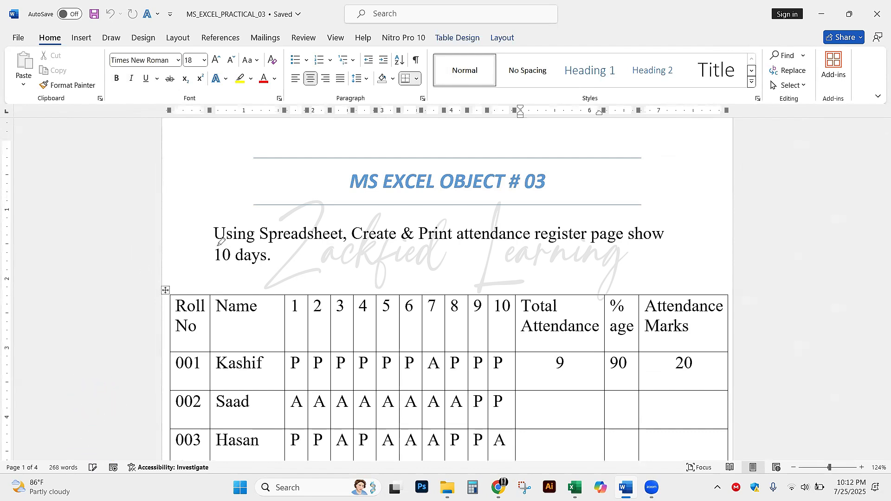
Underline the assignment sentence about creating and printing the attendance register page and its 10 days requirement in red.
drag(215, 242, 665, 250)
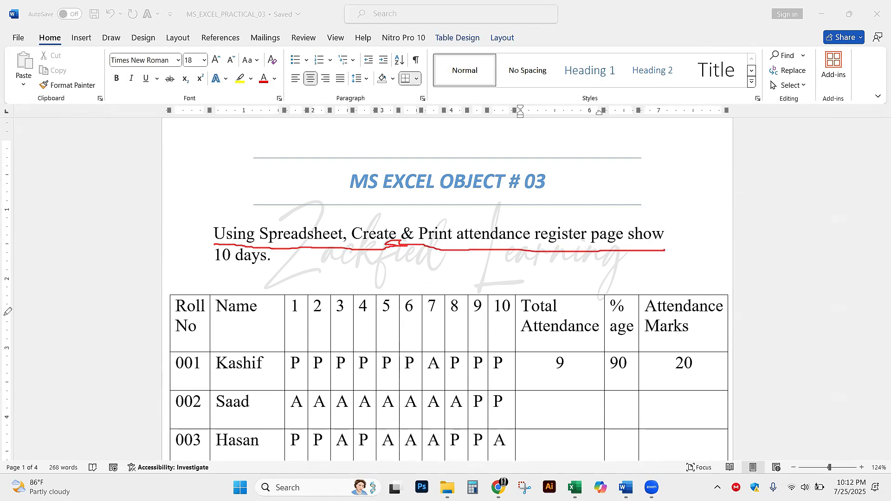
drag(210, 273, 276, 265)
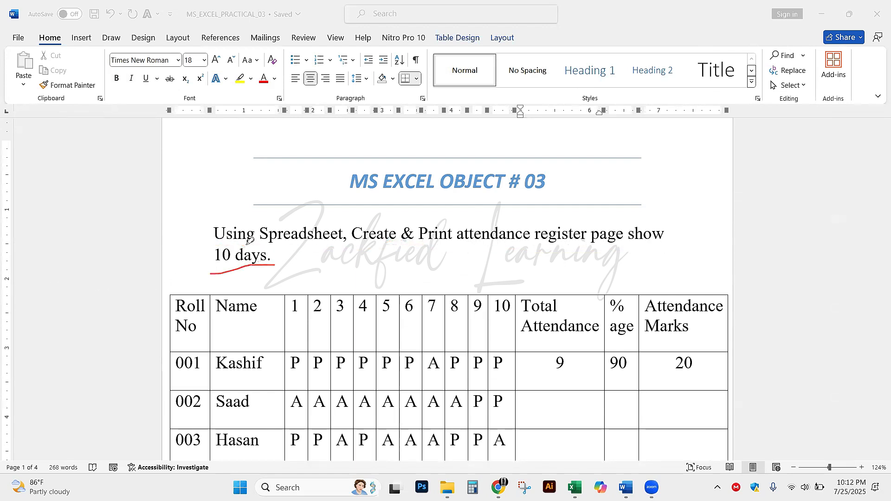
mouse_move(214, 238)
mouse_down()
mouse_move(197, 278)
mouse_move(253, 242)
mouse_up()
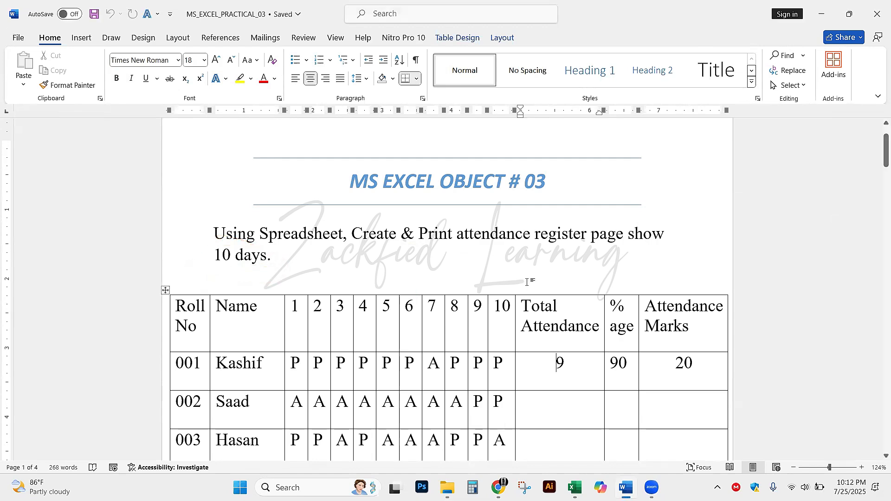
Examine the sample register table's names, day columns 1 to 10, P and A entries and result columns.
scroll(228, 252, down, 3)
scroll(225, 241, down, 1)
scroll(318, 201, up, 2)
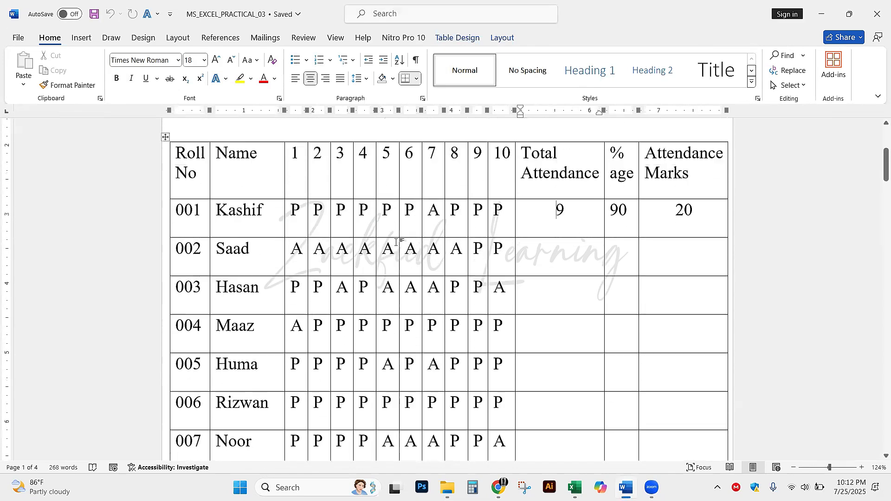
scroll(678, 260, down, 1)
drag(253, 204, 262, 373)
click(325, 200)
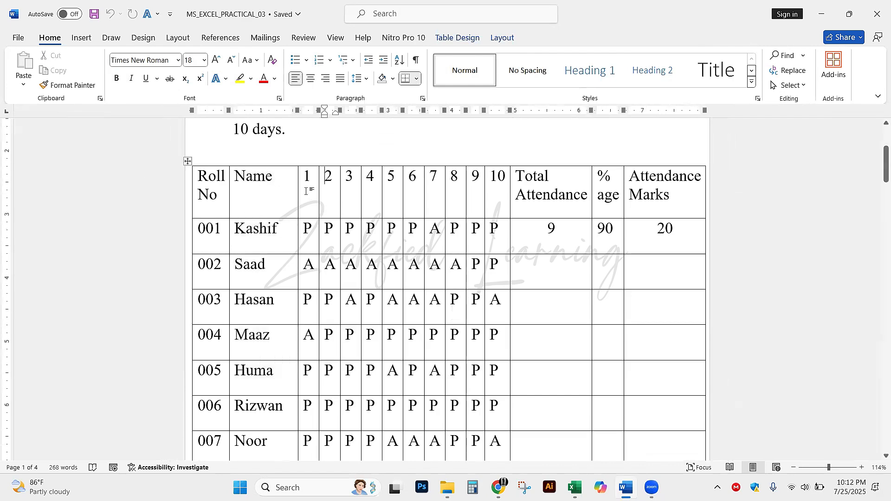
drag(306, 191, 496, 190)
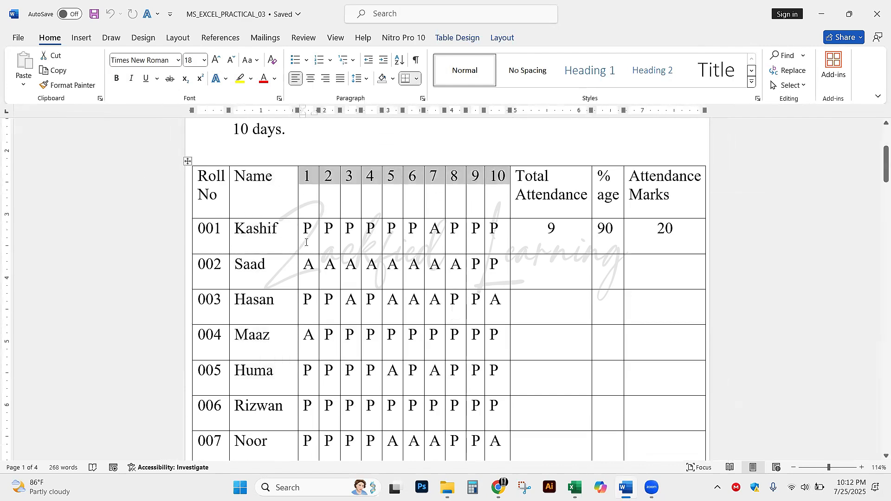
drag(306, 242, 533, 432)
scroll(553, 338, down, 1)
click(553, 337)
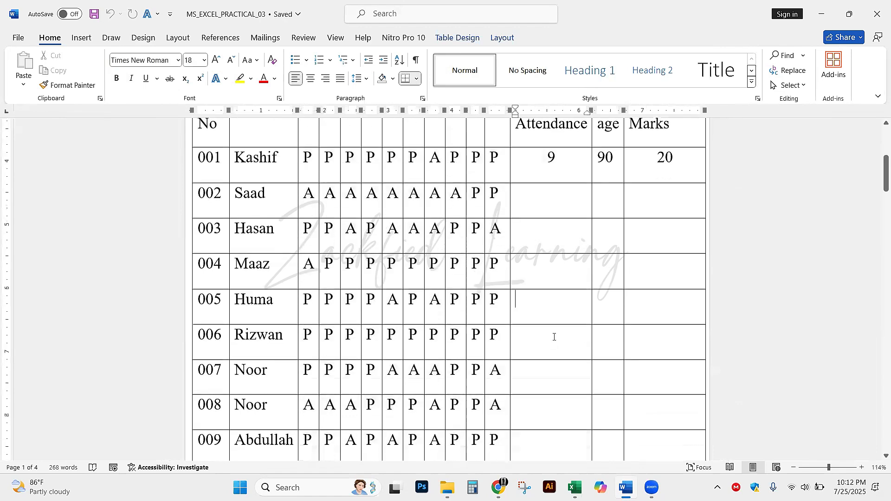
Read instructions 1 and 2 on the second page, framing the COUNTIF line and the percentage formula line in turn.
scroll(557, 325, down, 10)
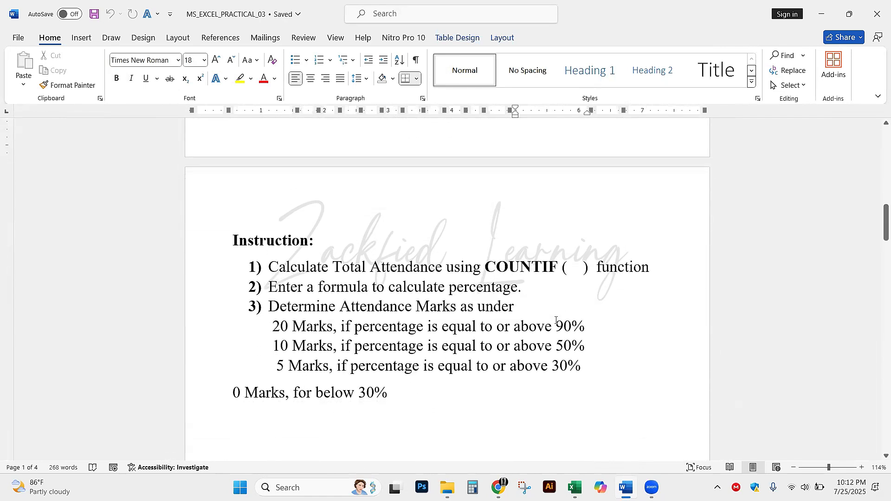
scroll(557, 320, up, 1)
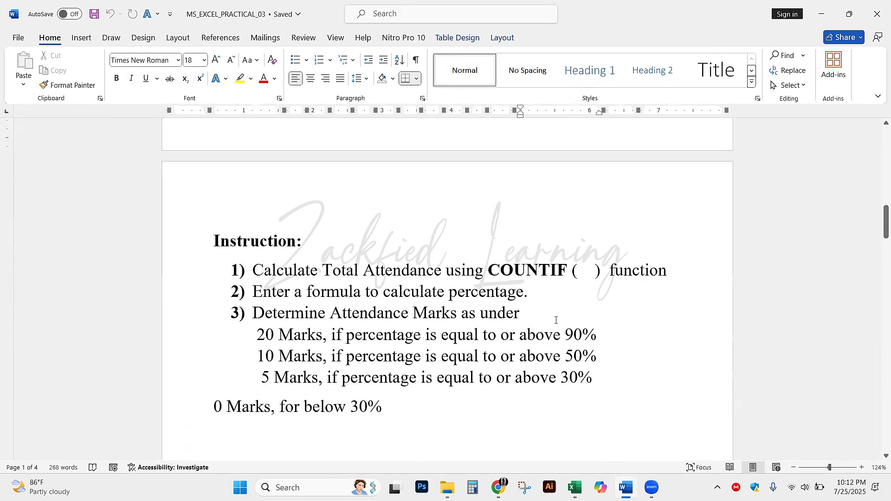
scroll(556, 320, up, 1)
click(117, 150)
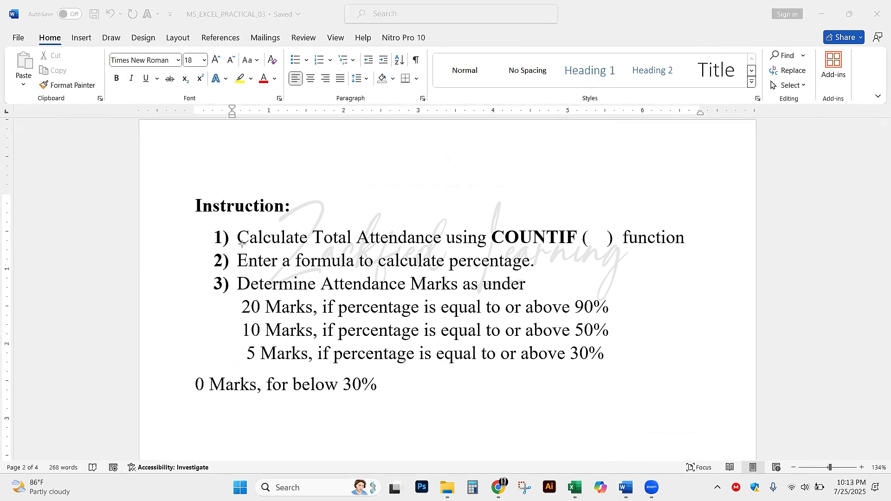
drag(209, 223, 714, 249)
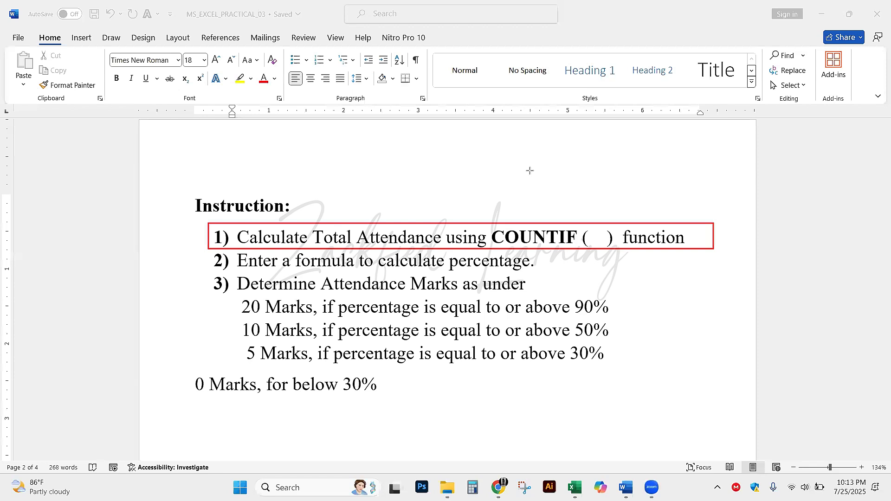
drag(530, 171, 530, 216)
key(Escape)
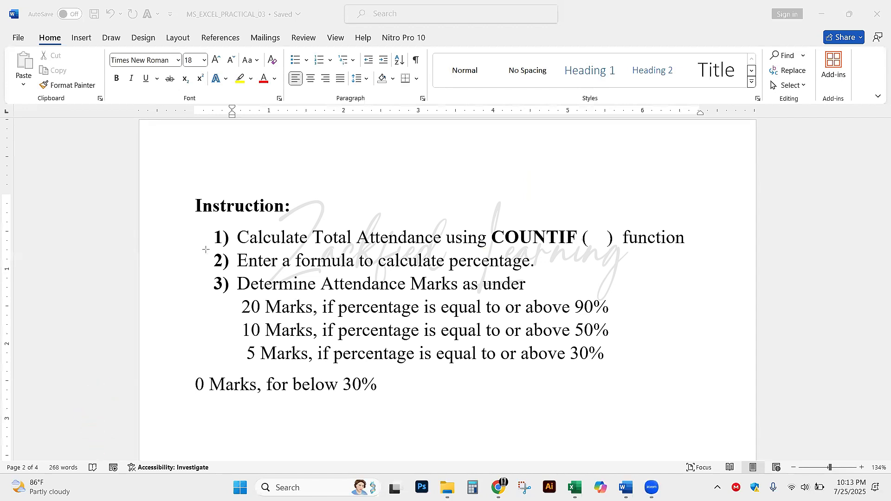
mouse_move(206, 250)
mouse_down()
mouse_move(319, 268)
mouse_move(575, 273)
mouse_up()
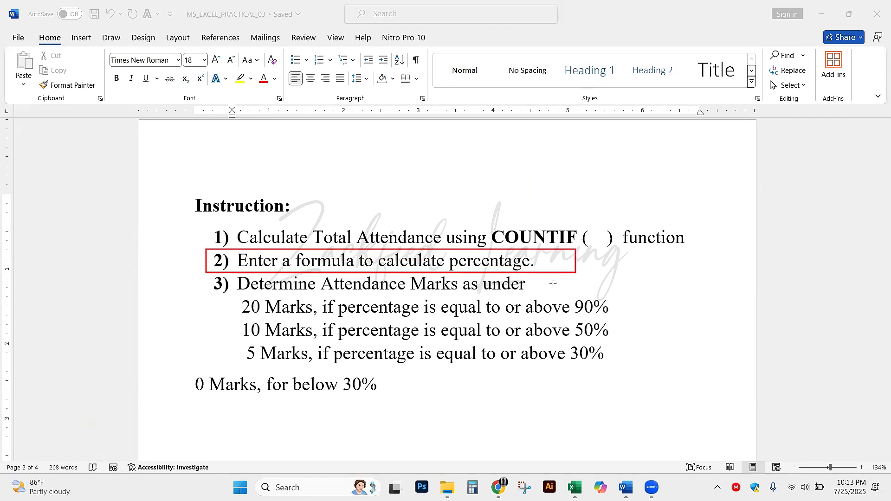
key(Escape)
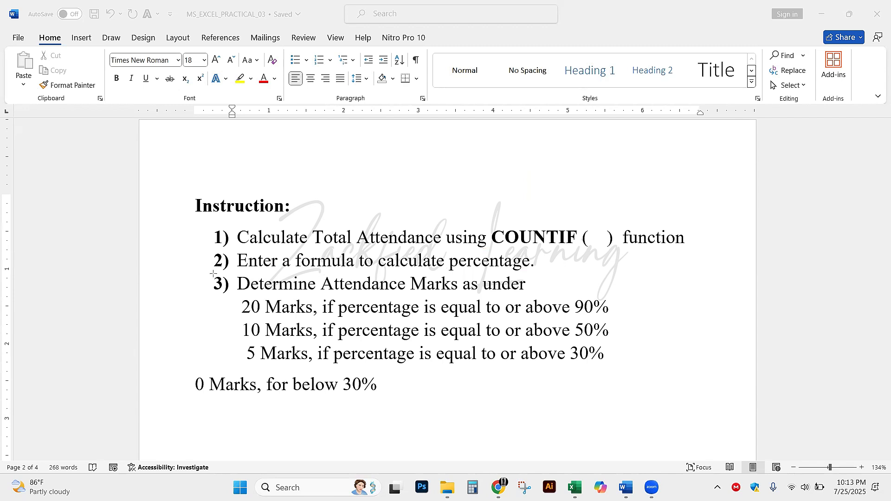
Frame instruction 3 with its 20 Marks line in red and point red arrows at both ends of that line.
mouse_move(206, 272)
mouse_down()
mouse_move(677, 333)
mouse_move(668, 365)
mouse_move(645, 308)
mouse_move(649, 317)
mouse_up()
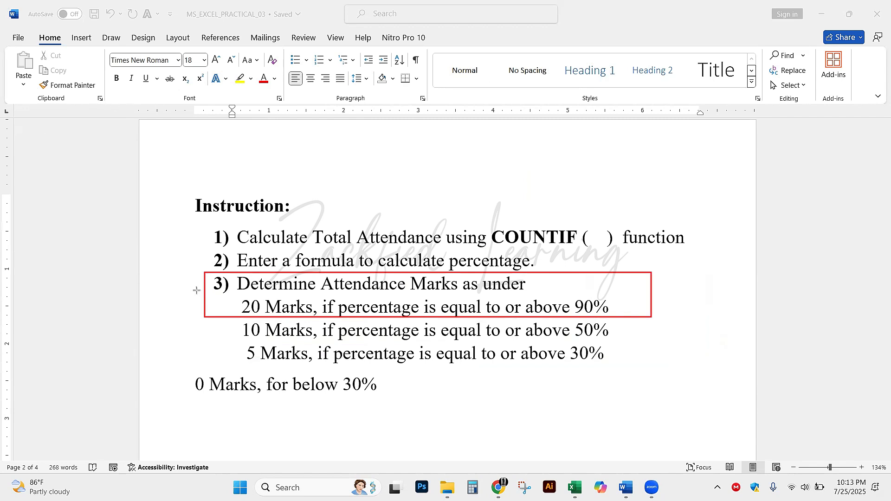
drag(210, 307, 238, 306)
drag(585, 263, 587, 289)
key(ctrl+z)
drag(644, 305, 615, 305)
key(ctrl+z)
key(ctrl+z)
drag(153, 308, 233, 312)
drag(680, 309, 625, 311)
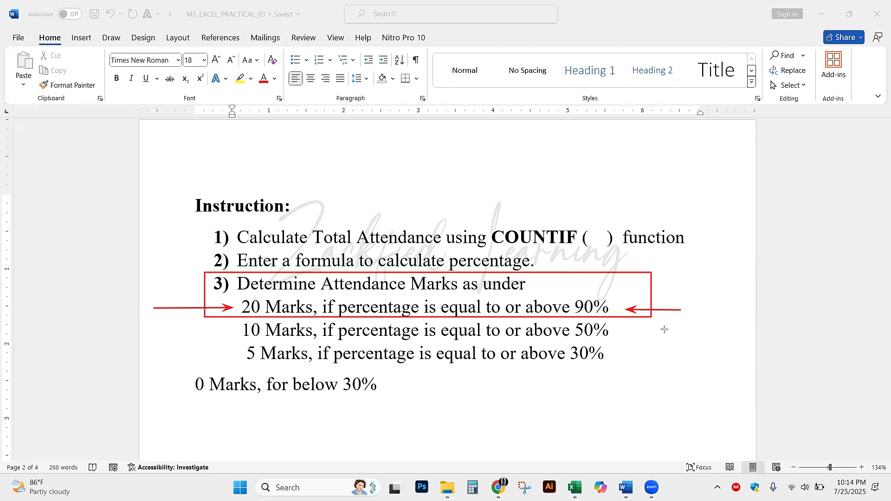
Point red arrows at both ends of the 10, 5 and 0 Marks lines, plus one downward below the last line.
mouse_move(680, 330)
mouse_down()
mouse_move(612, 330)
mouse_move(622, 330)
mouse_up()
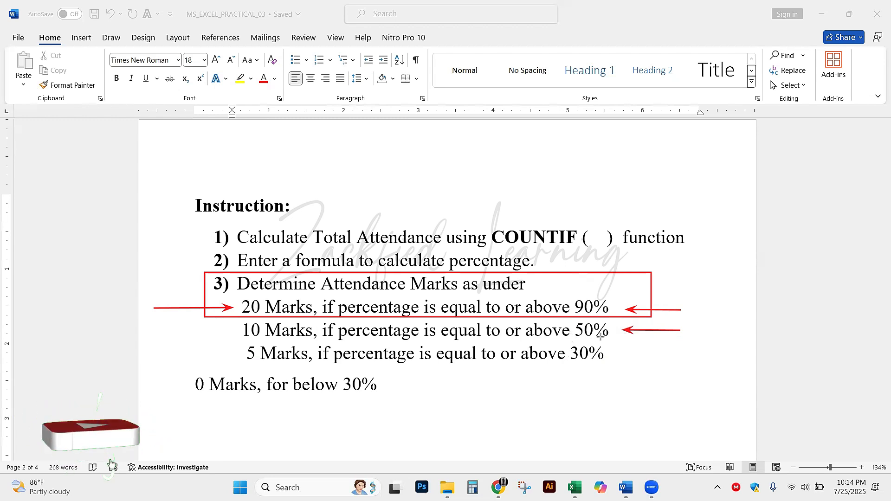
mouse_move(172, 335)
mouse_down()
mouse_move(157, 336)
mouse_move(236, 336)
mouse_up()
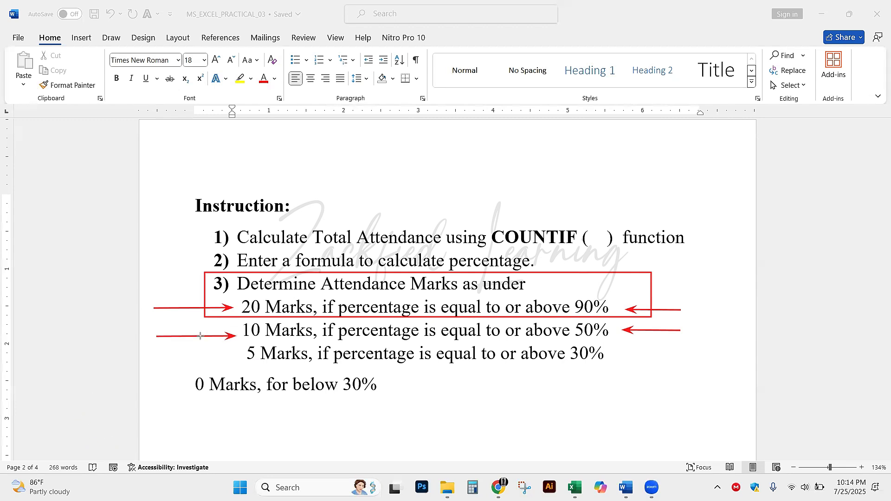
key(ctrl+z)
drag(157, 331, 237, 331)
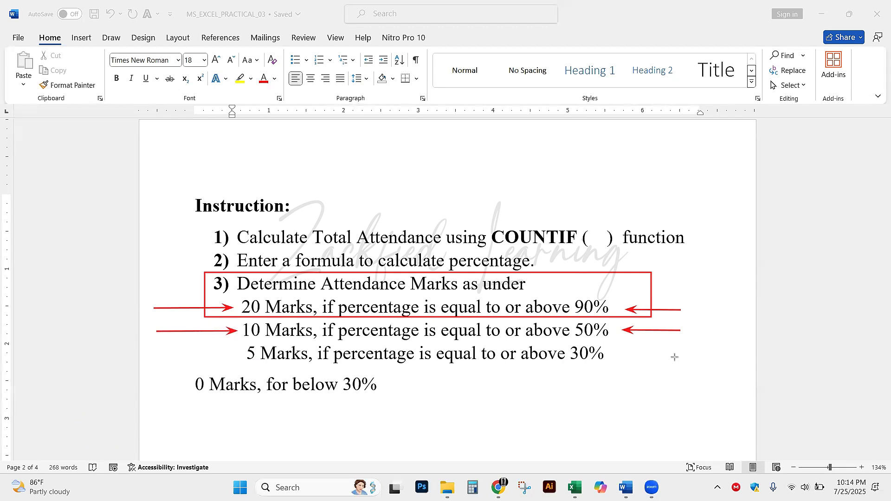
drag(676, 356, 618, 356)
drag(156, 353, 237, 352)
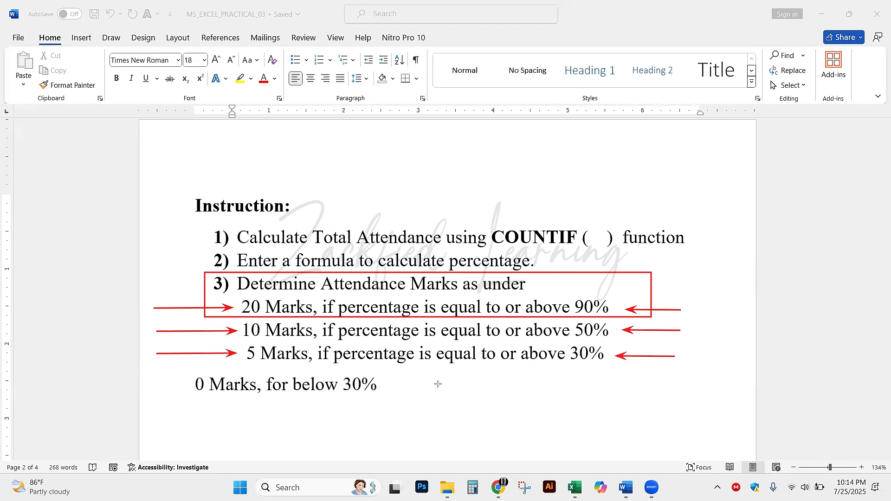
drag(443, 386, 384, 384)
drag(311, 416, 311, 450)
drag(152, 385, 189, 385)
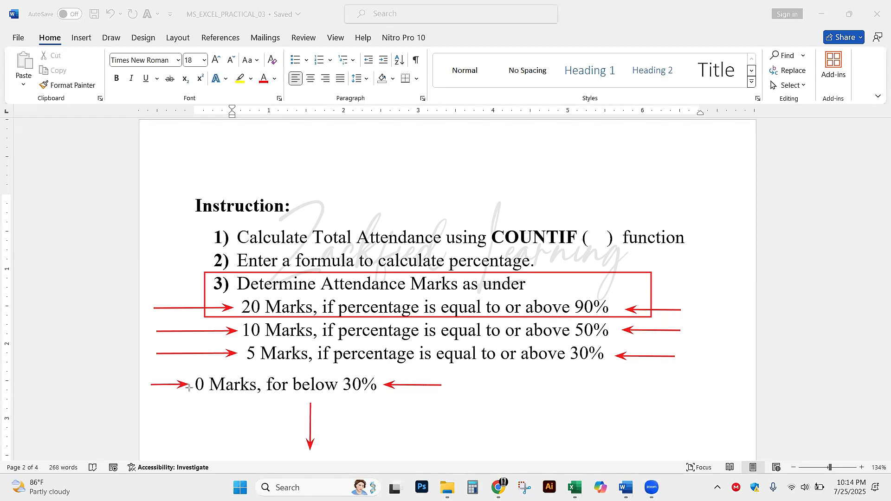
Undo all the red arrows around the marks criteria, keeping the frame around instruction 3.
key(ctrl+z)
key(ctrl+z)
key(ctrl+z)
key(ctrl+z)
key(ctrl+z)
key(ctrl+z)
key(ctrl+z)
key(ctrl+z)
key(ctrl+z)
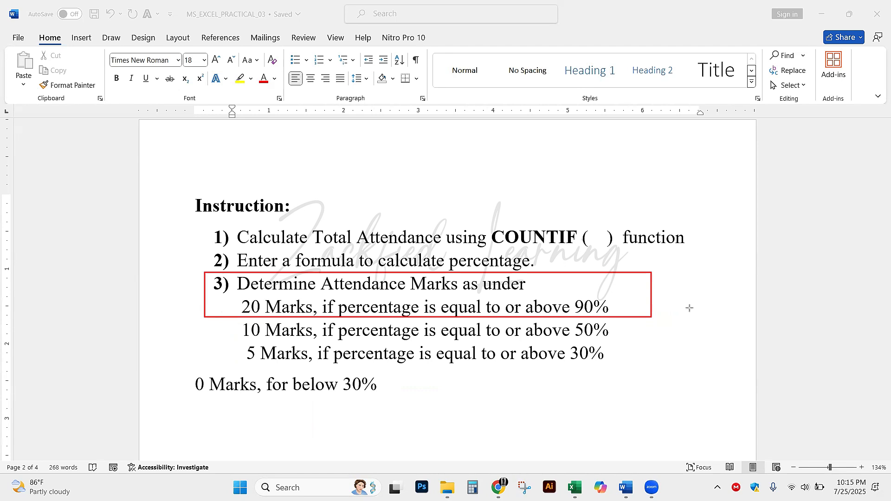
Point a red arrow at the end and a blue arrow at the start of the 20, 10 and 5 Marks lines.
drag(691, 306, 615, 300)
drag(164, 308, 233, 309)
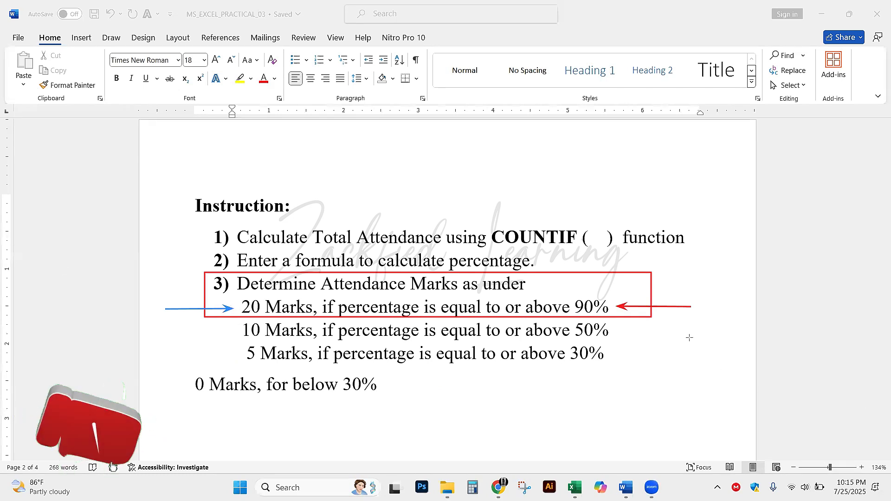
drag(689, 330, 619, 331)
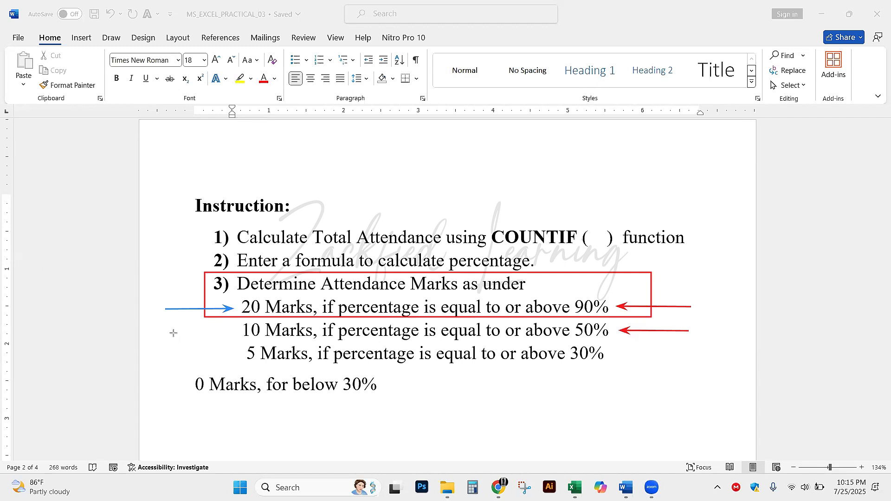
drag(171, 332, 237, 332)
drag(686, 354, 620, 355)
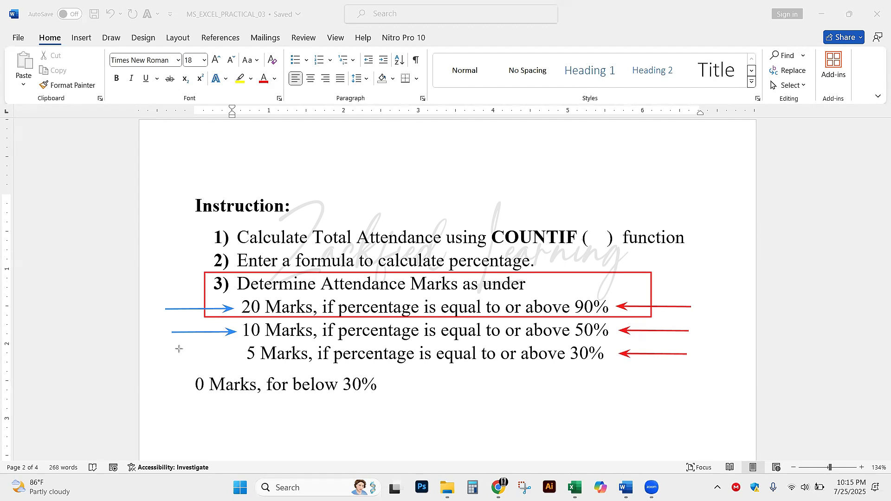
drag(177, 350, 236, 349)
Mark the 0 Marks line with red arrows and a blue one, and point blue arrows at the Instruction heading.
drag(271, 396, 378, 405)
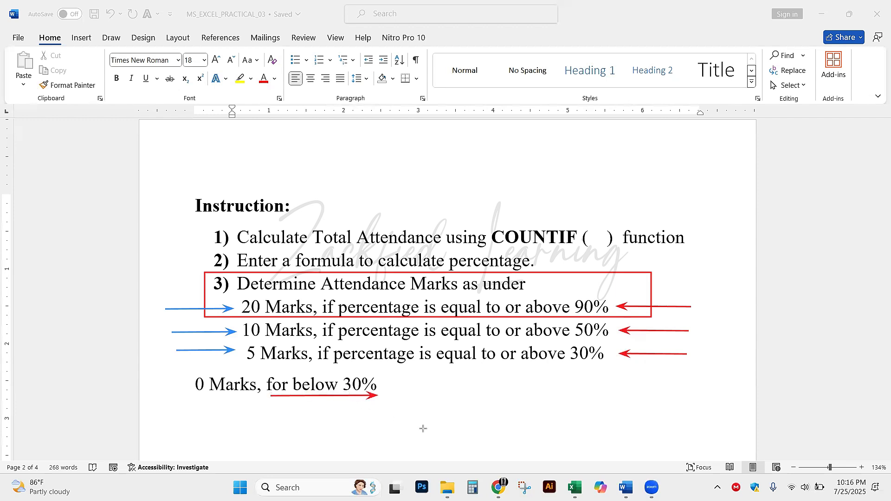
key(ctrl+z)
mouse_move(459, 386)
mouse_down()
mouse_move(379, 384)
mouse_move(355, 425)
mouse_move(355, 457)
mouse_up()
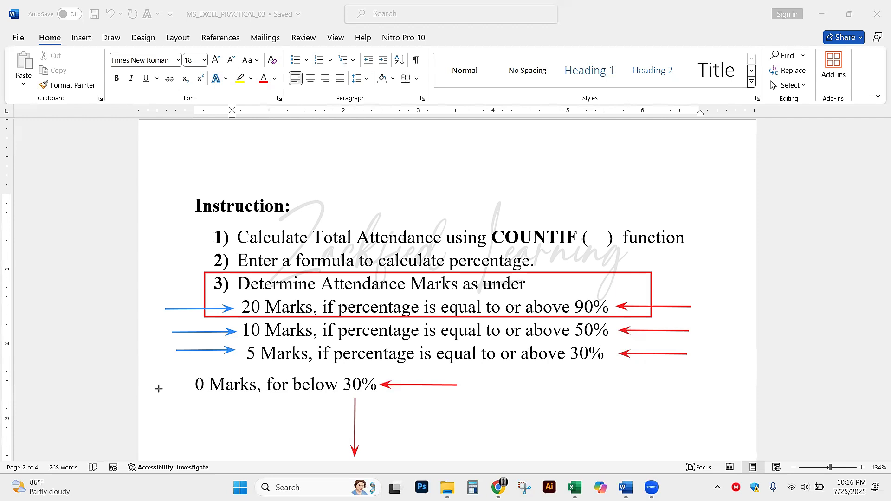
drag(148, 382, 195, 382)
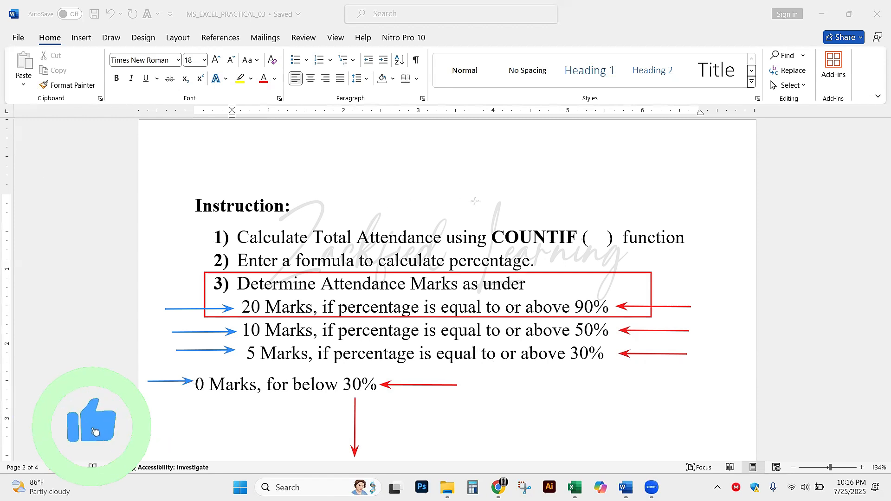
mouse_move(476, 201)
mouse_down()
mouse_move(266, 201)
mouse_move(321, 201)
mouse_up()
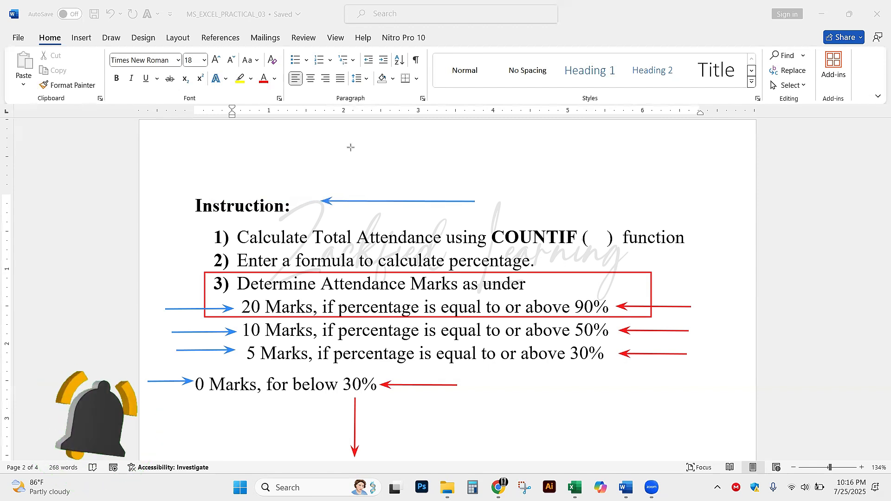
drag(353, 143, 284, 191)
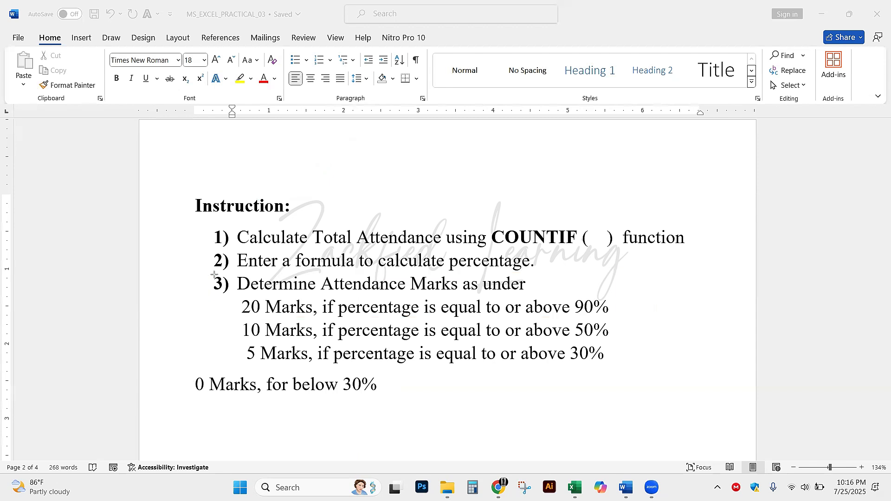
Point blue arrows at instructions 1, 2 and 3 and the 0 Marks line, and undo these arrows.
drag(162, 238, 205, 237)
drag(166, 261, 221, 261)
drag(172, 284, 211, 284)
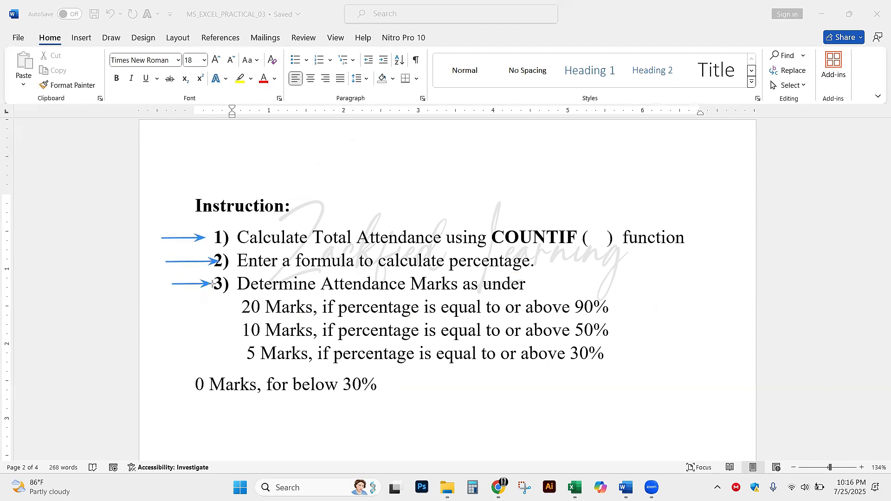
drag(159, 387, 185, 386)
key(ctrl+z)
key(ctrl+z)
key(ctrl+z)
key(ctrl+z)
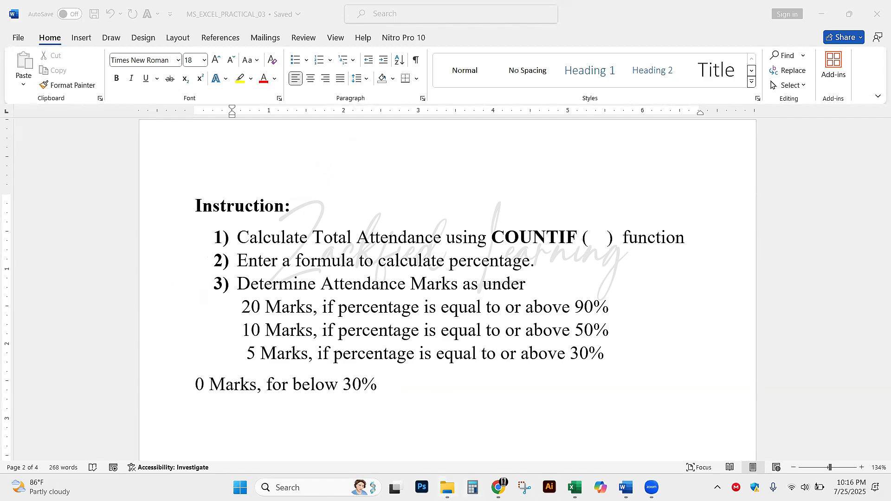
Switch to the attendance sheet workbook in Excel and select the first student's total attendance cell N4.
click(575, 487)
click(565, 337)
scroll(601, 391, up, 1)
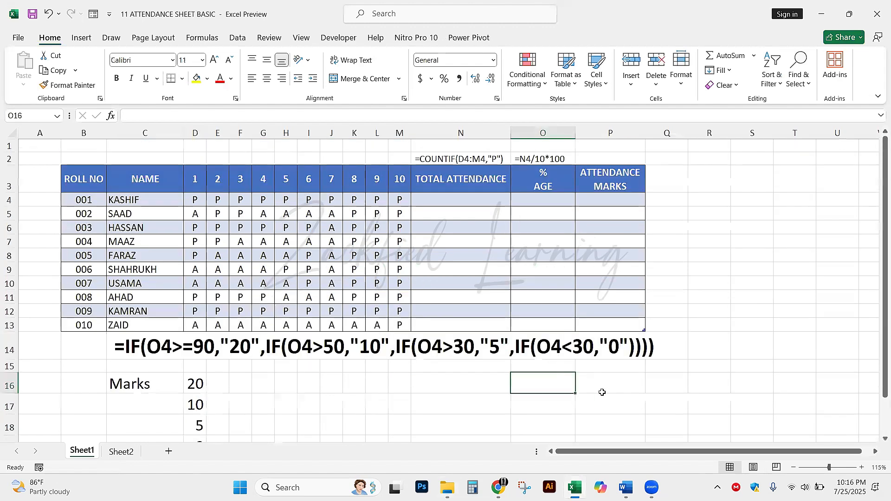
click(603, 201)
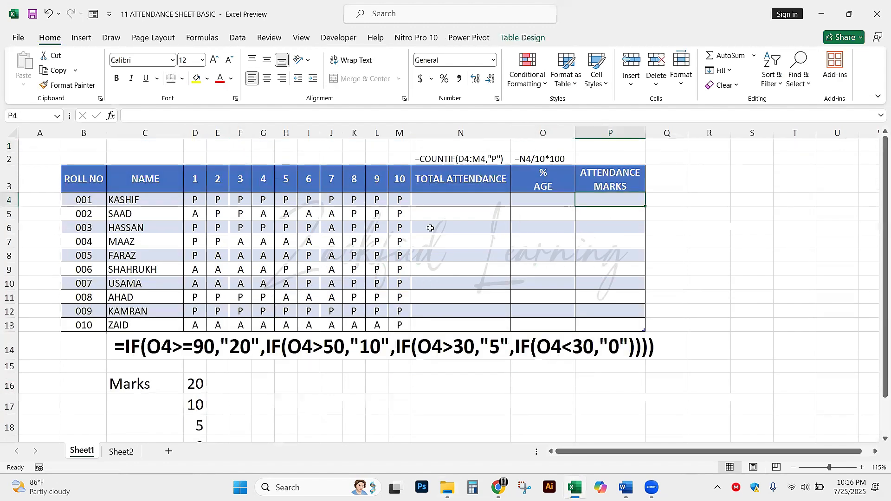
scroll(430, 228, up, 1)
scroll(517, 205, up, 1)
click(550, 210)
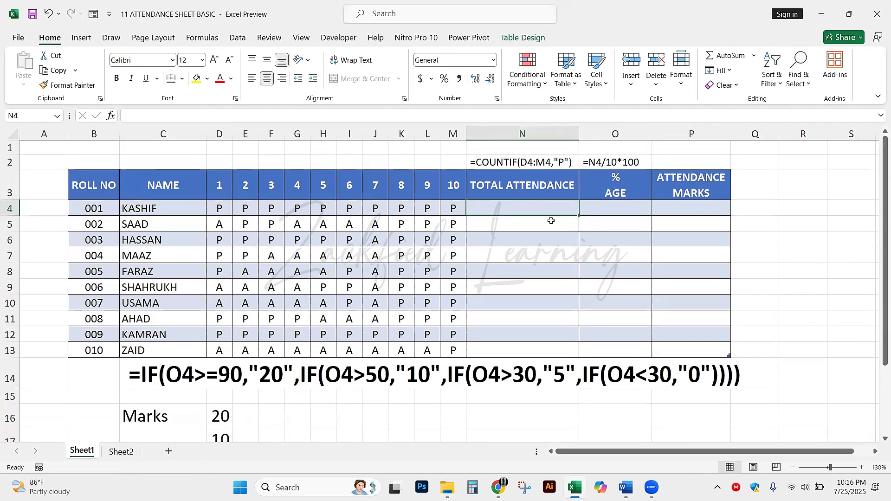
Review the first student's daily attendance entries in row 4 and the sample COUNTIF formula in N2.
click(219, 209)
click(243, 207)
click(268, 206)
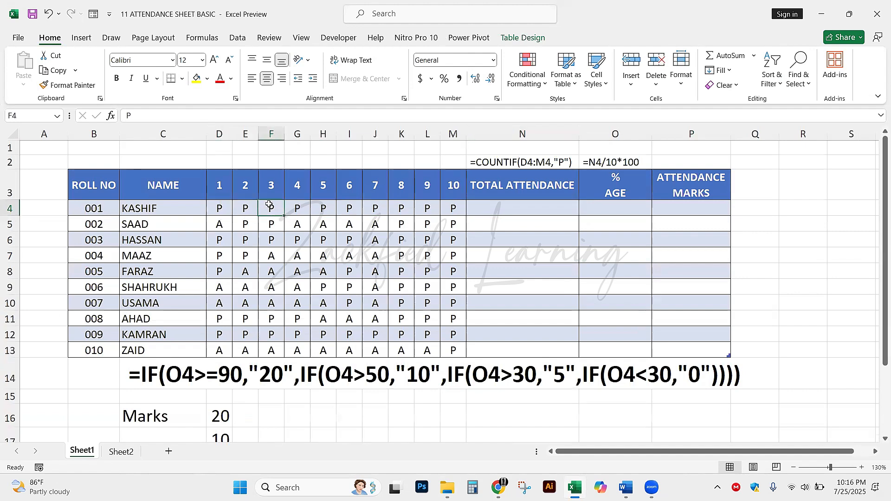
drag(297, 208, 416, 203)
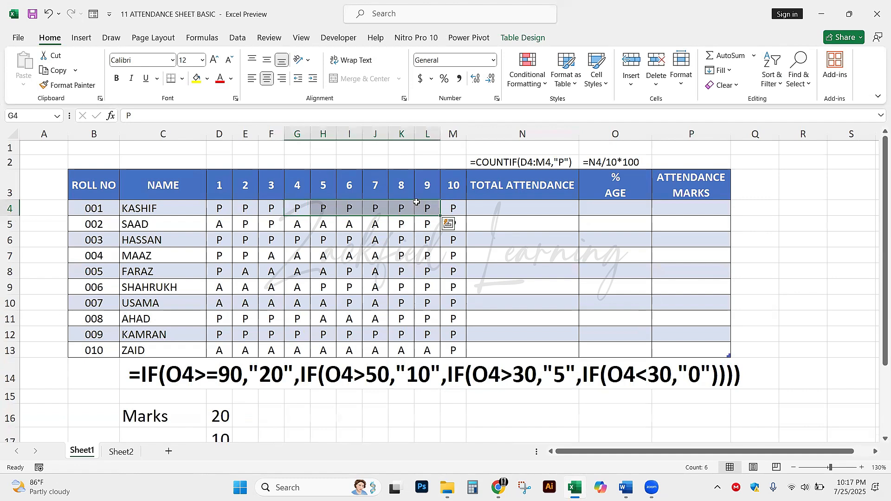
click(512, 251)
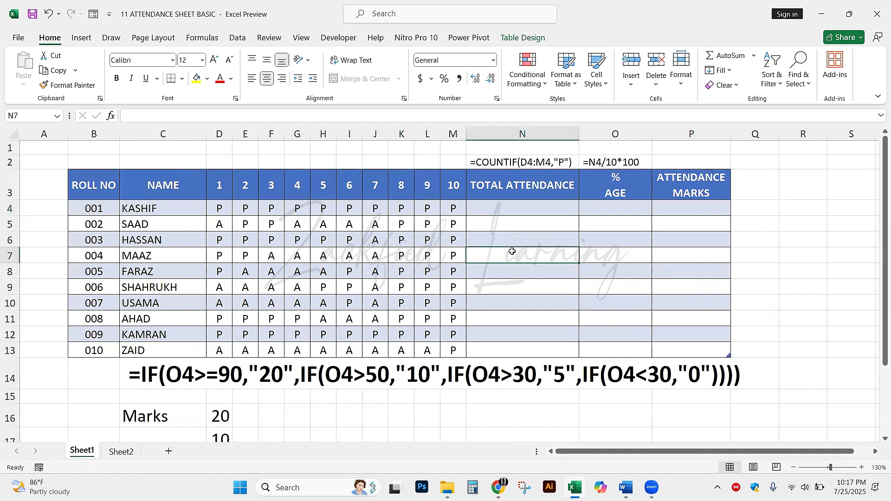
key(alt)
scroll(555, 268, up, 4)
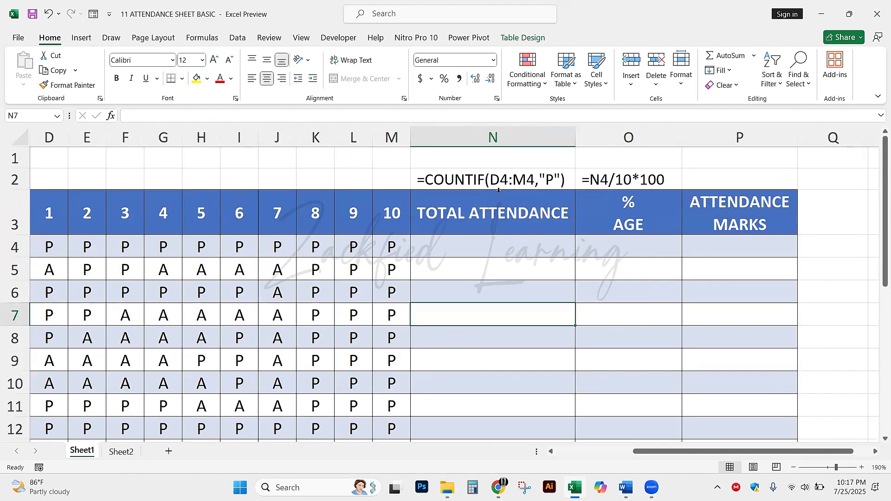
click(493, 182)
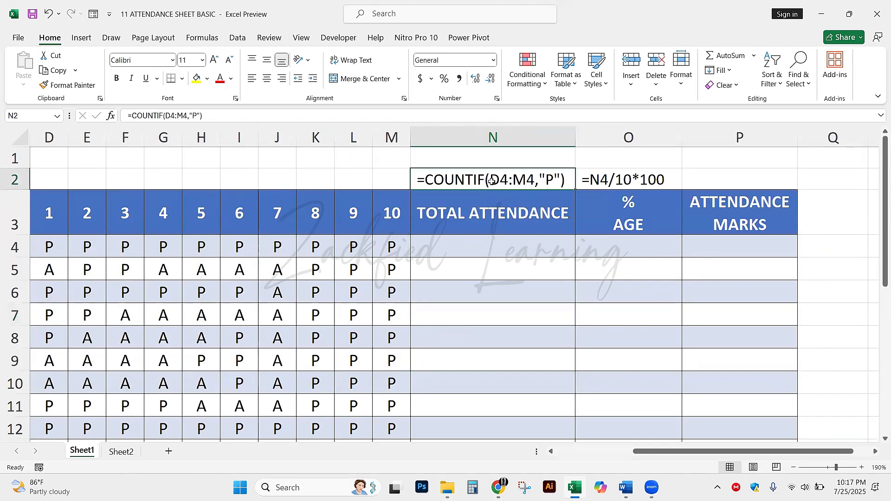
Start a COUNTIF formula in the first student's total attendance cell N4.
click(499, 238)
text(=)
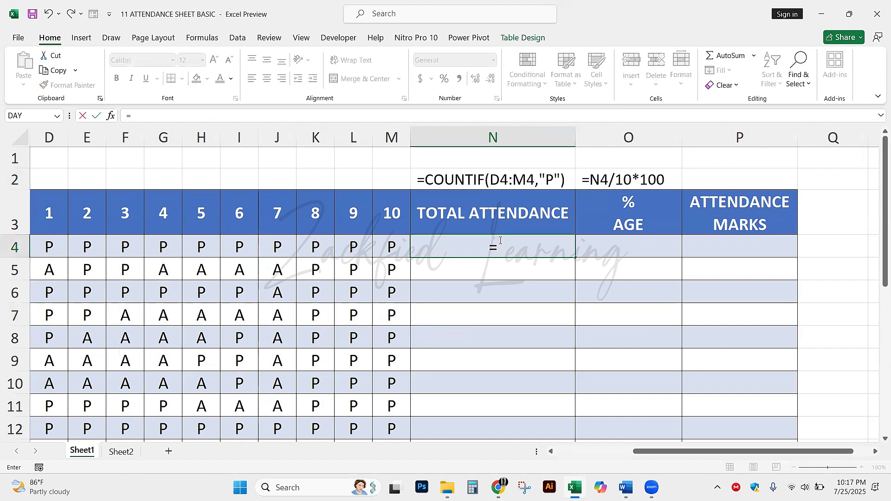
text(count)
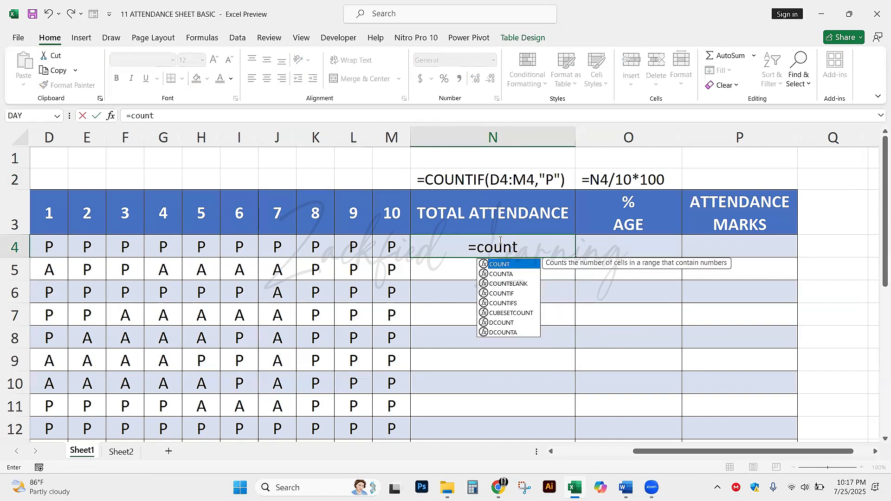
text(if)
key(Tab)
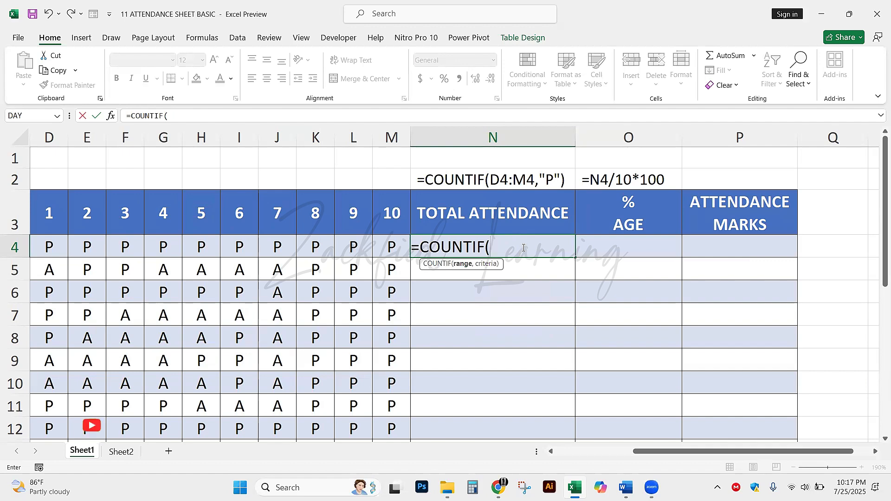
Trace the attendance range D4 to M4 with on-screen annotations and clear them, keeping the COUNTIF formula open.
drag(709, 452, 669, 452)
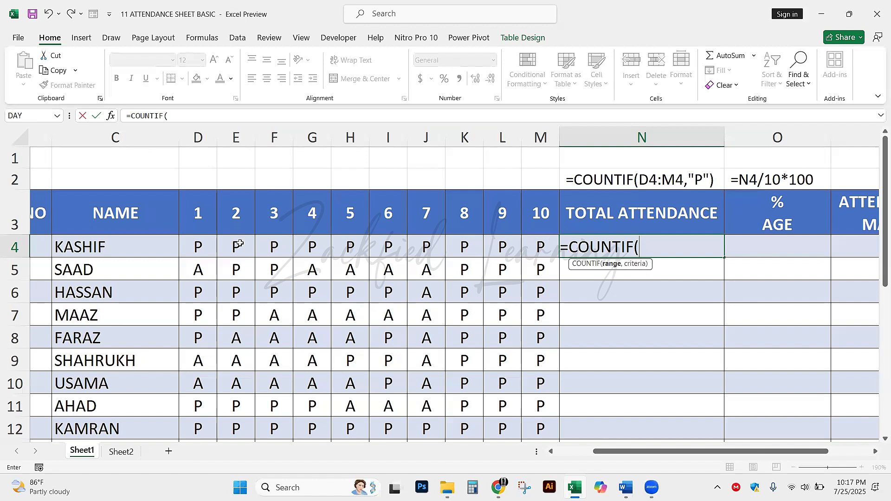
click(40, 178)
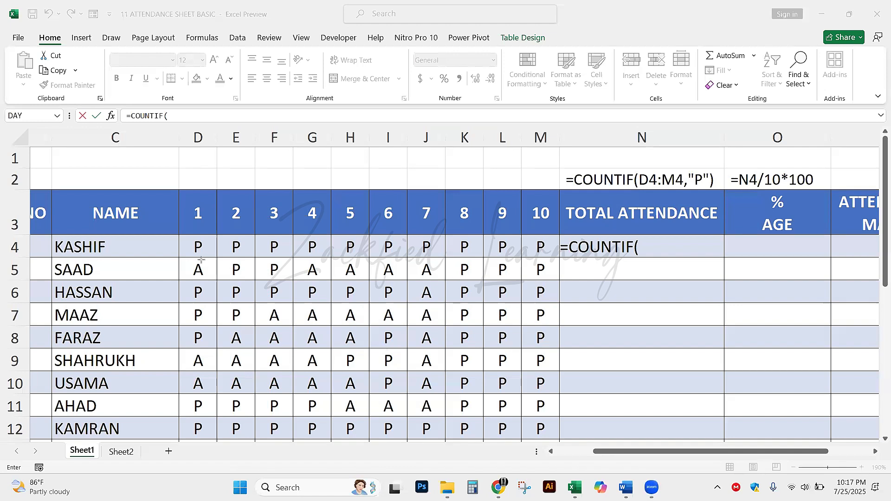
drag(194, 230, 539, 230)
mouse_move(194, 227)
mouse_down()
mouse_move(427, 227)
mouse_move(547, 250)
mouse_up()
click(649, 248)
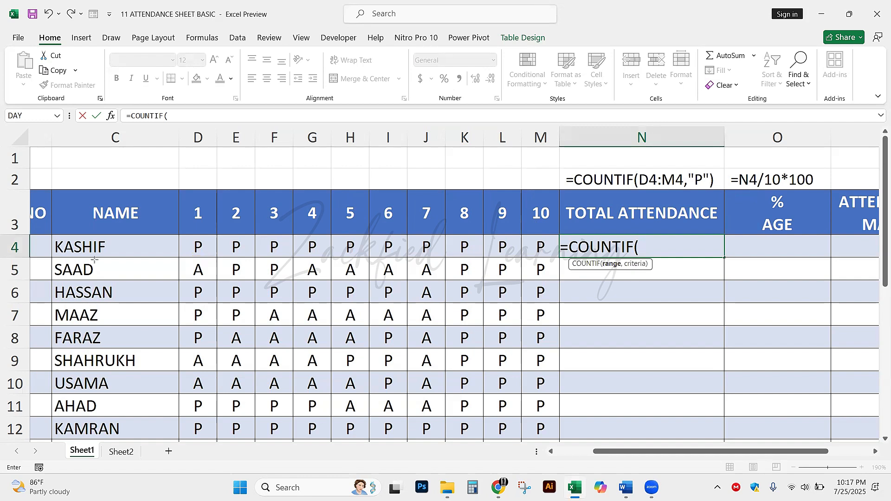
Draw yellow arrows from columns D and M down to row 3 and across to its row number, and undo them.
mouse_move(209, 138)
mouse_down()
mouse_move(209, 211)
mouse_move(158, 208)
mouse_up()
drag(75, 195, 35, 208)
key(ctrl+z)
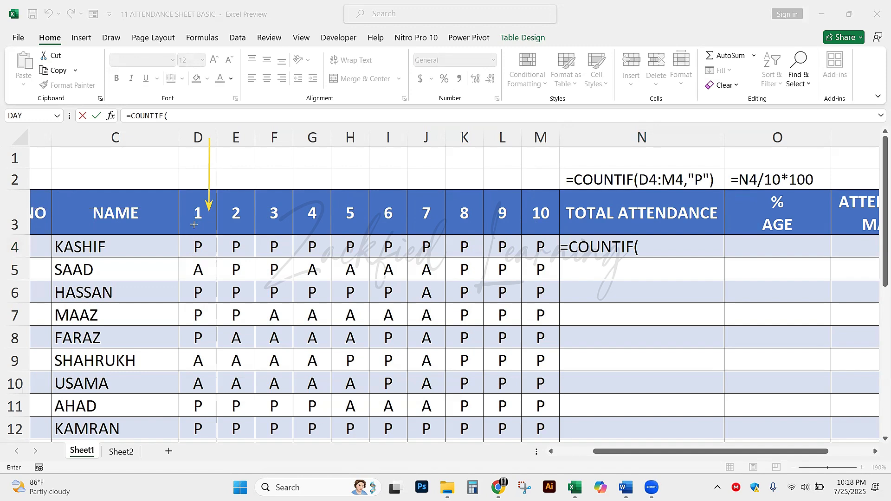
drag(201, 225, 38, 225)
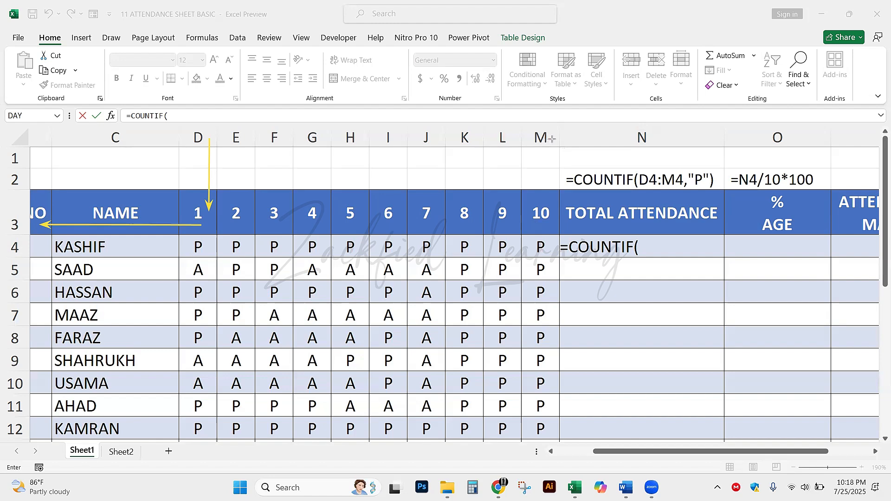
mouse_move(551, 138)
mouse_down()
mouse_move(551, 203)
mouse_move(23, 195)
mouse_move(36, 195)
mouse_up()
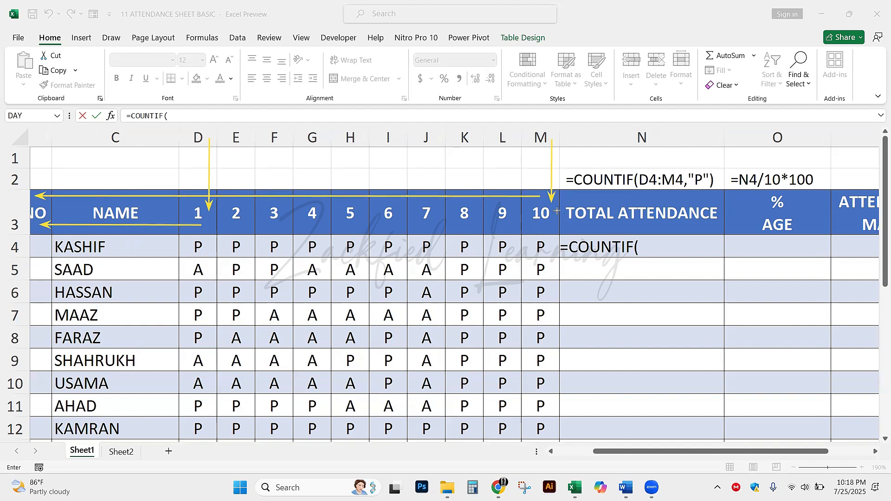
key(ctrl+z)
key(ctrl+z)
key(ctrl+z)
key(ctrl+z)
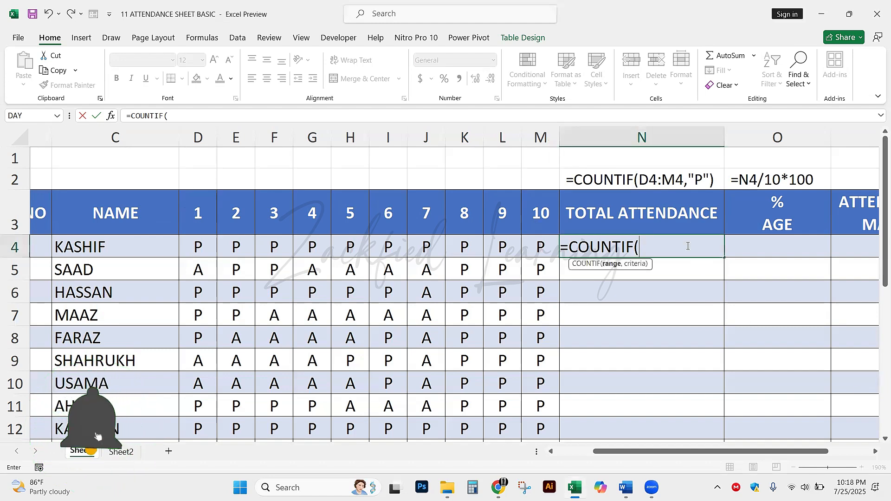
Enter D3:M3 as the COUNTIF range in N4 and delete it again.
text(d)
key(BackSpace)
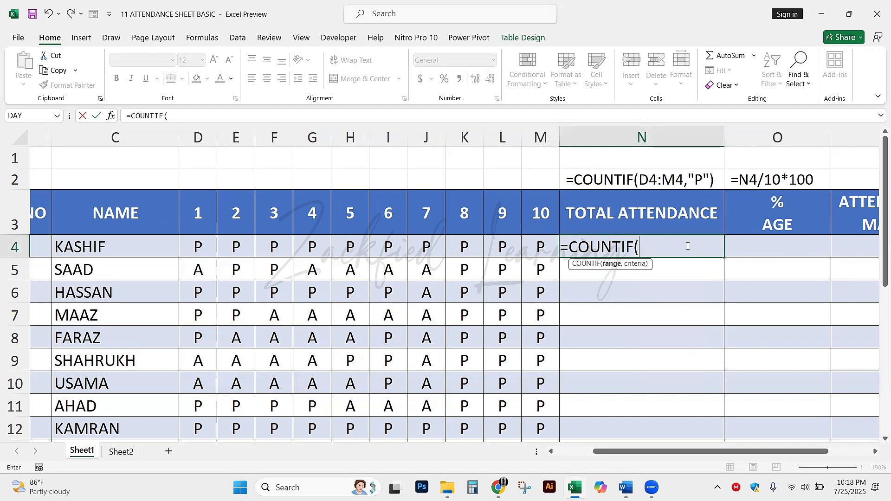
text(D3)
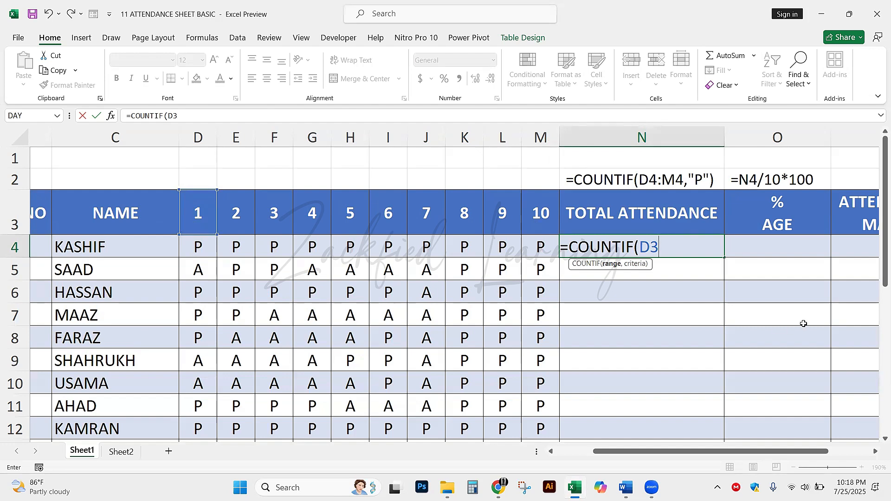
text(:M3)
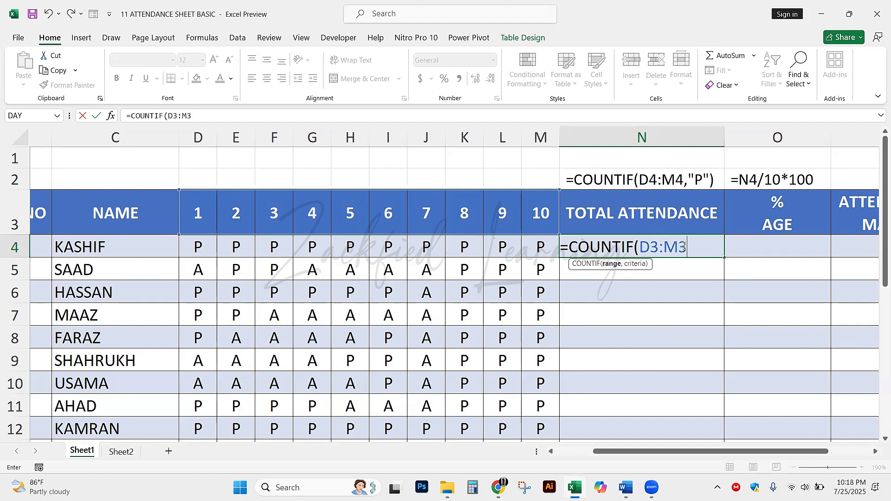
key(BackSpace)
key(BackSpace)
key(BackSpace)
key(BackSpace)
key(BackSpace)
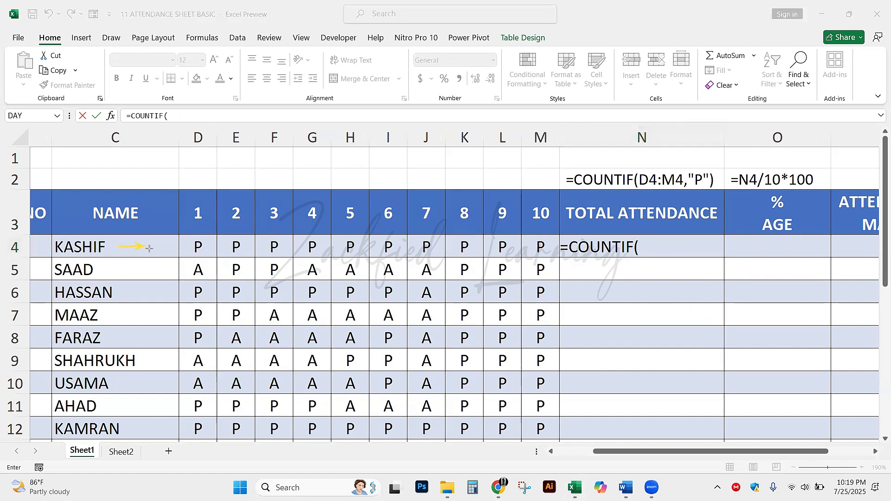
Draw red arrows locating the first student's entries in row 4 by columns D and M, and undo them.
drag(149, 248, 184, 246)
drag(115, 248, 184, 246)
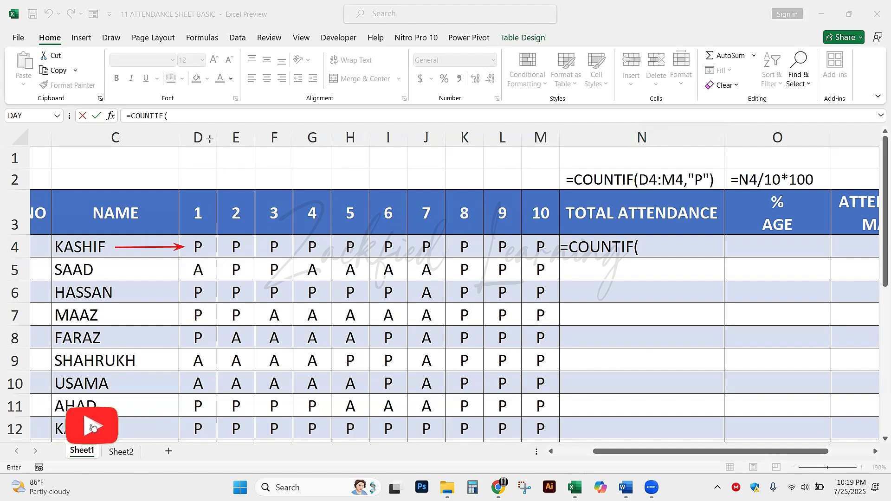
mouse_move(210, 139)
mouse_down()
mouse_move(209, 249)
mouse_move(39, 252)
mouse_up()
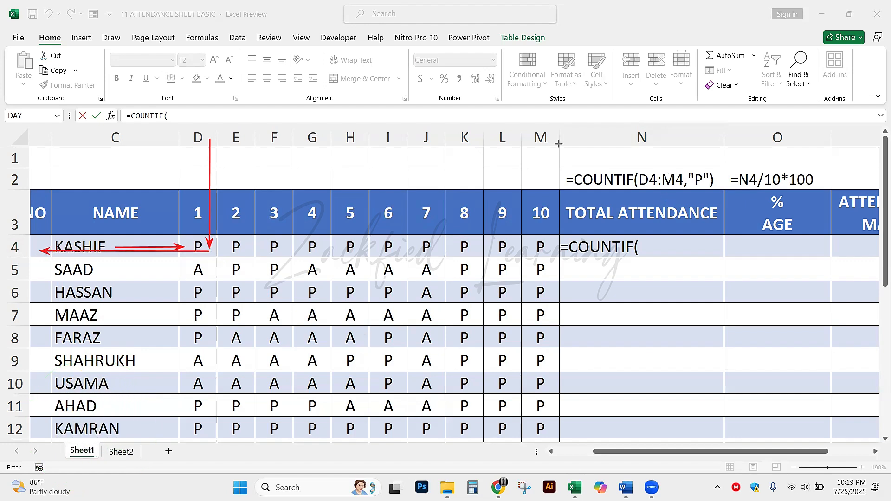
mouse_move(557, 141)
mouse_down()
mouse_move(555, 250)
mouse_move(45, 251)
mouse_move(35, 227)
mouse_up()
key(ctrl+z)
key(ctrl+z)
key(ctrl+z)
key(ctrl+z)
key(ctrl+z)
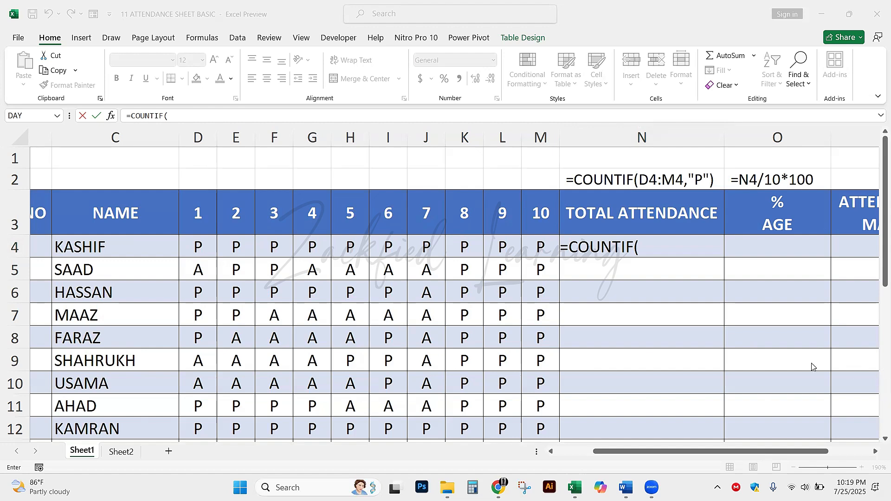
Enter D4:M4 as the COUNTIF range in the open formula in N4.
click(688, 247)
text(M)
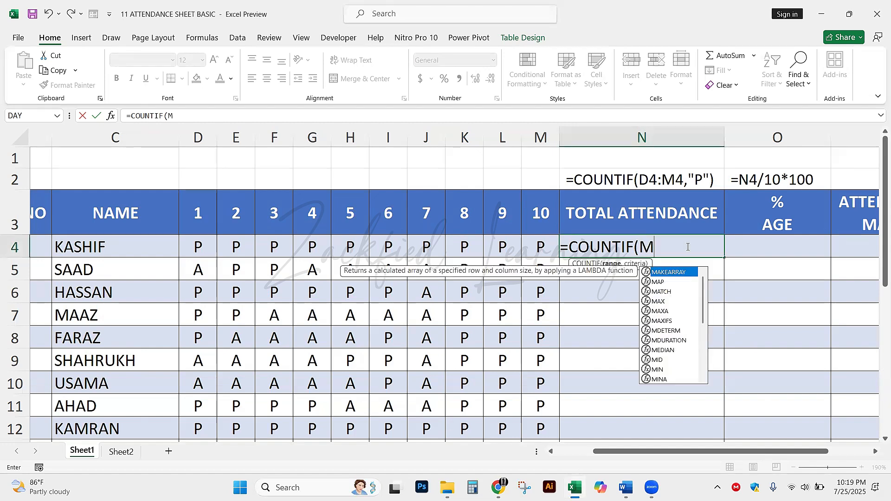
key(BackSpace)
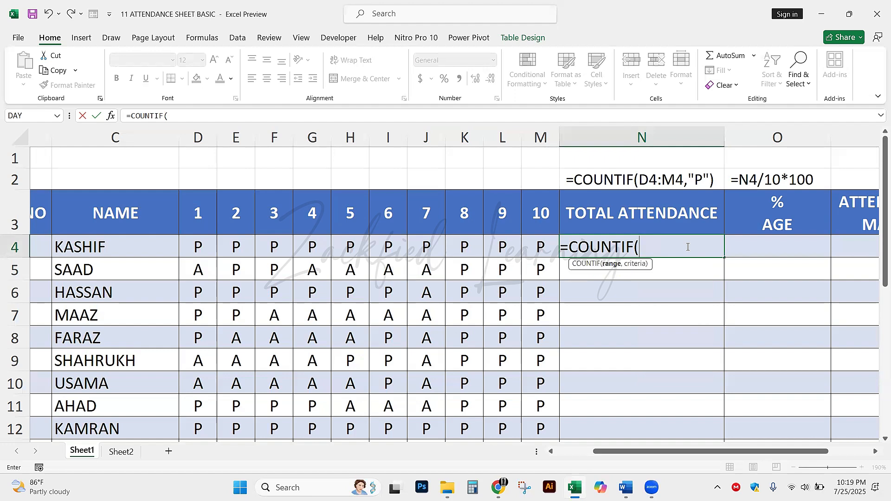
text(D4)
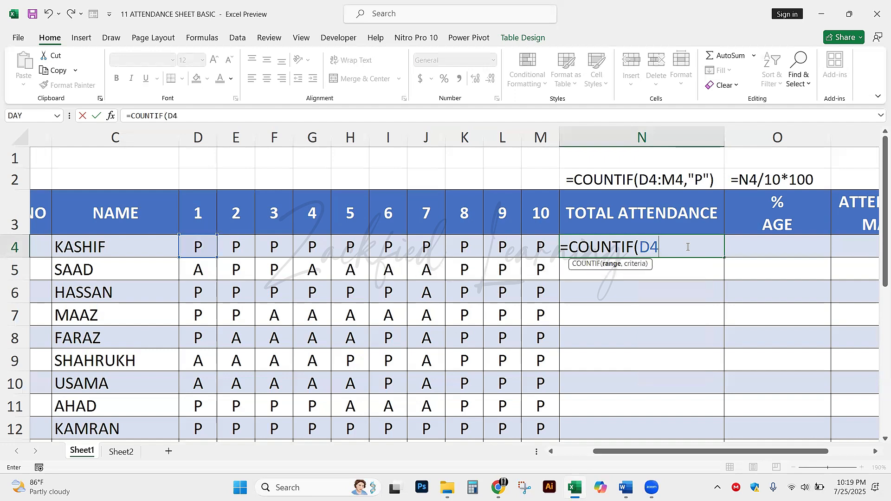
text(:M4)
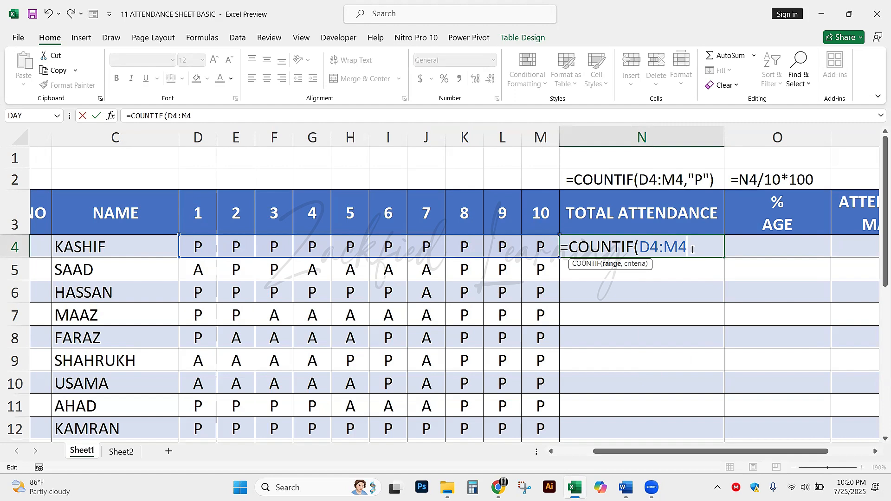
Add "P" as the COUNTIF criterion, close the formula and commit it to the TOTAL ATTENDANCE column.
text(,)
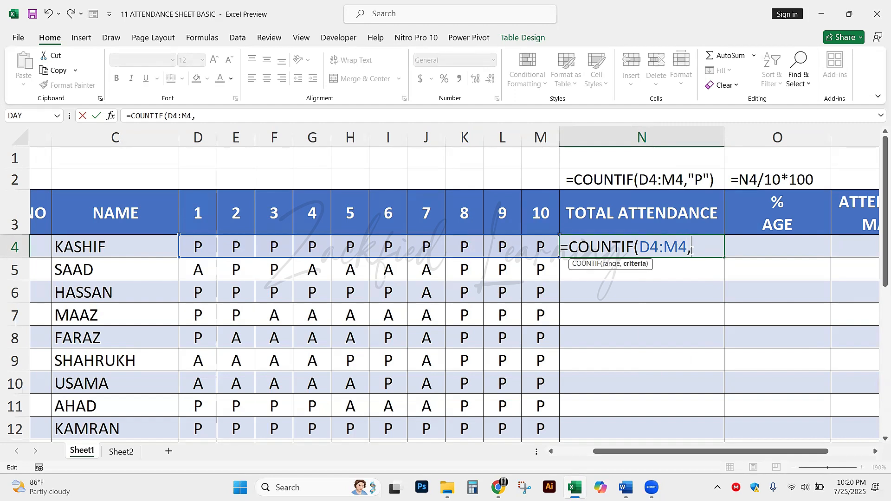
text(")
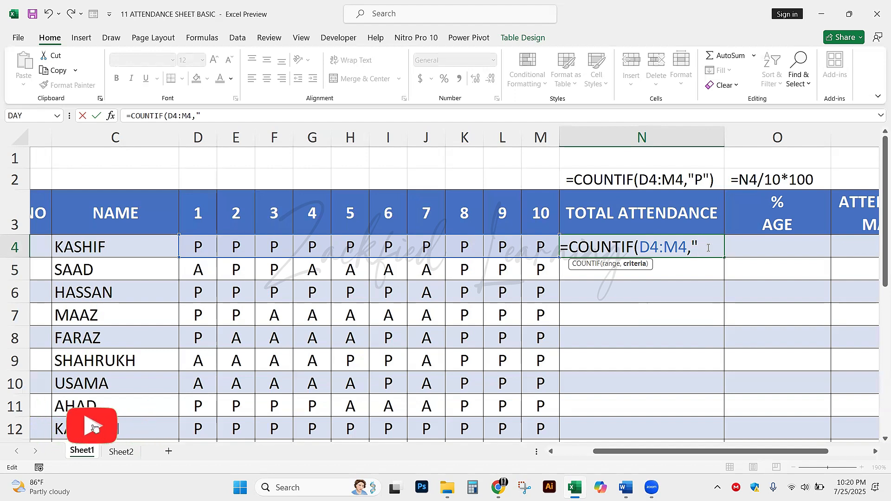
text(P")
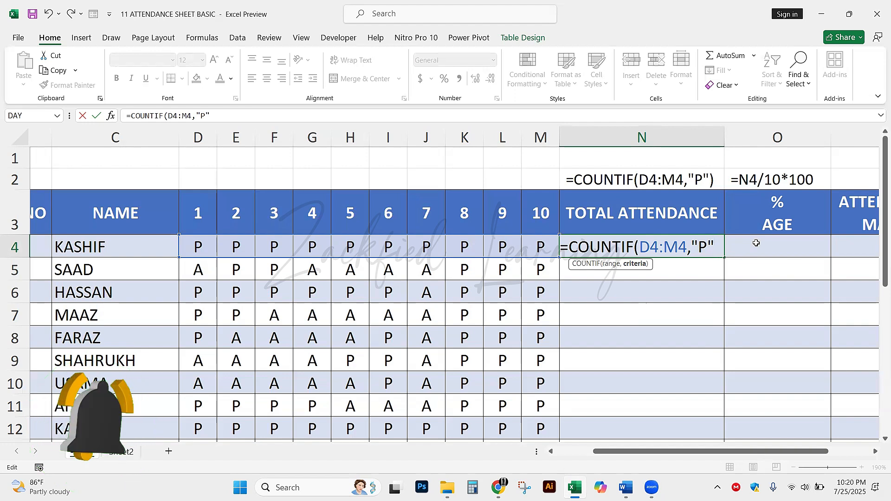
text())
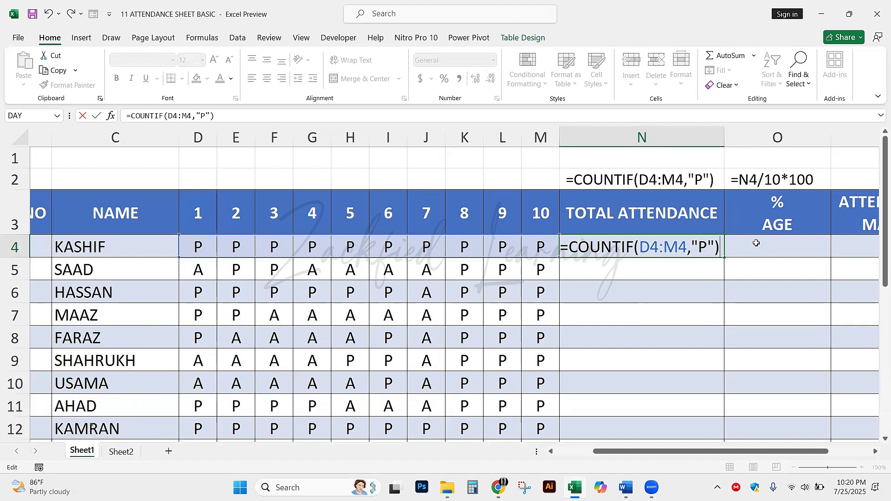
click(704, 245)
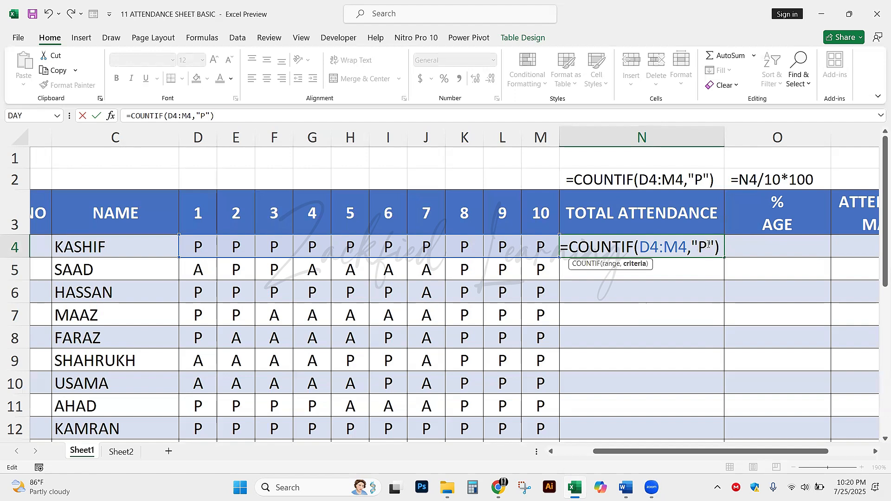
double_click(703, 245)
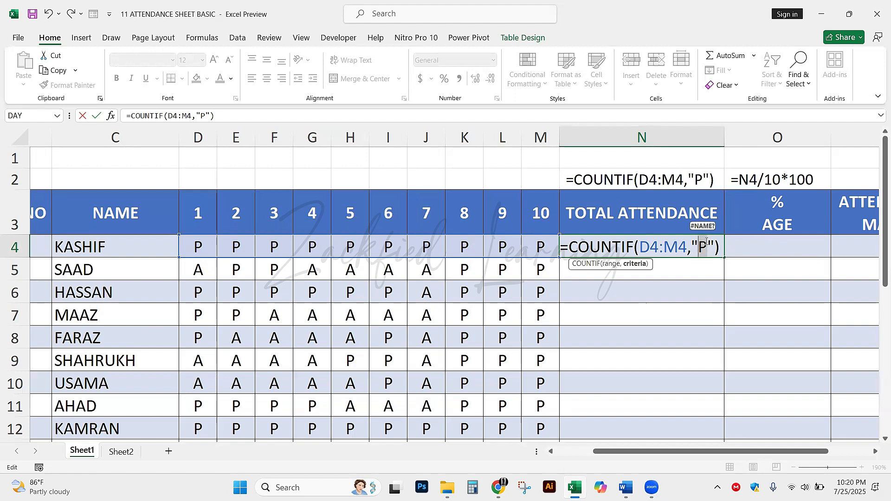
click(703, 246)
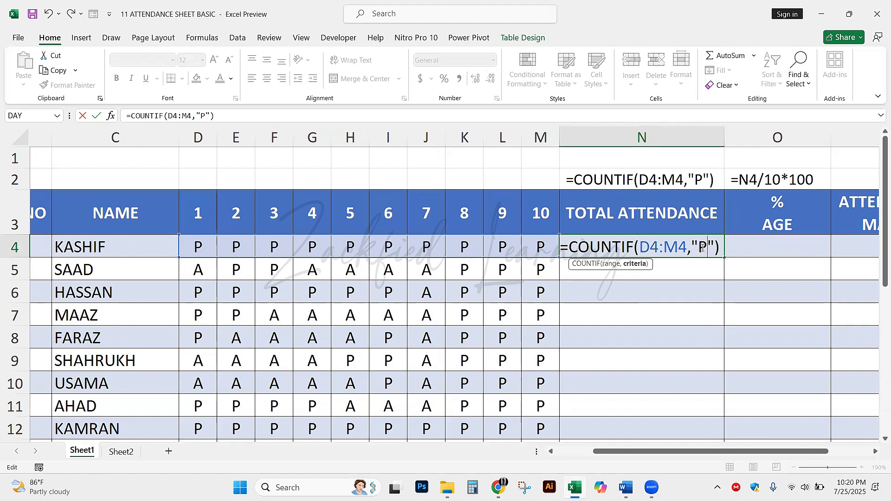
drag(721, 247, 559, 255)
click(589, 246)
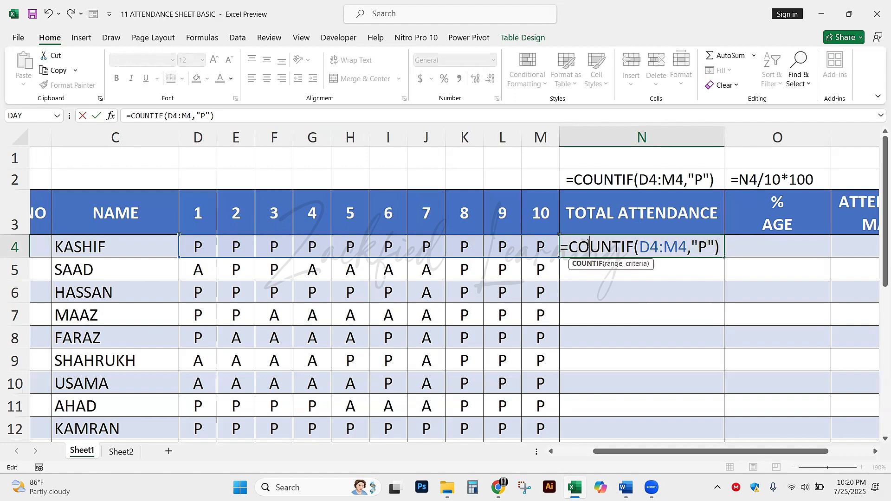
key(Return)
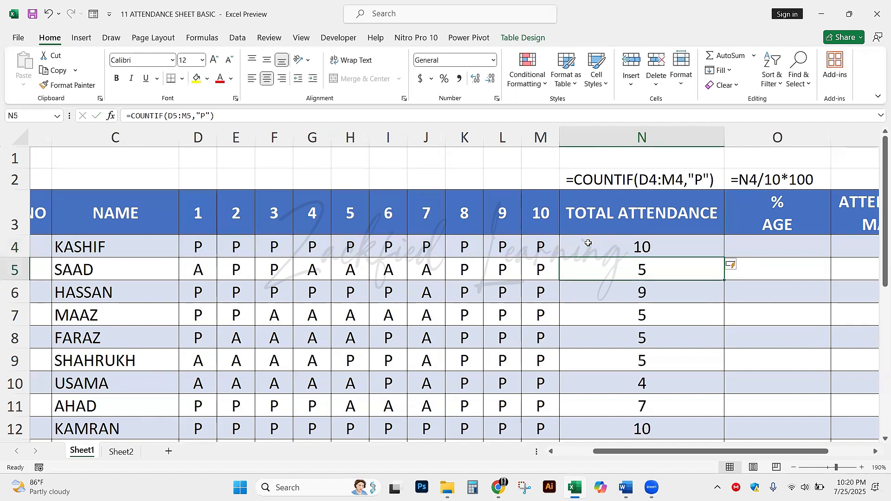
Check the first two students' attendance entries in D4:M4 and D5:M5 against their totals in N4 and N5.
click(655, 246)
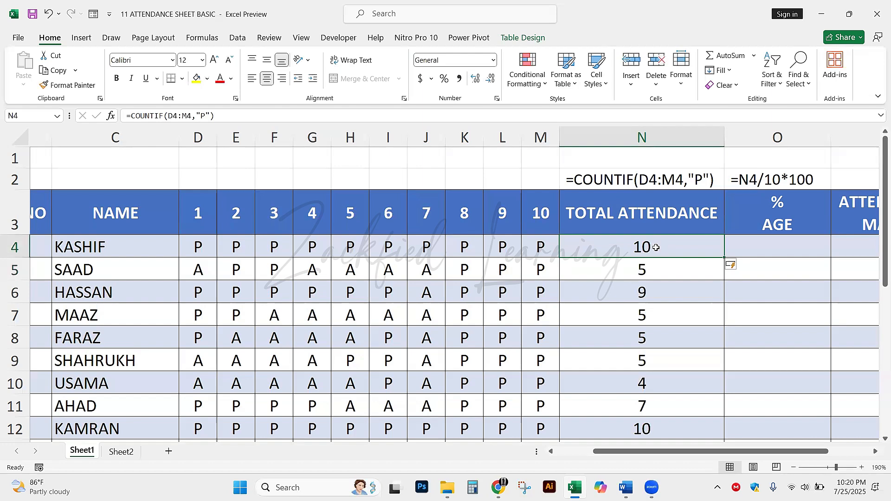
drag(204, 248, 537, 246)
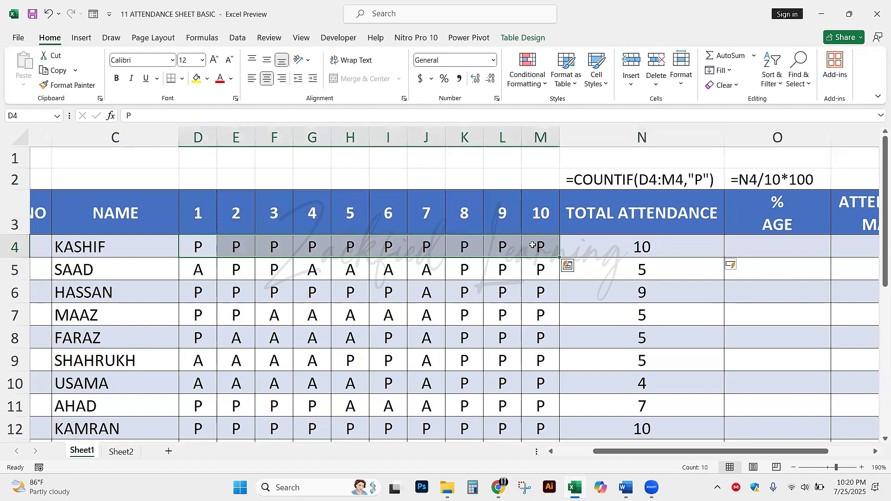
click(657, 246)
drag(206, 270, 532, 272)
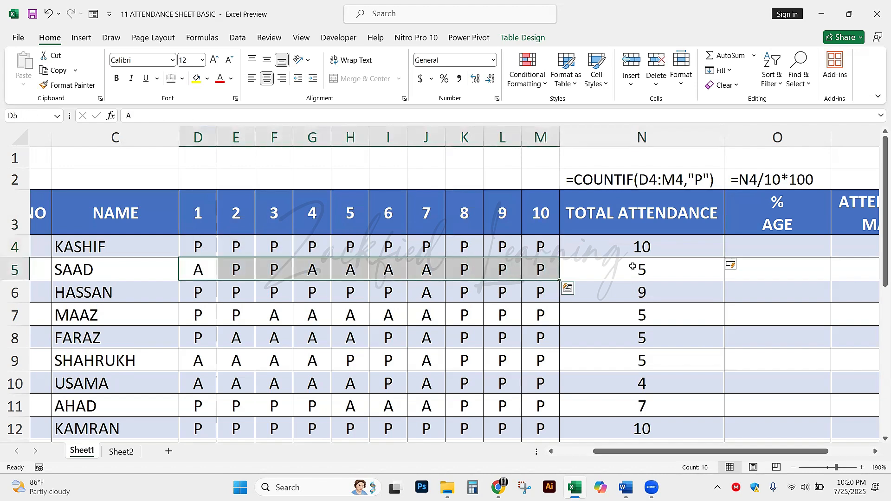
click(649, 267)
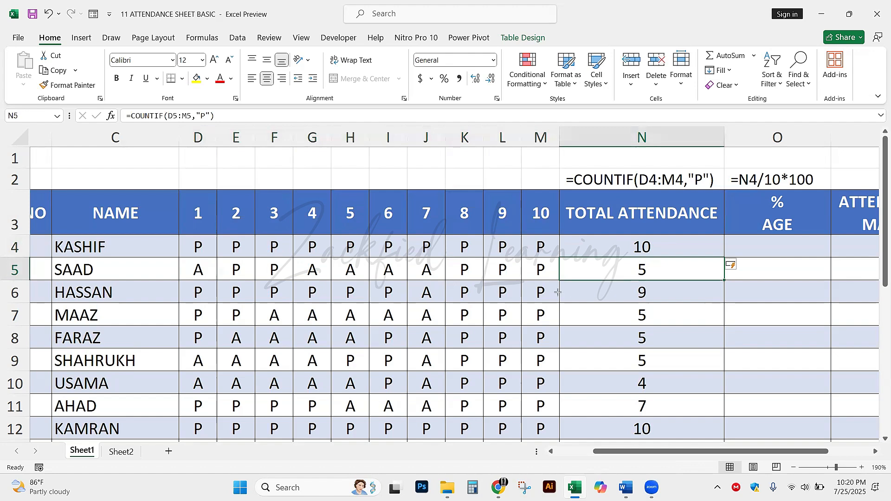
Draw red arrows from the column M entries to the attendance totals in rows 6 to 12, and clear them.
key(alt+Tab)
drag(552, 291, 632, 291)
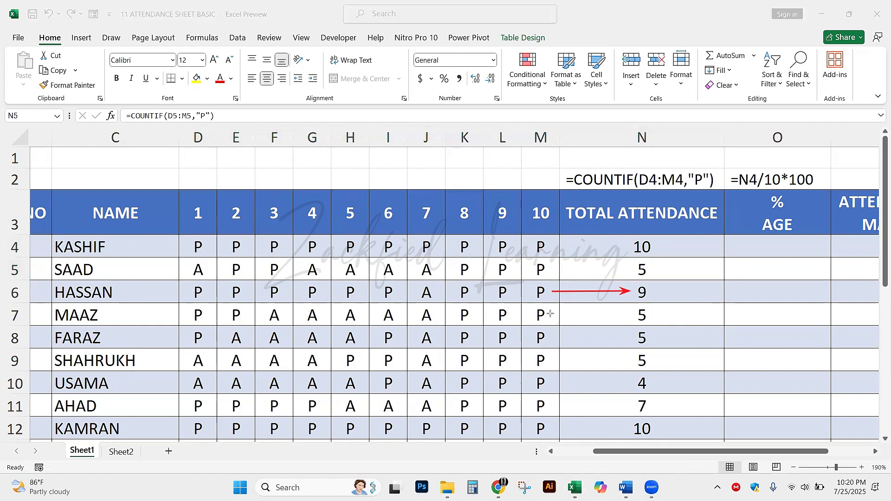
drag(551, 314, 625, 314)
drag(552, 339, 634, 339)
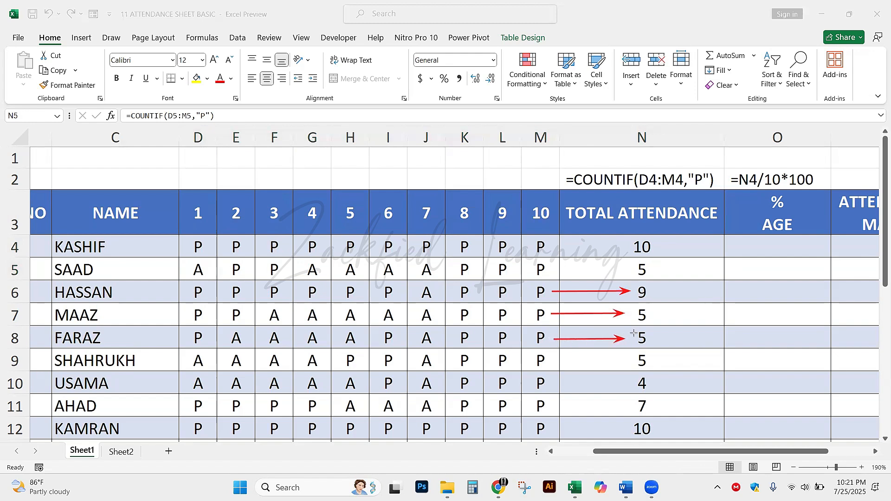
drag(552, 360, 634, 360)
drag(553, 382, 633, 381)
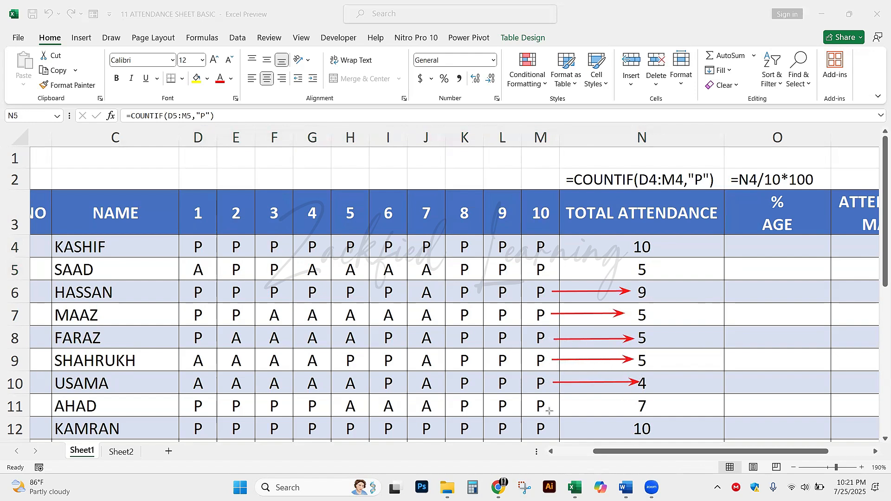
drag(551, 405, 634, 405)
drag(554, 428, 634, 427)
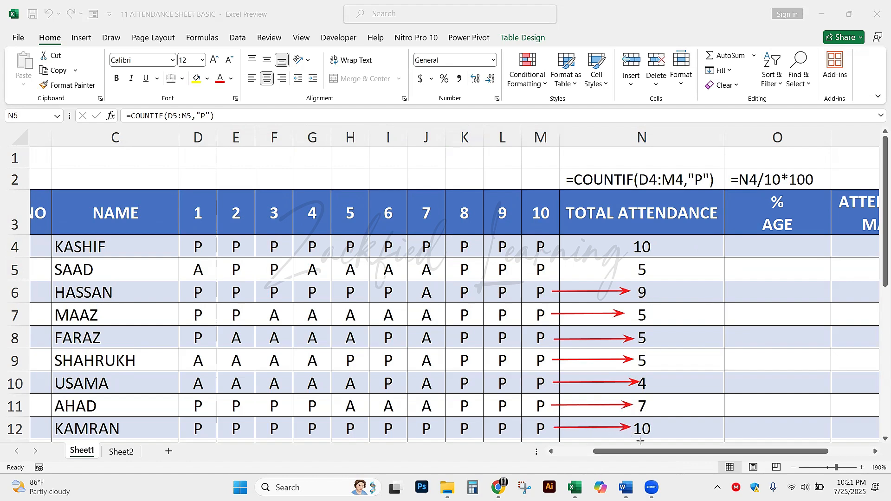
drag(556, 246, 631, 246)
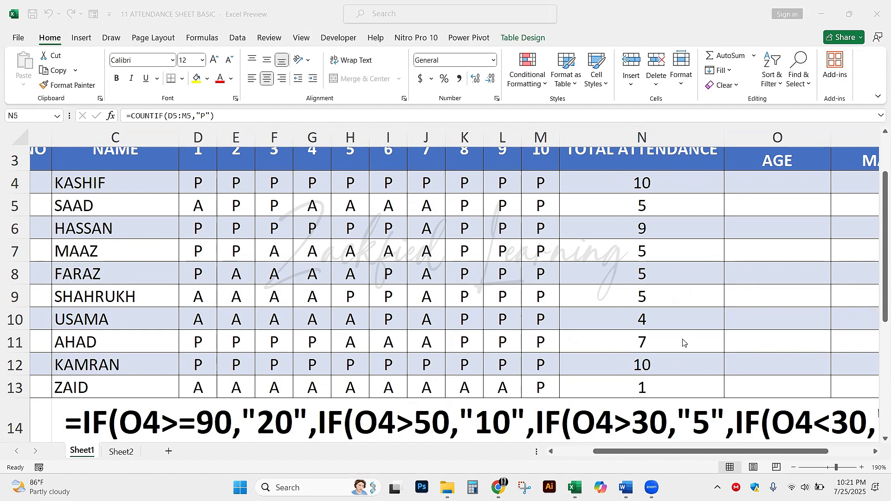
key(Escape)
Start the percentage formula in O4 with =N, pointing at the TOTAL ATTENDANCE column.
scroll(683, 337, up, 1)
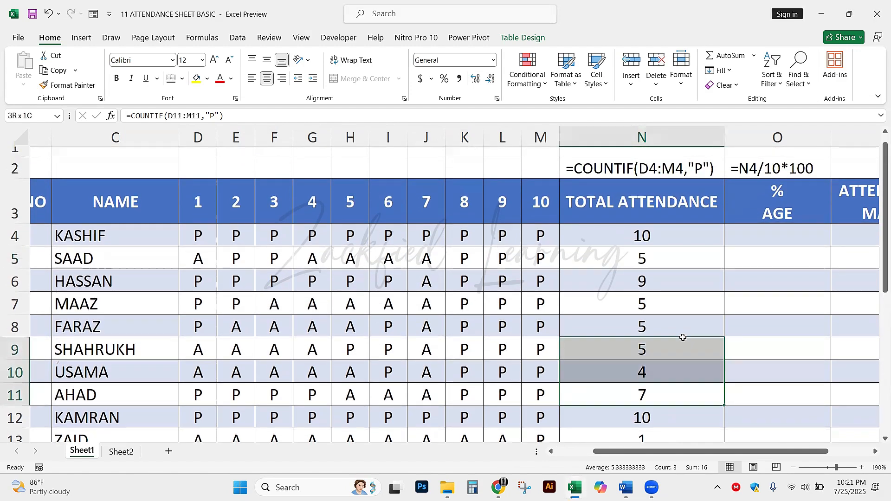
click(744, 266)
scroll(744, 266, right, 2)
click(710, 240)
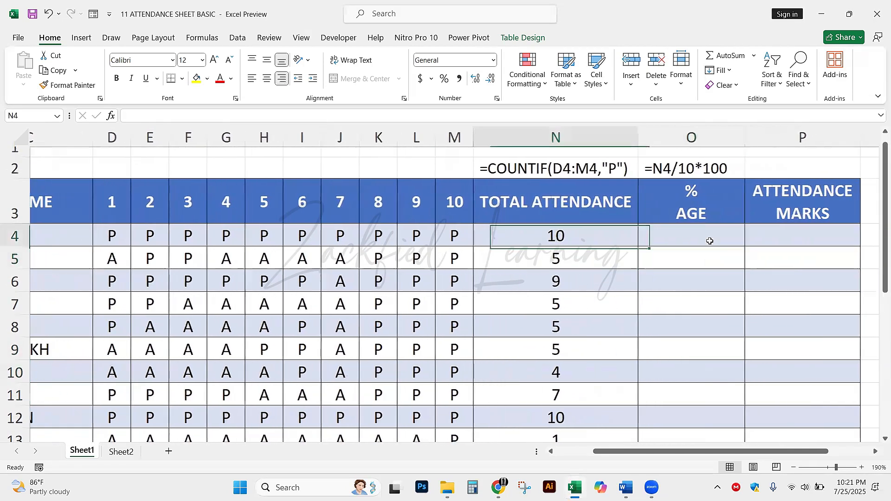
click(715, 238)
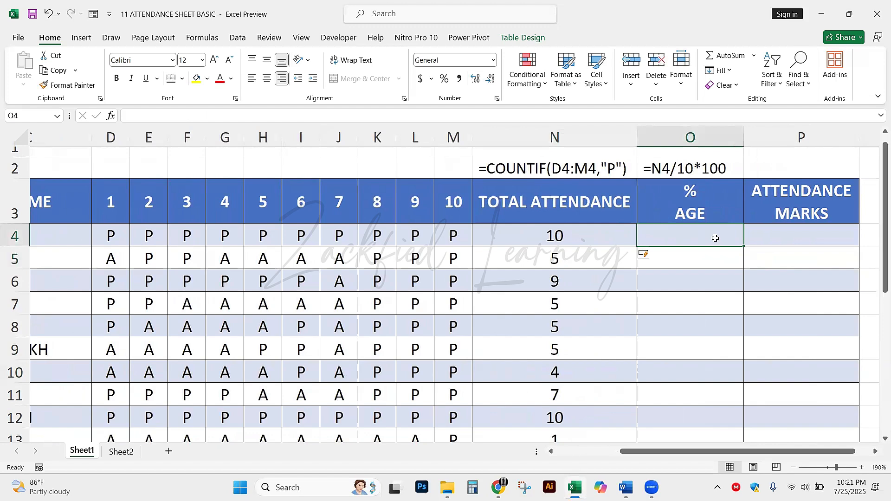
text(=)
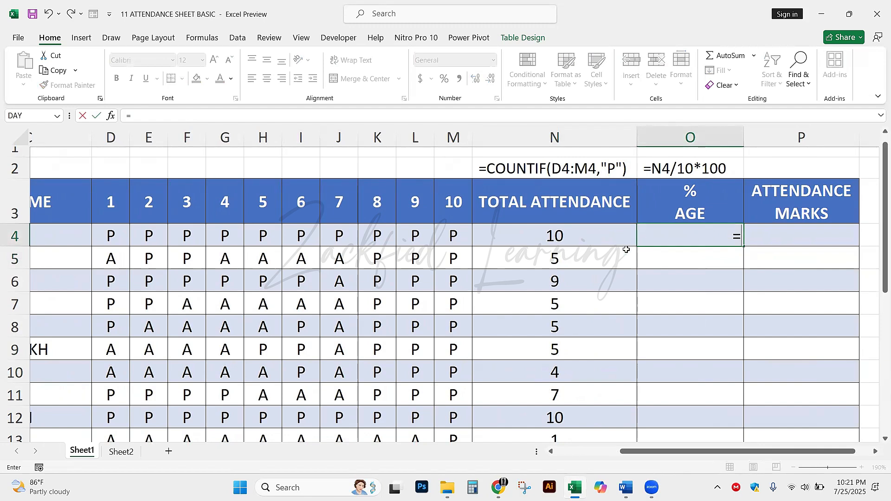
text(N)
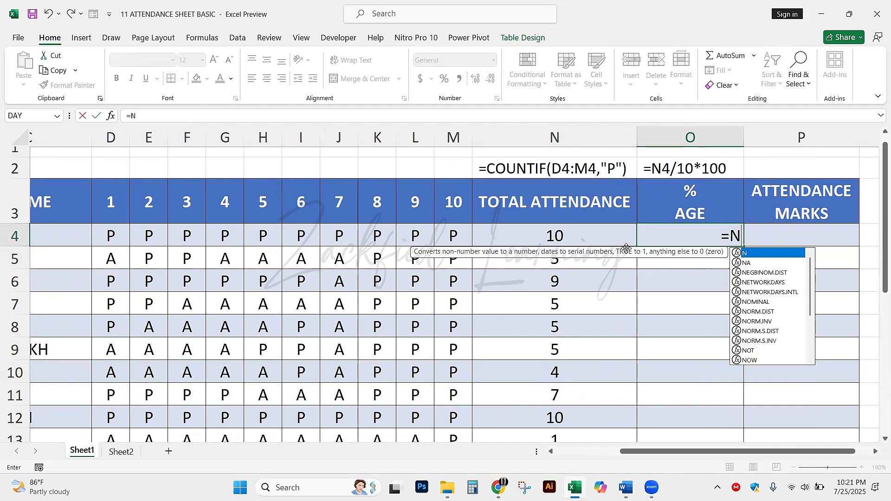
Try N4 and NS as the cell reference in O4's formula, and delete back to =N.
text(4)
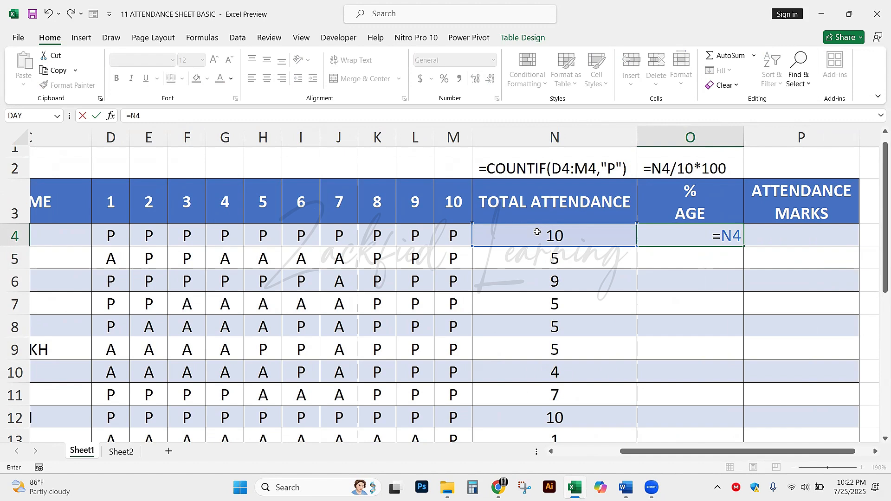
key(BackSpace)
key(BackSpace)
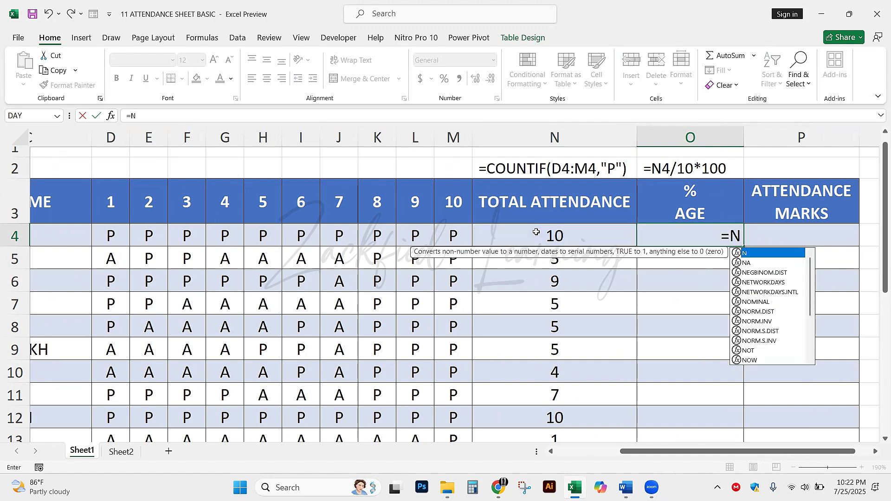
text(NS)
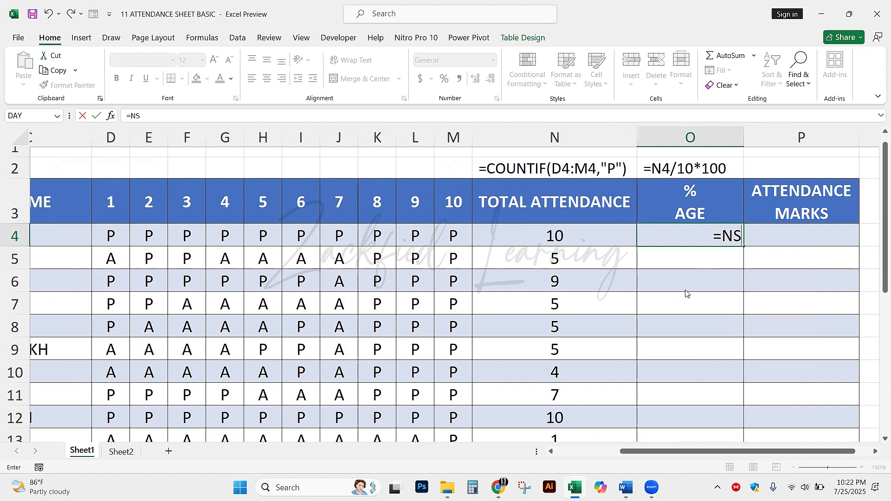
drag(661, 237, 572, 238)
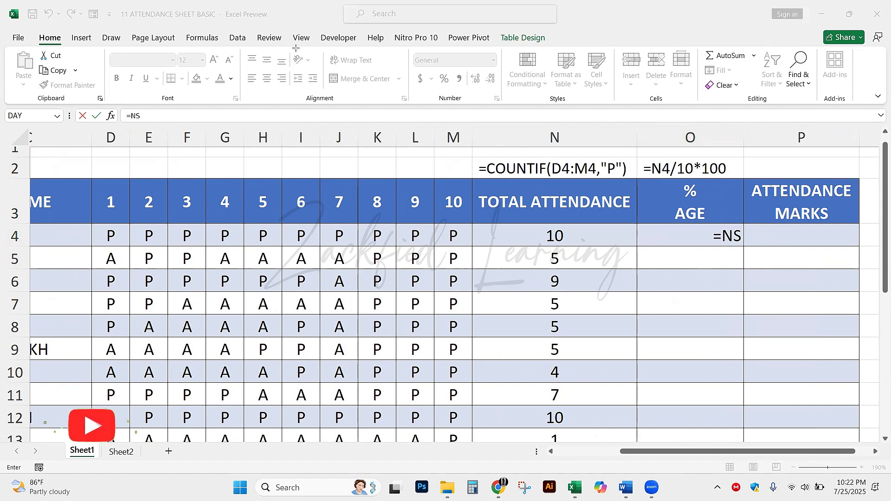
click(741, 239)
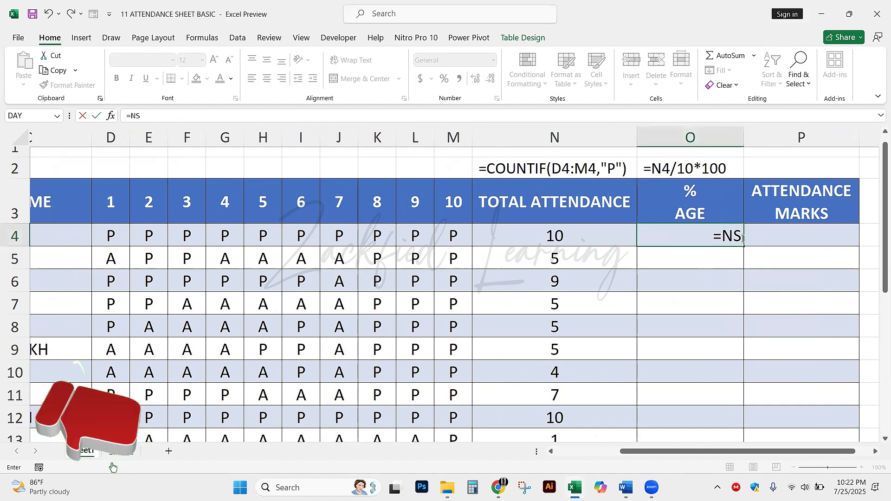
key(BackSpace)
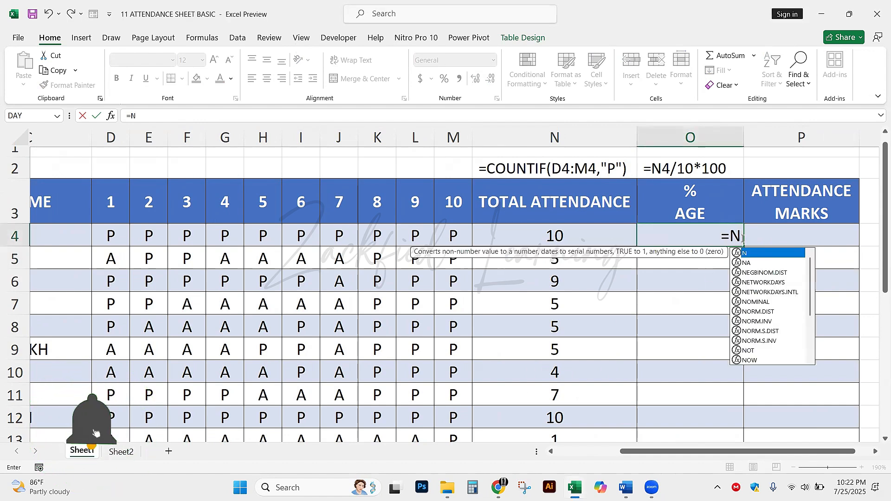
Extend O4's percentage formula to =N4/10, pointing out the attendance columns numbered 1 to 10.
text(4/)
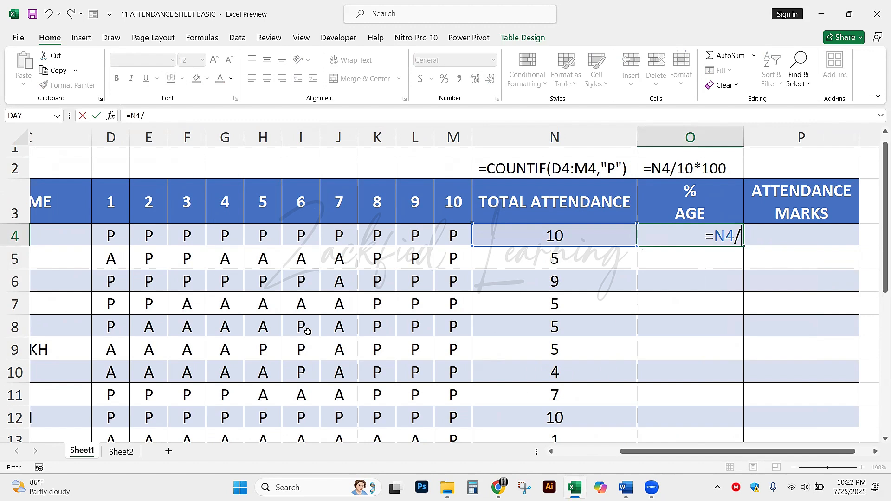
text(10)
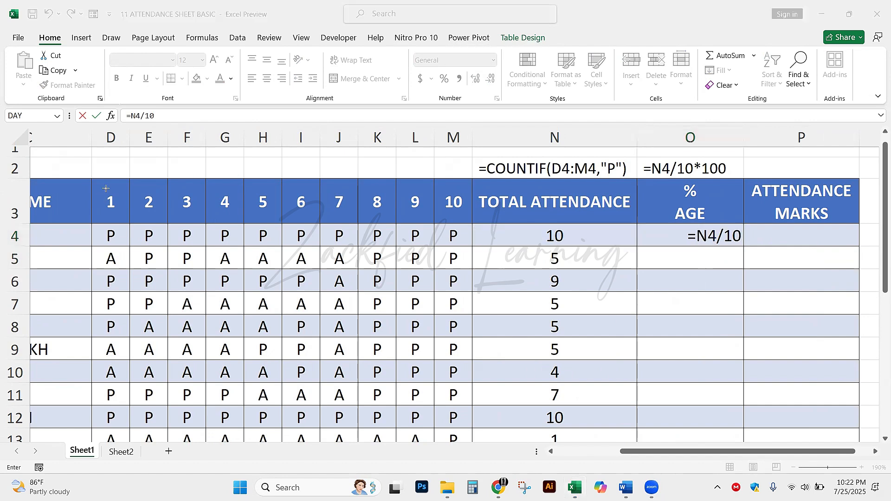
drag(105, 172, 454, 172)
key(Escape)
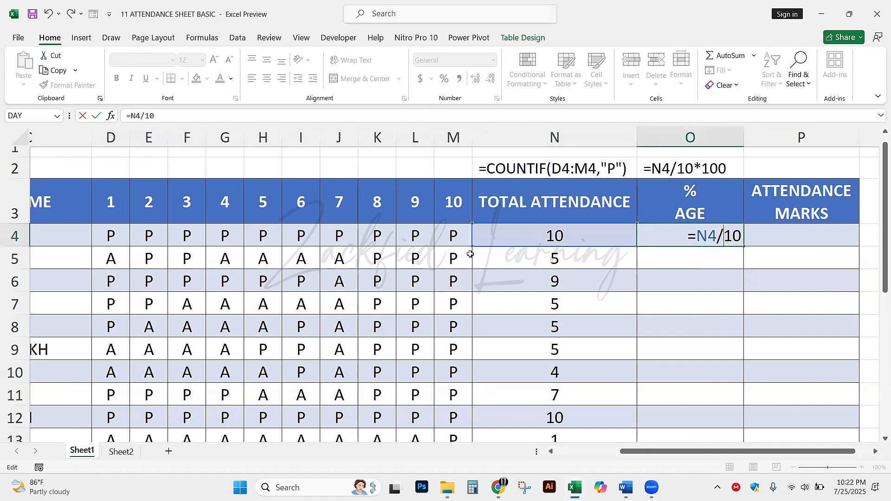
key(Left)
key(Left)
key(Right)
key(Right)
Multiply by 100 in O4's formula, making it =N4/10*100, and enter it to fill the % AGE column.
text(*)
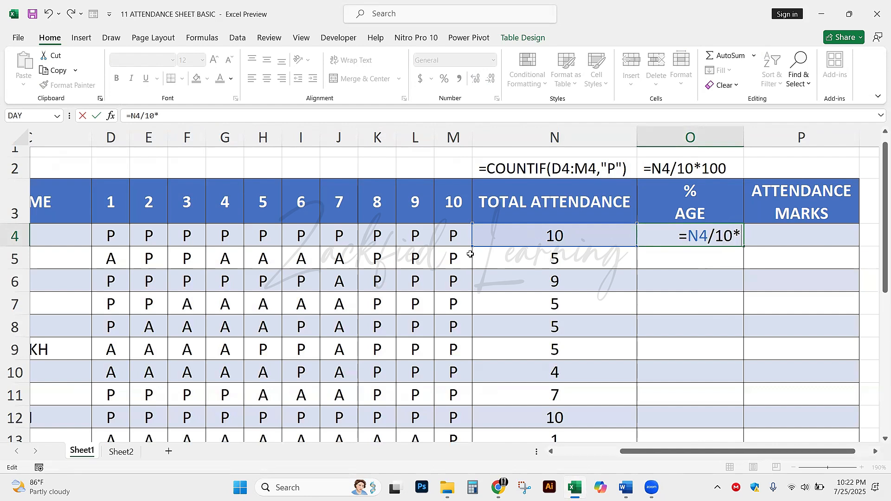
text(100)
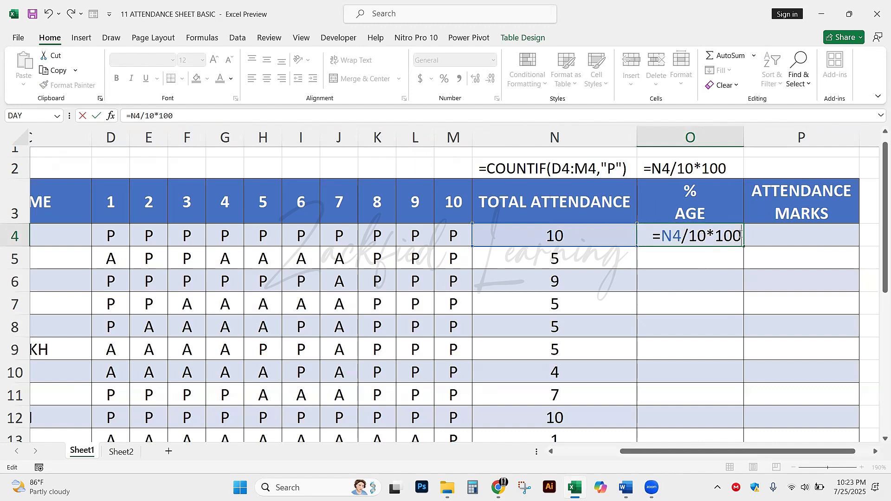
drag(741, 236, 715, 236)
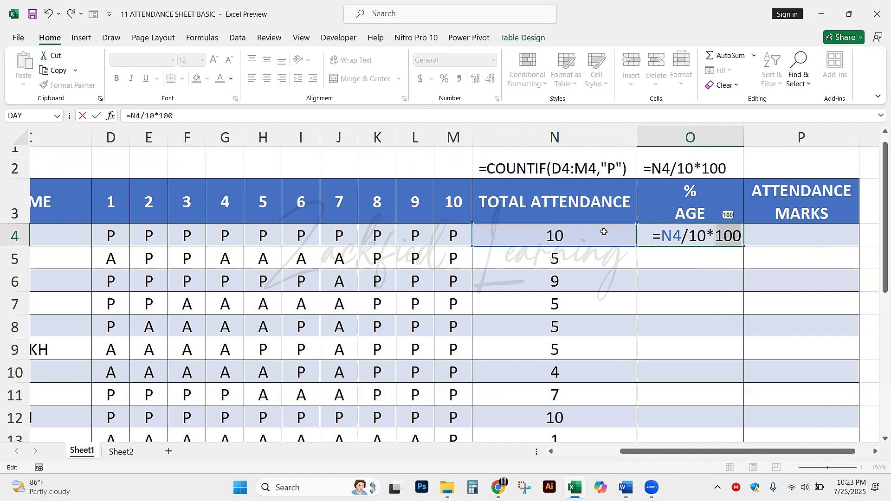
click(728, 231)
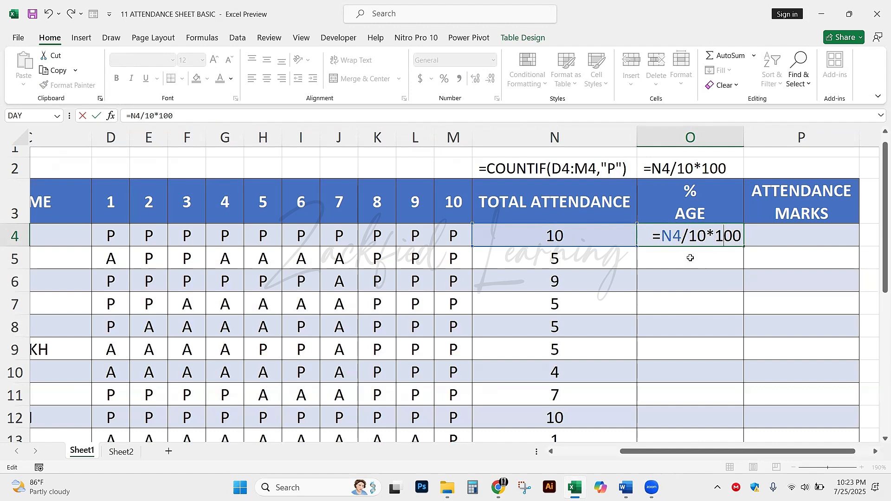
key(Return)
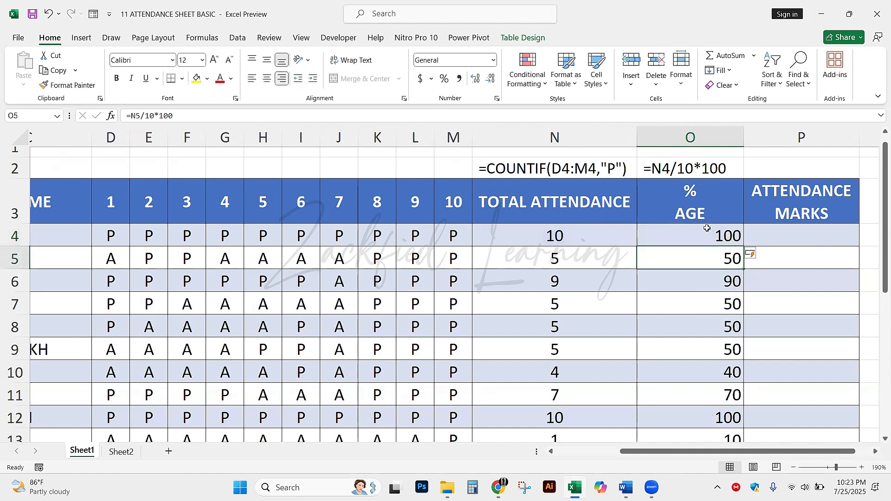
Draw red arrows from each attendance total in column N to its percentage in column O, rows 4 to 13.
drag(700, 230, 676, 423)
click(696, 332)
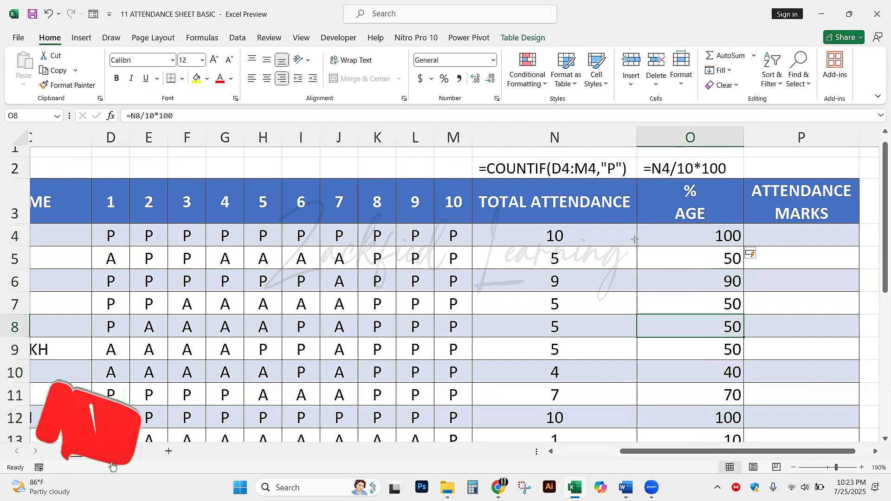
drag(575, 235, 707, 235)
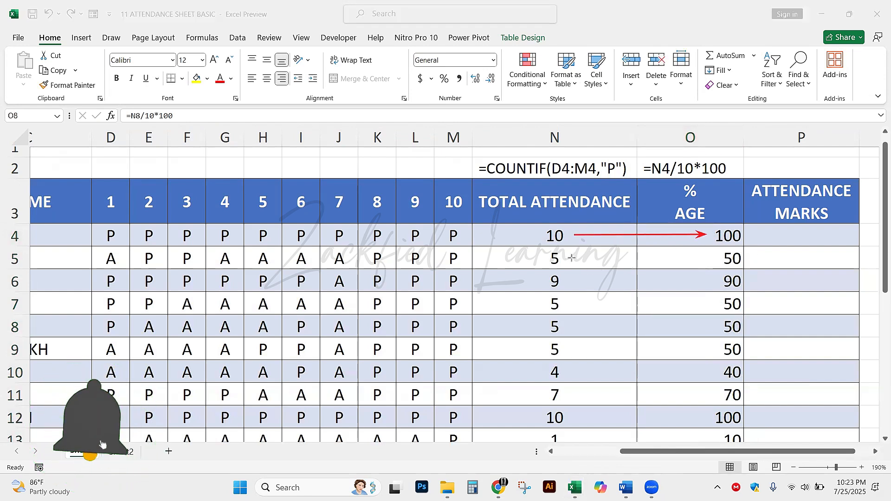
drag(572, 257, 705, 256)
drag(579, 280, 706, 280)
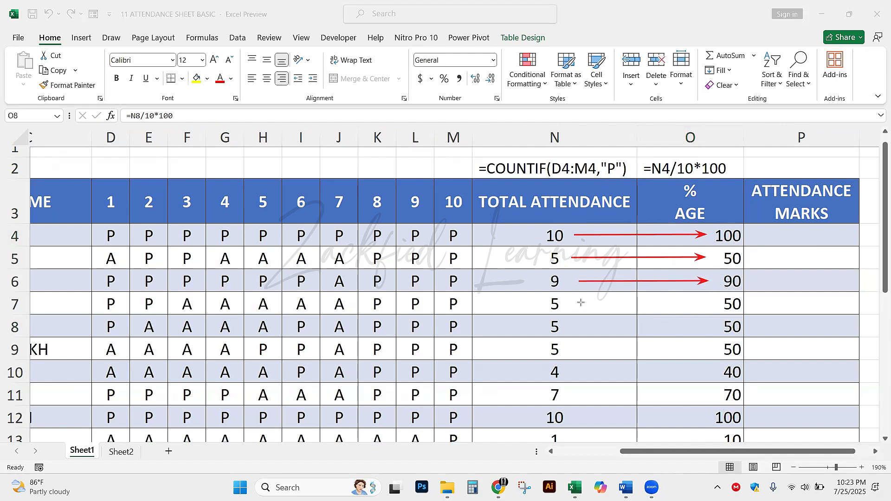
drag(572, 303, 714, 302)
drag(586, 325, 722, 324)
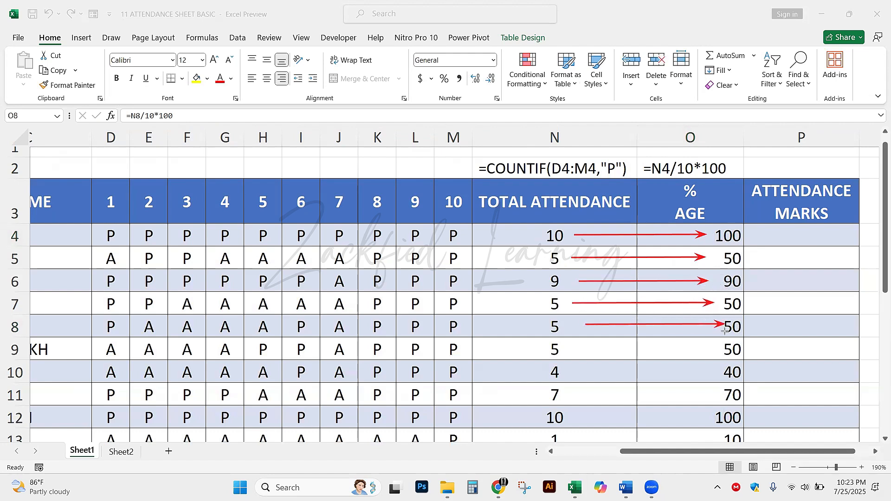
drag(575, 346, 699, 347)
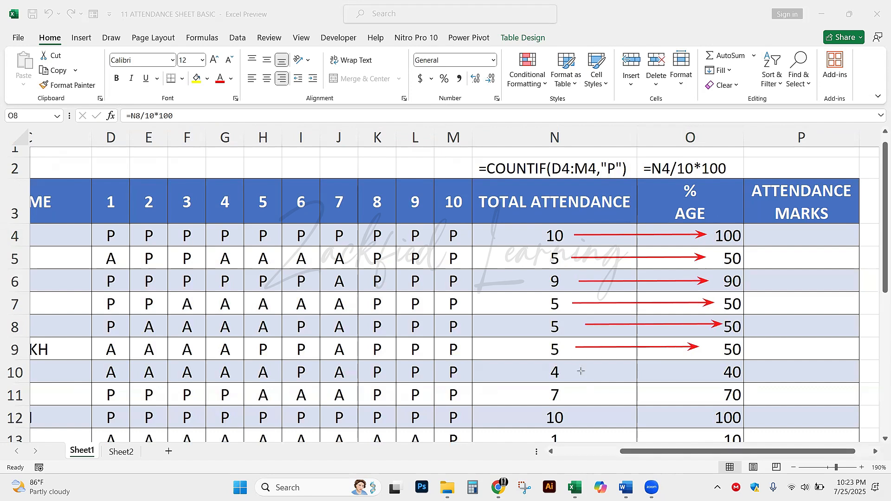
drag(580, 371, 698, 370)
drag(583, 394, 679, 394)
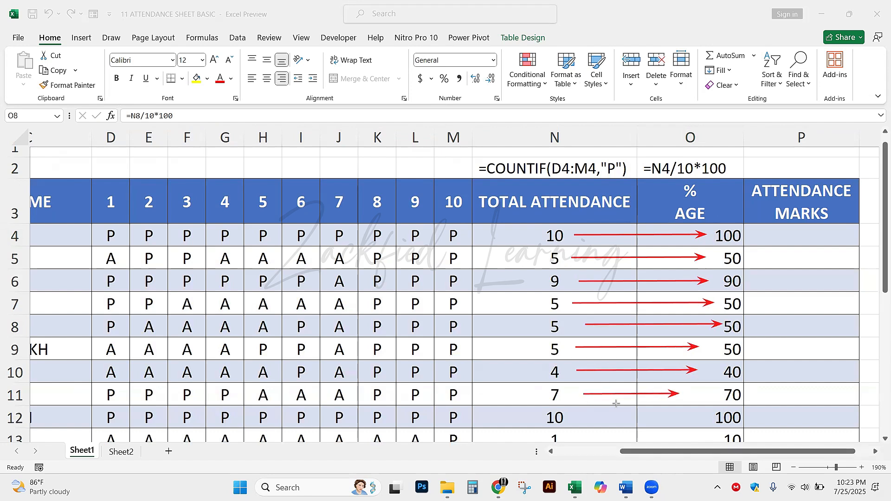
drag(586, 416, 699, 416)
drag(576, 437, 699, 436)
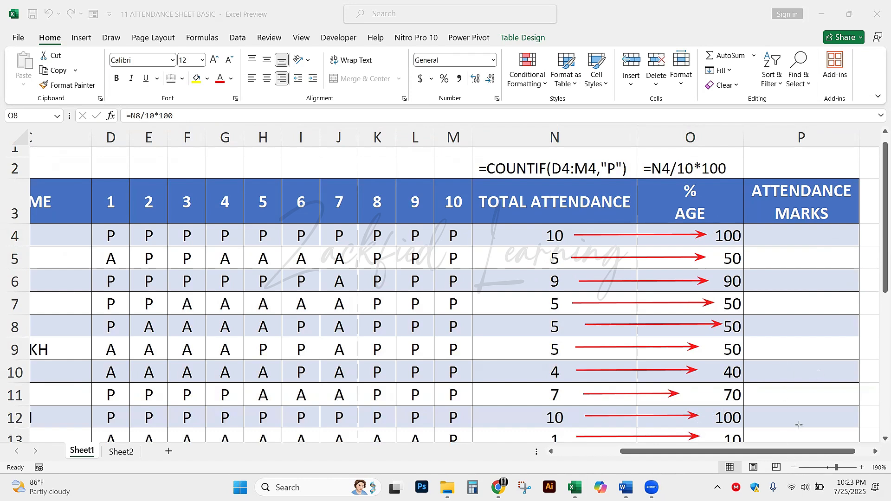
Undo all the red arrows drawn between the TOTAL ATTENDANCE and % AGE columns.
key(ctrl+z)
key(ctrl+z)
key(ctrl+z)
key(ctrl+z)
key(ctrl+z)
key(ctrl+z)
key(ctrl+z)
key(ctrl+z)
key(ctrl+z)
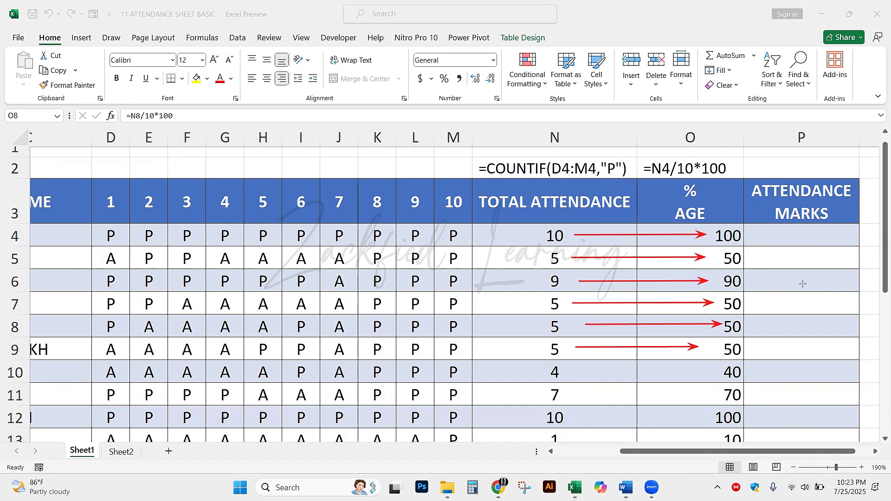
key(ctrl+z)
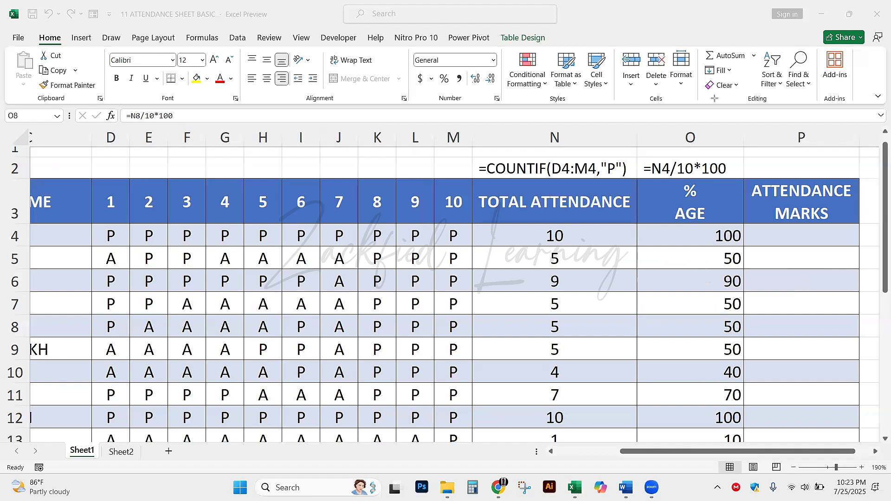
In C14's sample formula on Sheet1, color =IF(O4>=90,"20", red and IF(O4>50,"10", orange.
scroll(586, 355, down, 3)
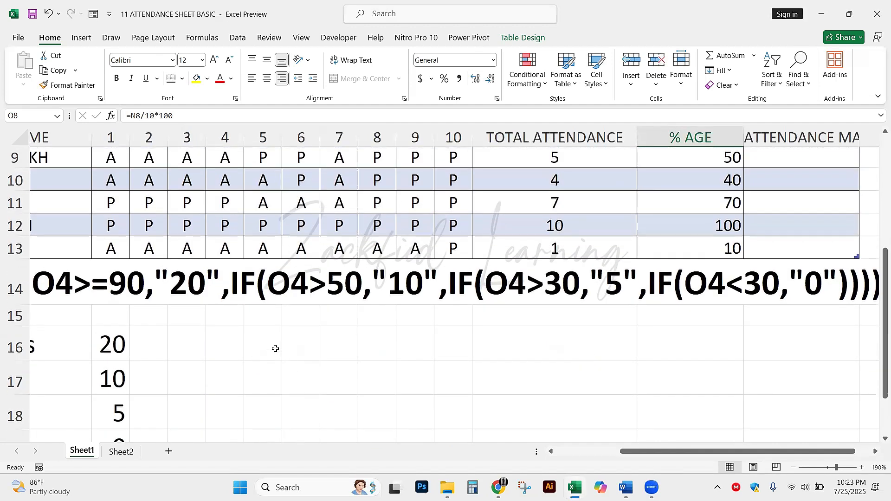
click(121, 451)
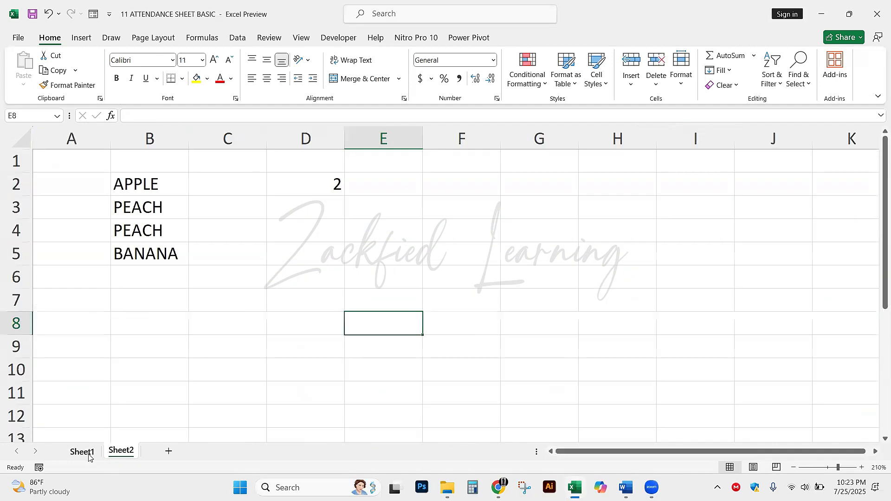
click(81, 451)
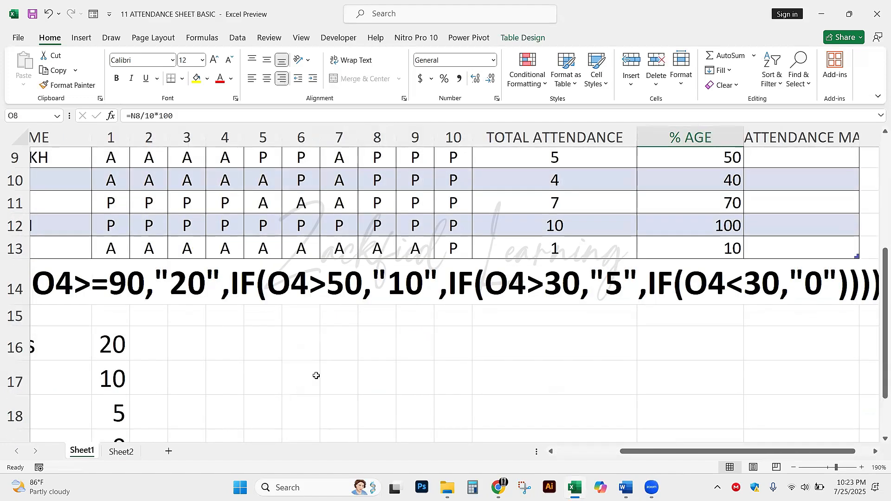
scroll(310, 377, down, 1)
click(194, 293)
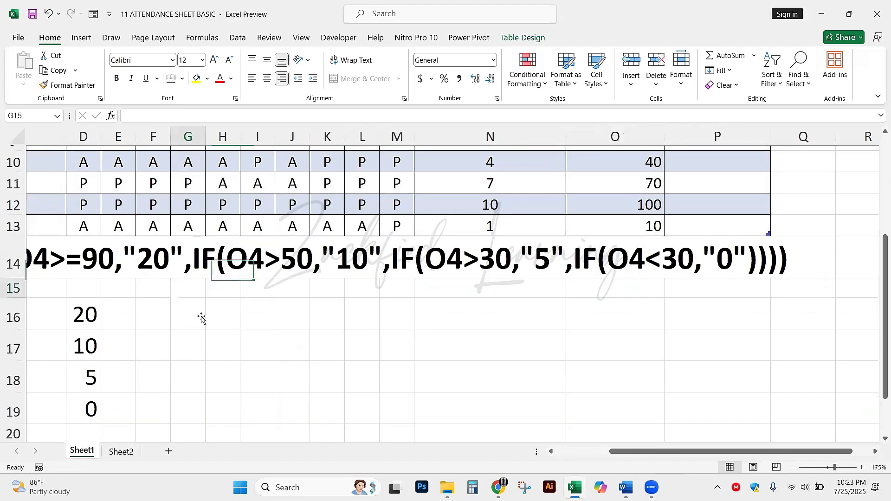
scroll(132, 343, up, 2)
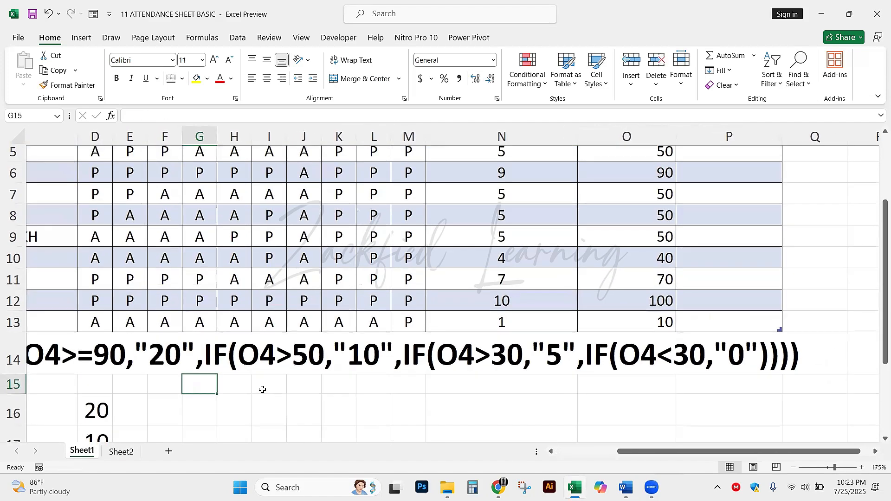
scroll(263, 387, left, 3)
scroll(263, 381, down, 1)
click(158, 301)
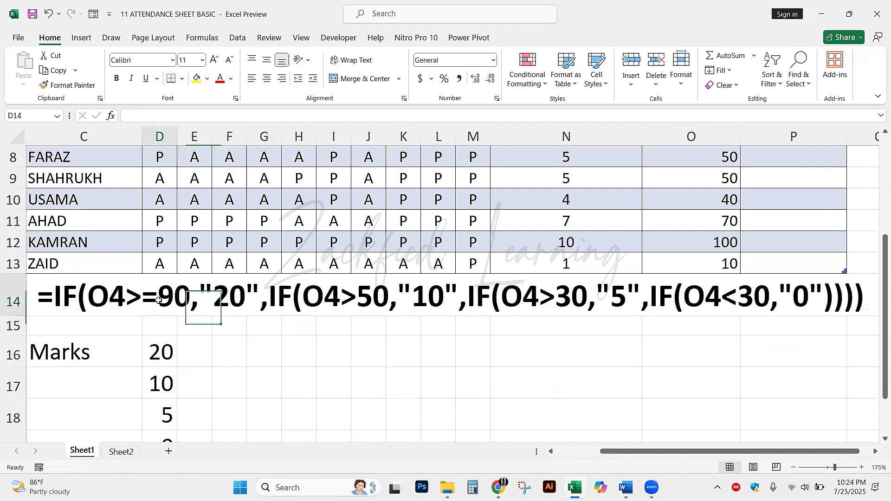
double_click(67, 298)
drag(31, 296, 468, 292)
click(220, 79)
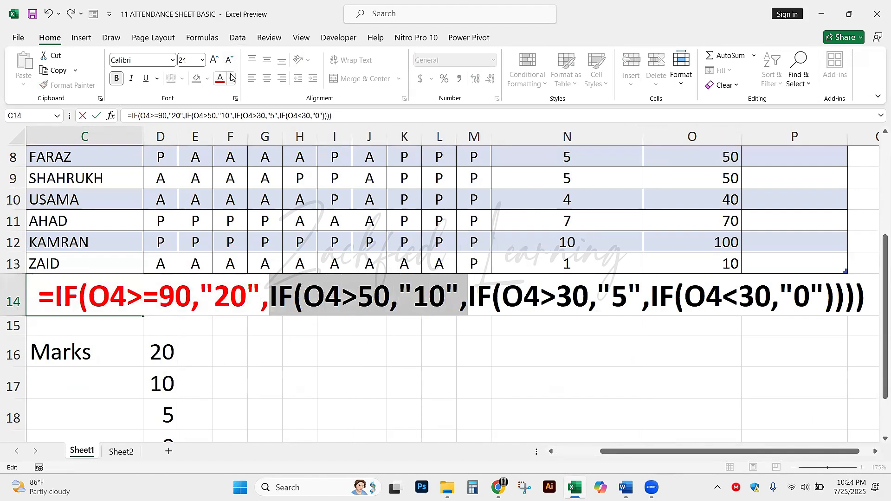
click(231, 77)
click(238, 224)
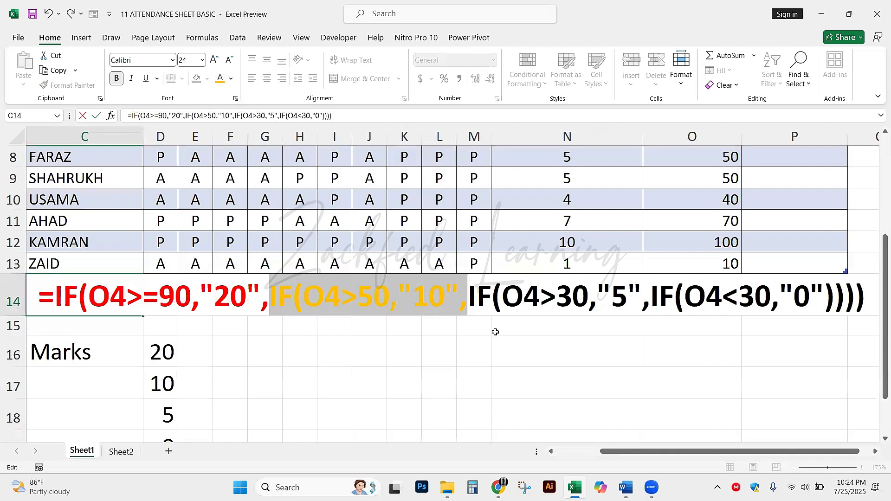
Color IF(O4>30,"5", green and IF(O4<30,"0" blue-gray in C14's sample formula, and finish editing the cell.
drag(469, 297, 650, 306)
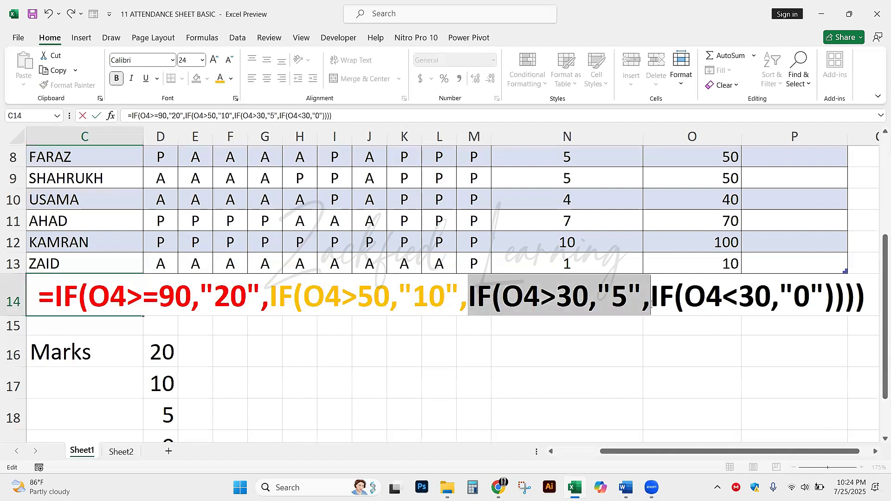
click(231, 78)
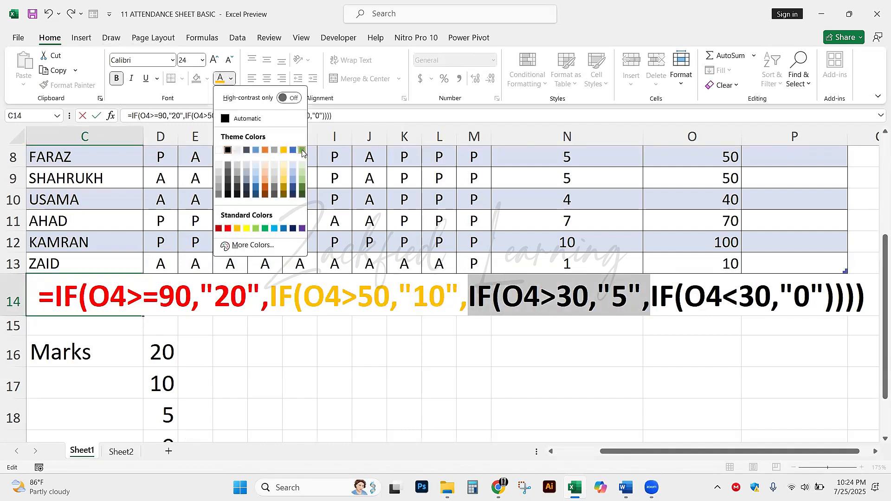
click(302, 150)
click(654, 297)
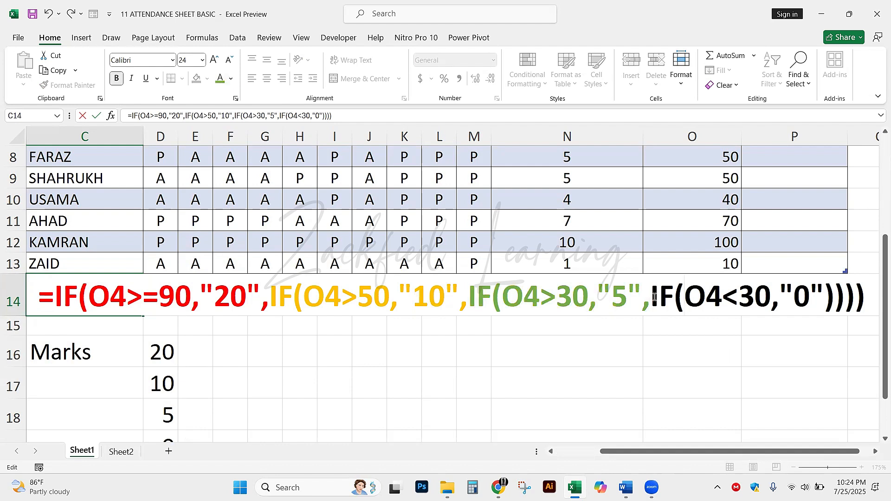
drag(654, 297, 824, 293)
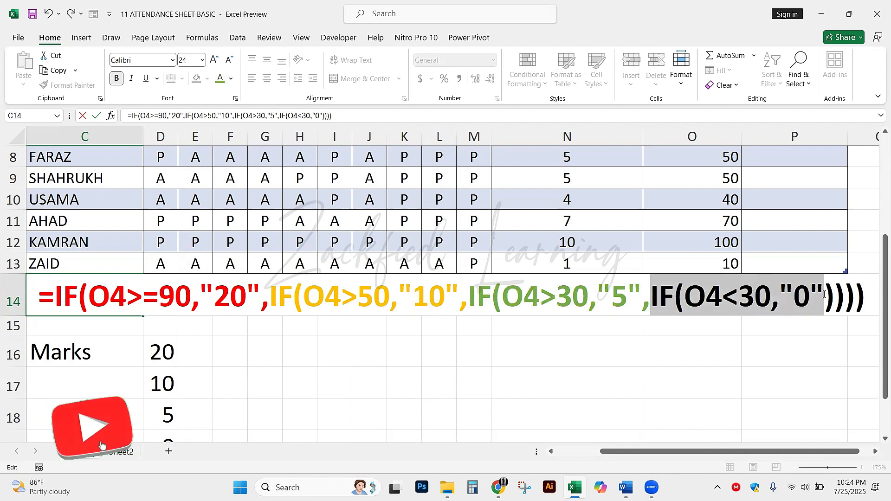
click(231, 78)
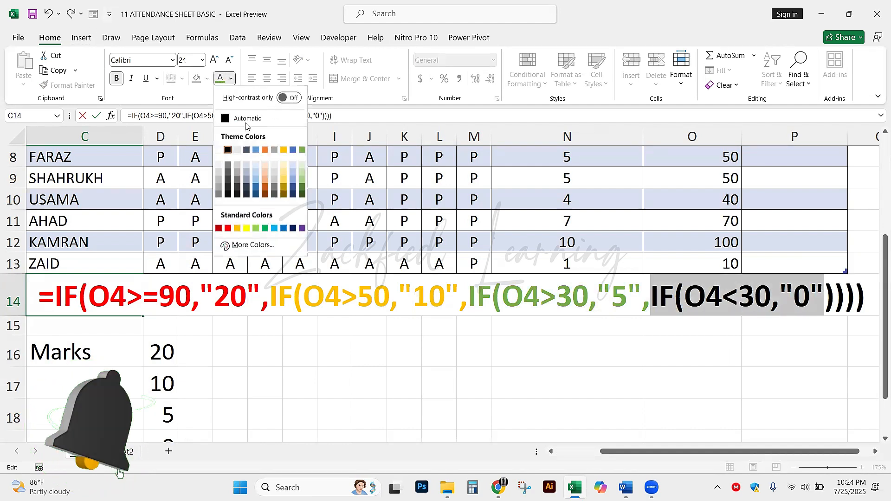
click(246, 179)
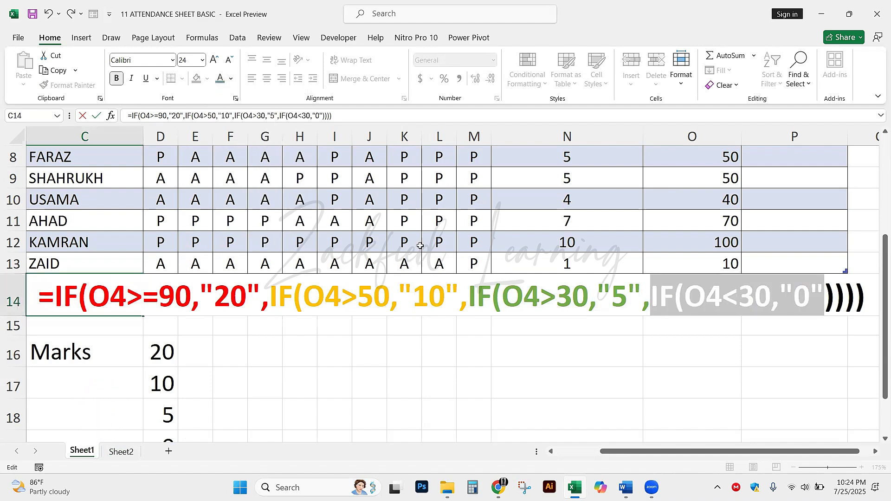
key(Return)
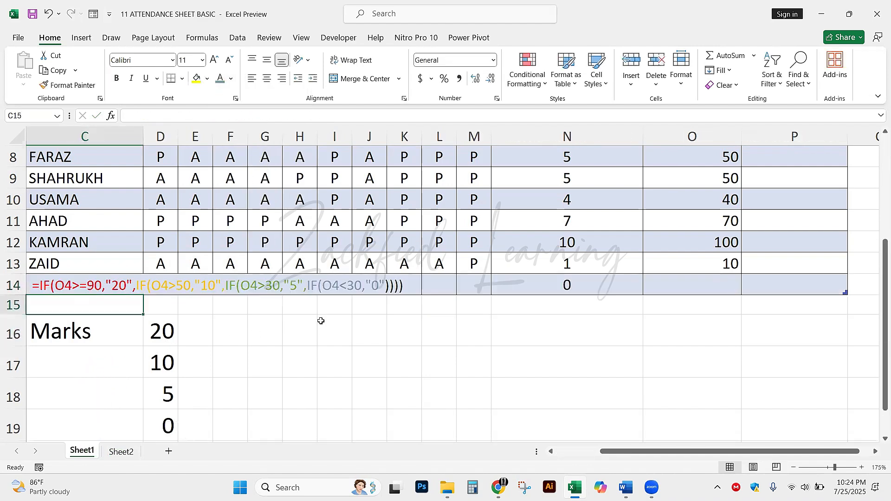
click(302, 384)
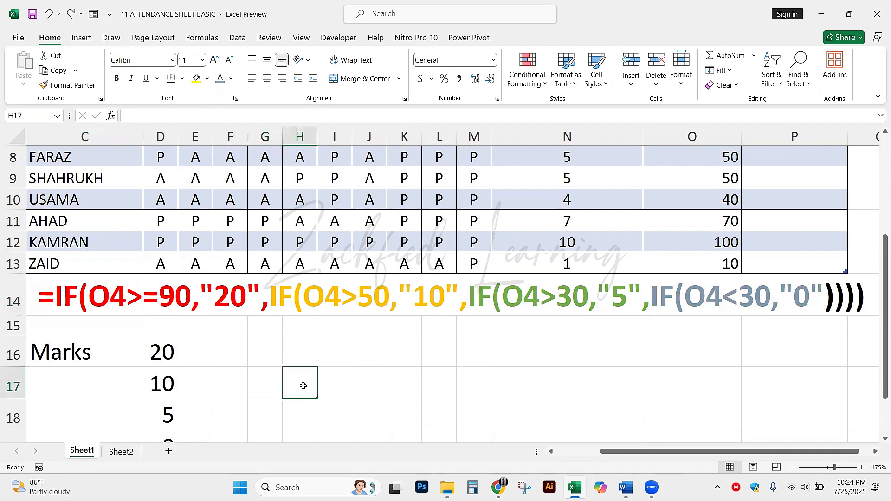
scroll(303, 385, left, 1)
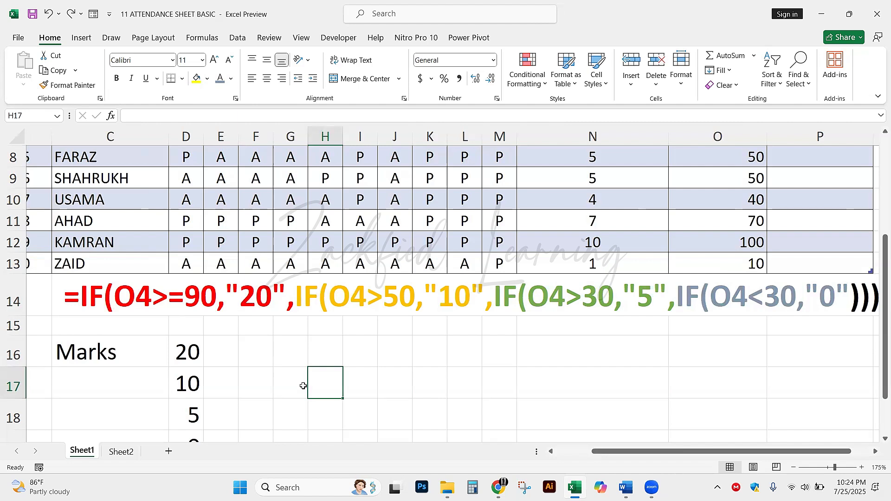
click(355, 379)
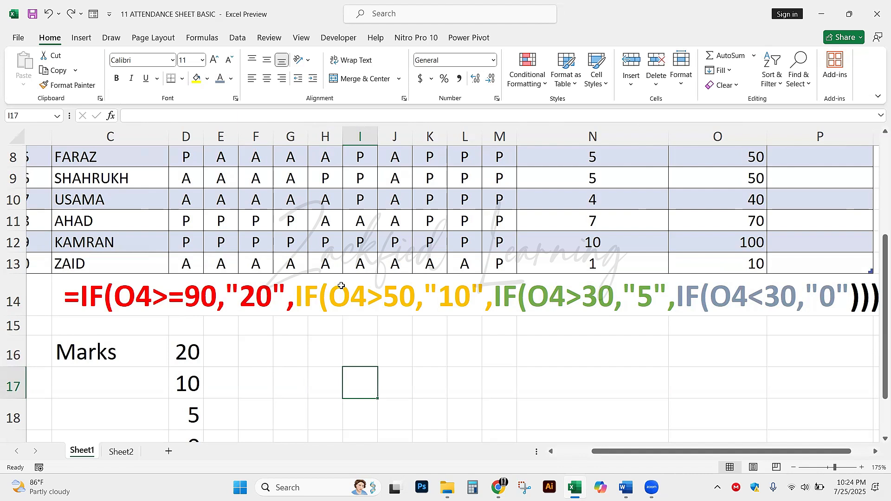
Draw red annotation arrows pointing up at the parts of =IF(O4>=90,"20", in C14's sample formula.
key(ctrl+2)
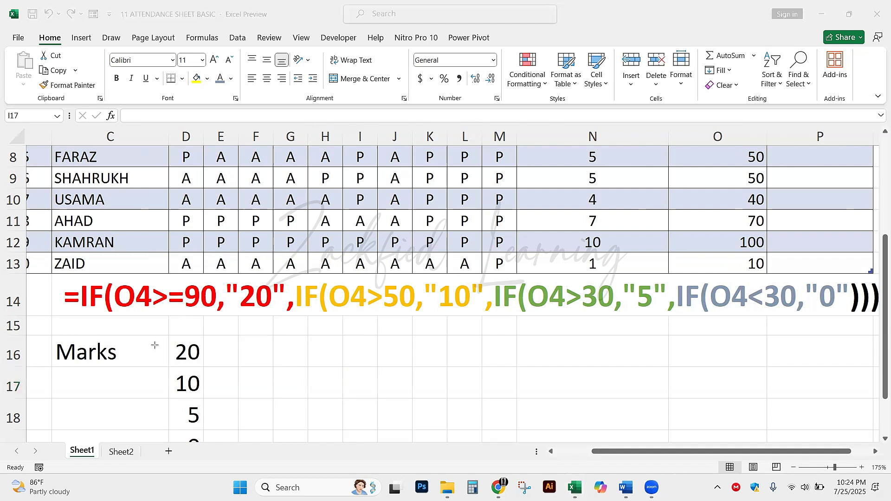
drag(157, 345, 159, 306)
mouse_move(176, 335)
mouse_down()
mouse_move(175, 307)
mouse_move(196, 318)
mouse_move(197, 309)
mouse_up()
drag(220, 341, 228, 299)
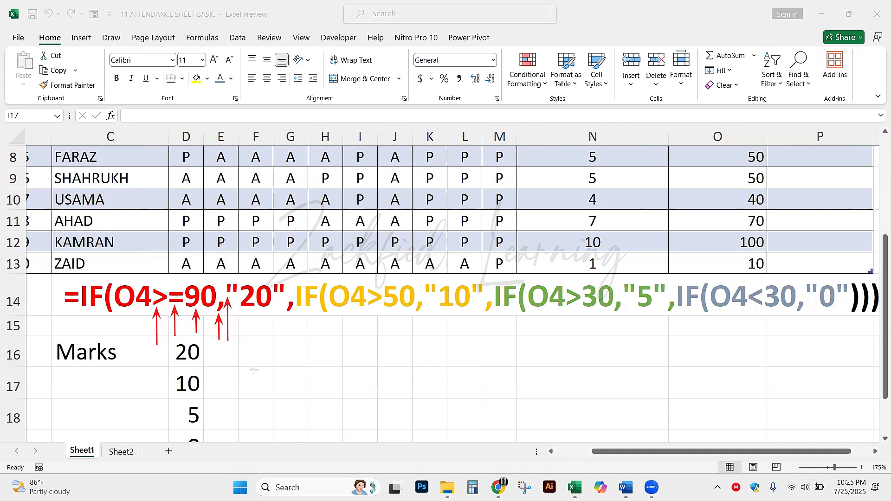
drag(255, 356, 255, 314)
Undo all the red arrows drawn under C14's sample formula and return to the sheet.
key(ctrl+z)
key(ctrl+z)
key(ctrl+z)
key(ctrl+z)
key(ctrl+z)
key(ctrl+z)
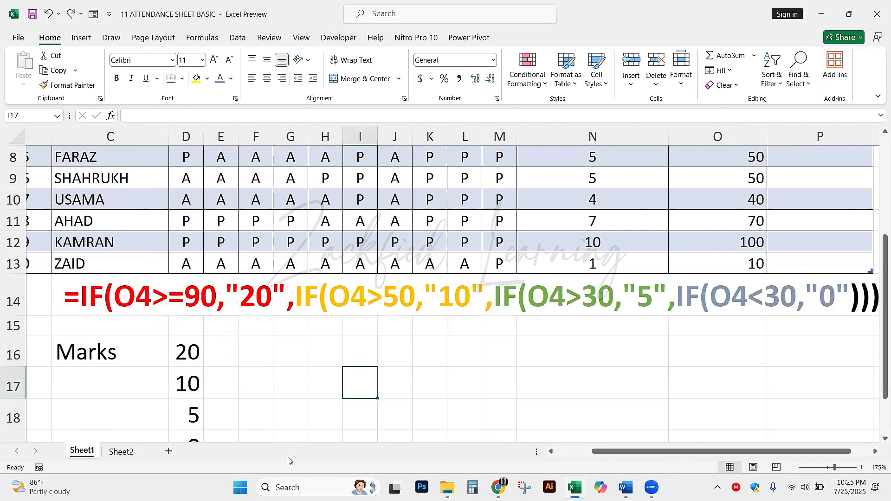
Clear the Marks label and its list of mark values from C16:D19.
click(89, 351)
drag(89, 351, 189, 413)
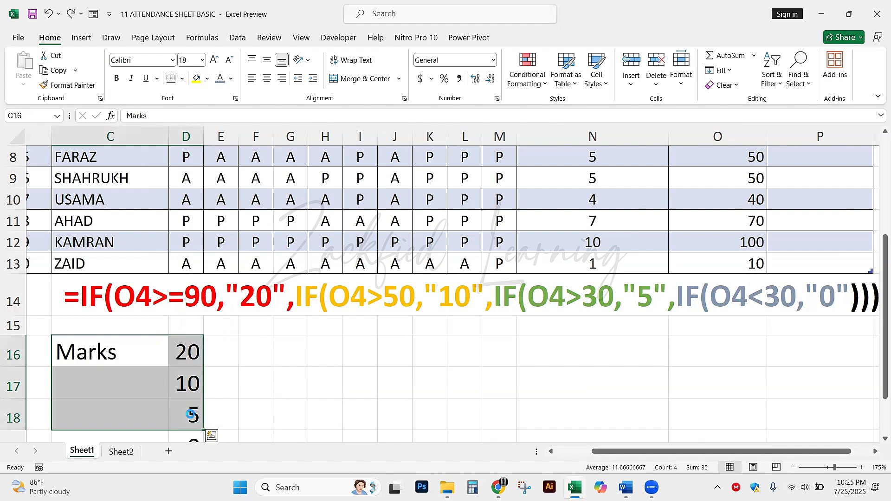
key(Delete)
key(Down)
key(Down)
key(Down)
key(Right)
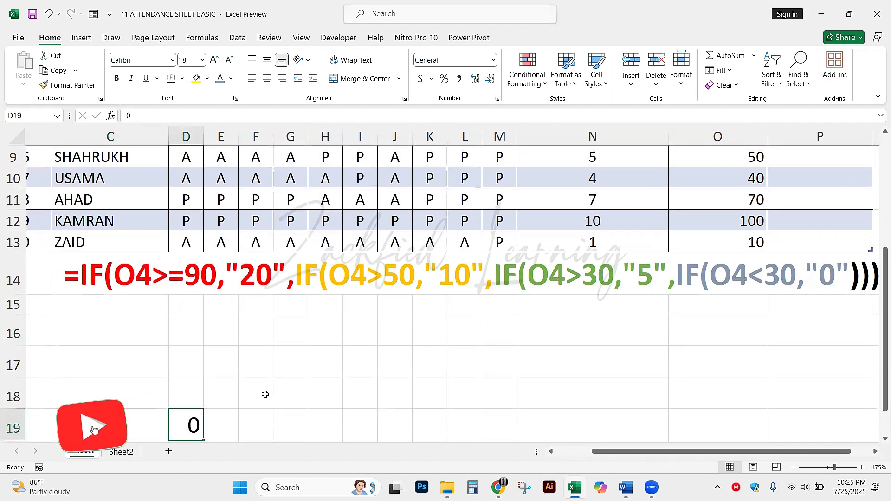
key(BackSpace)
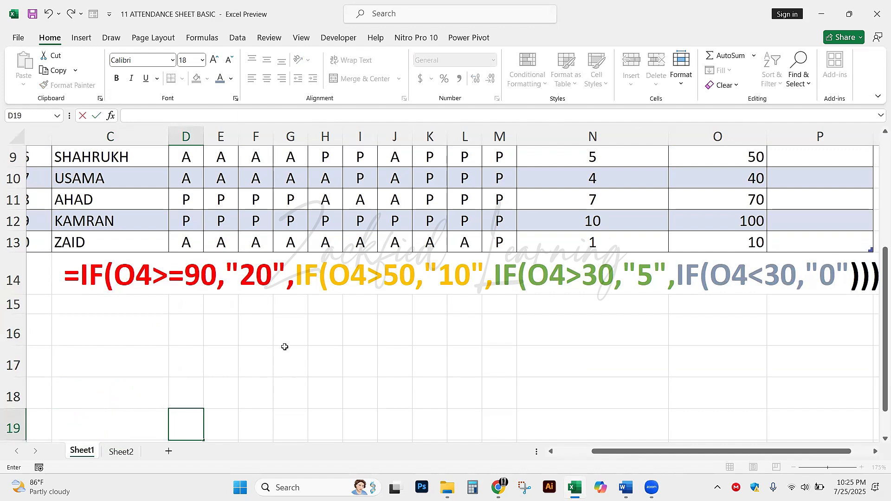
click(222, 300)
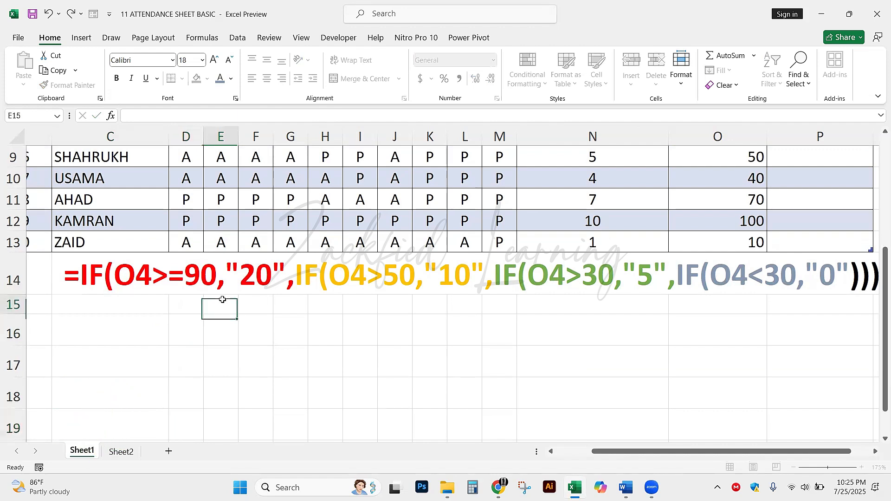
Enter the label "Greater than" in cell C16 below the sample formula.
key(Left)
key(Left)
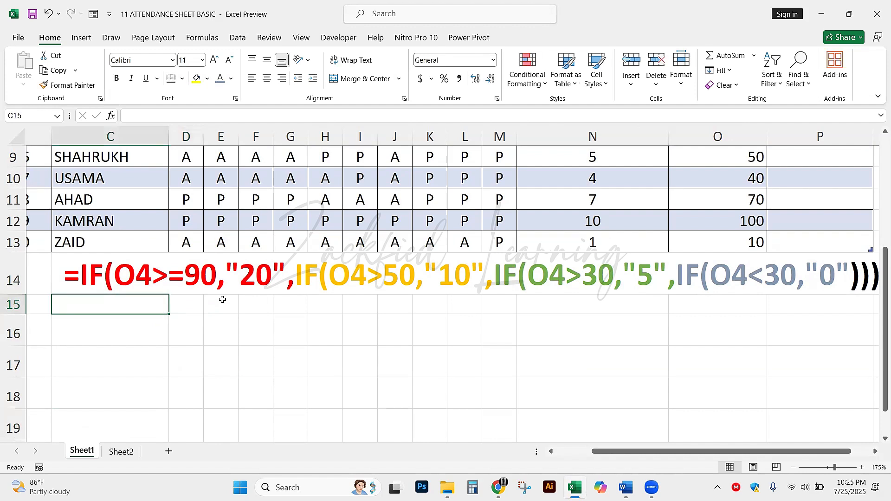
key(Down)
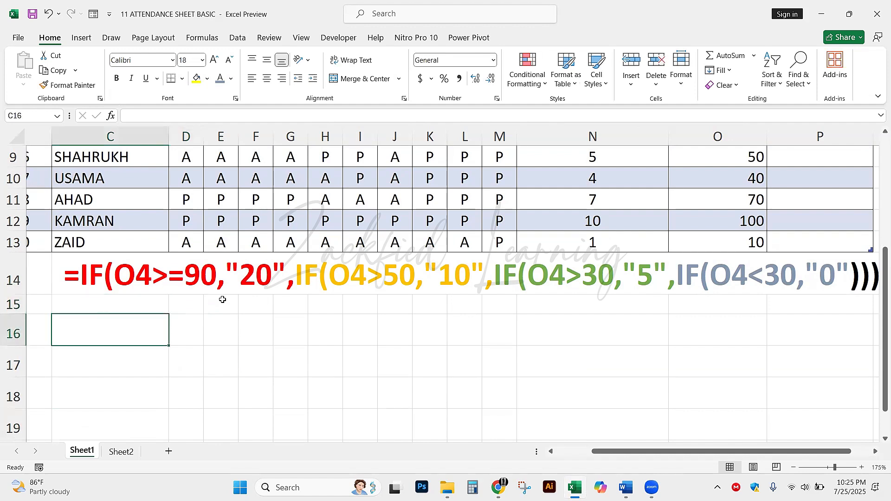
key(Up)
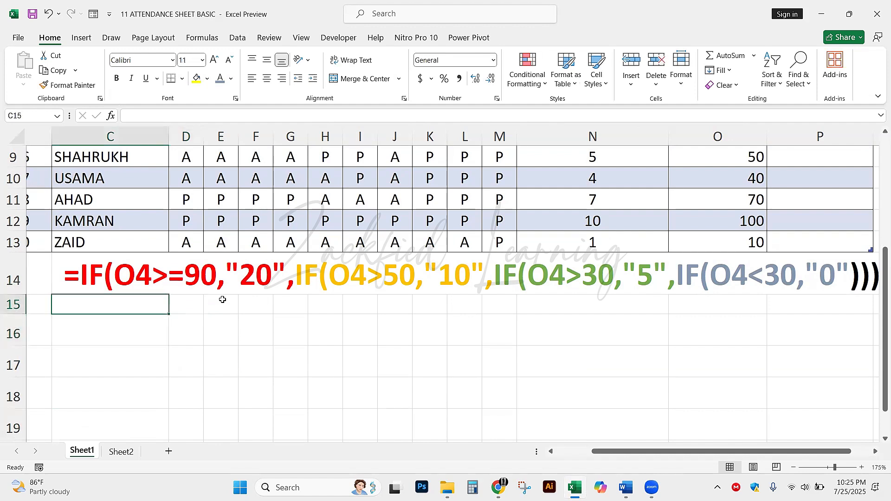
click(155, 323)
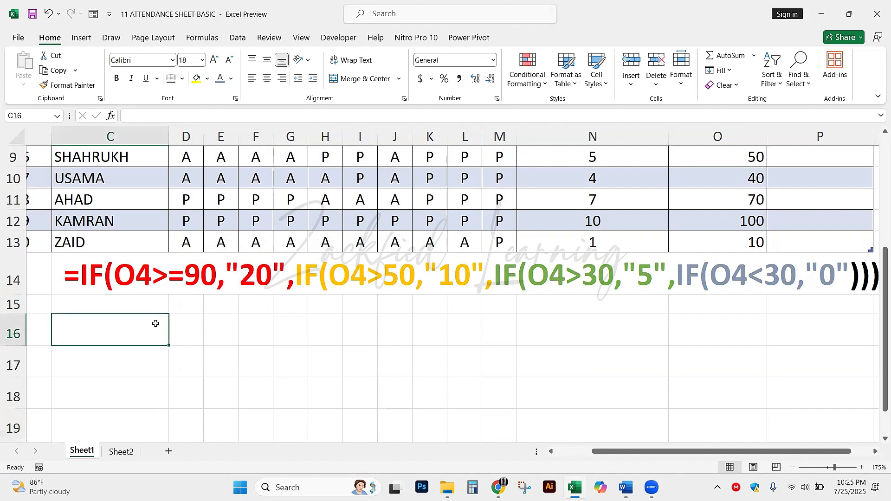
text(gRE)
key(BackSpace)
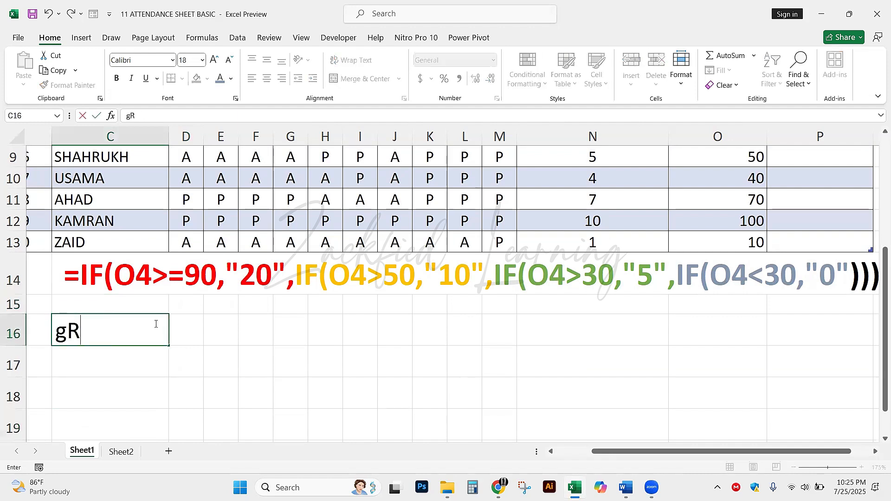
key(BackSpace)
key(BackSpace)
text(Greater than)
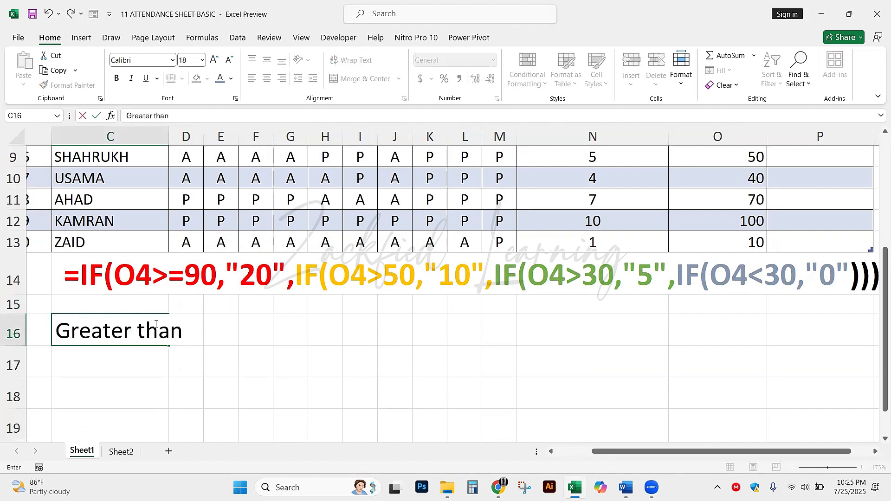
key(Return)
Enter the label "Less than" in cell C17 in the same large font as the label above.
text(Less)
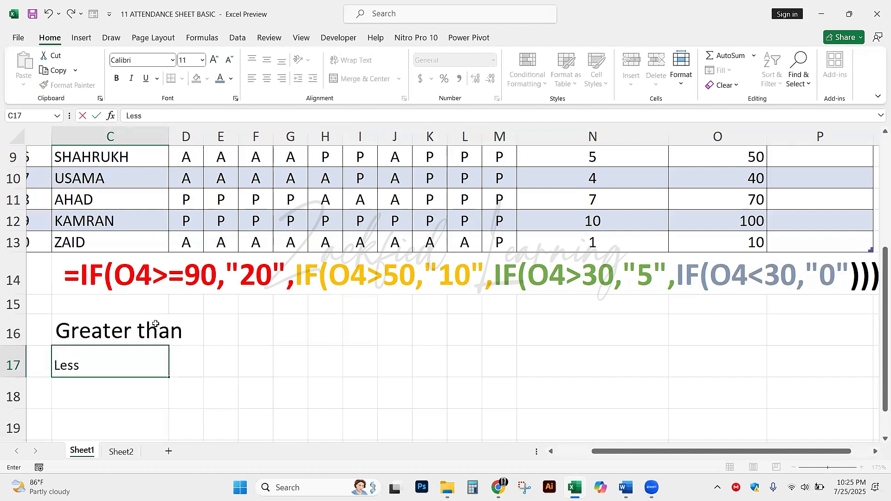
key(Escape)
text(G)
key(BackSpace)
key(BackSpace)
text(Les)
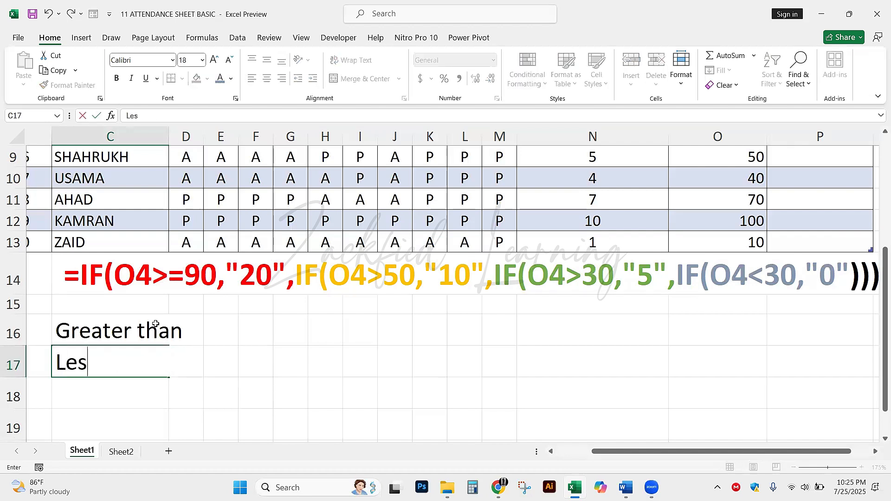
text(s than)
key(Return)
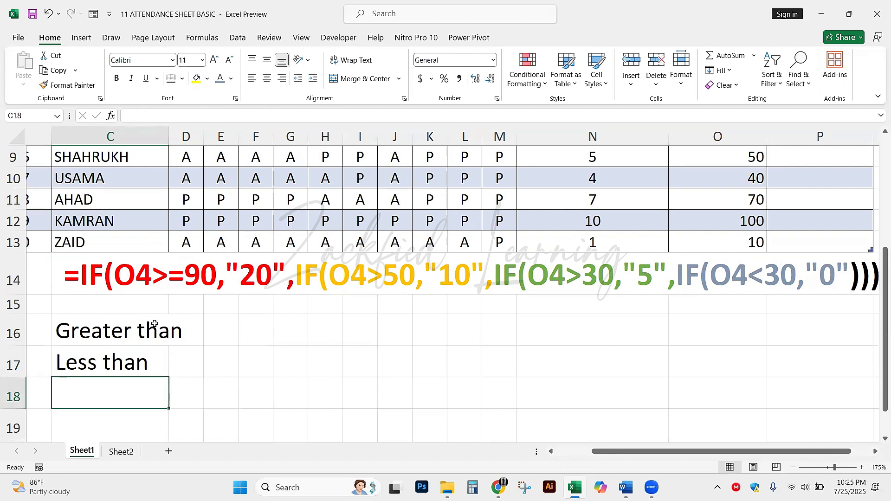
Enter the > symbol in E16 and the < symbol in E17 beside their labels.
click(227, 334)
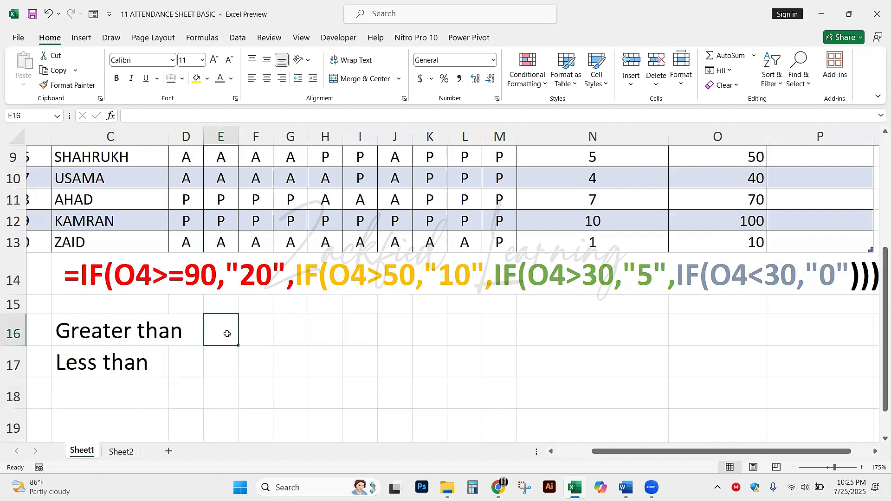
key(Left)
key(Left)
key(Right)
key(Right)
text(>)
key(Return)
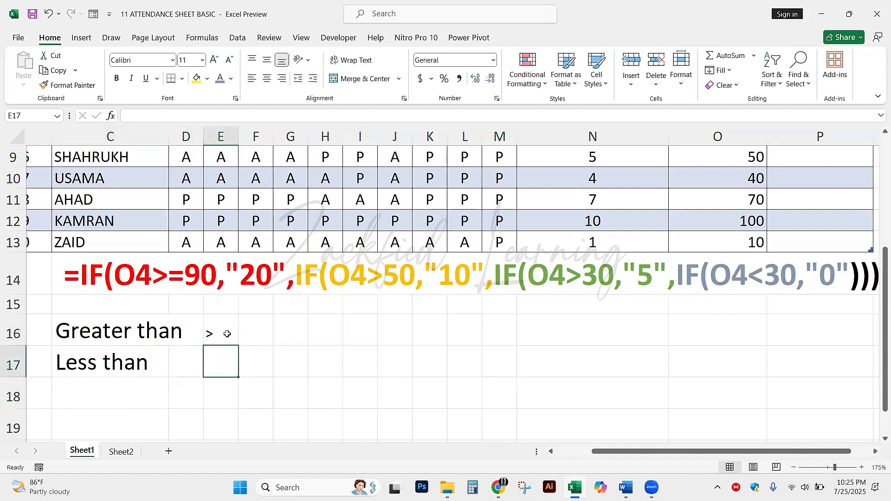
text(<)
key(Return)
Enlarge the > and < symbols in E16:E17 to font size 22 and make them bold.
drag(227, 334, 216, 352)
click(214, 59)
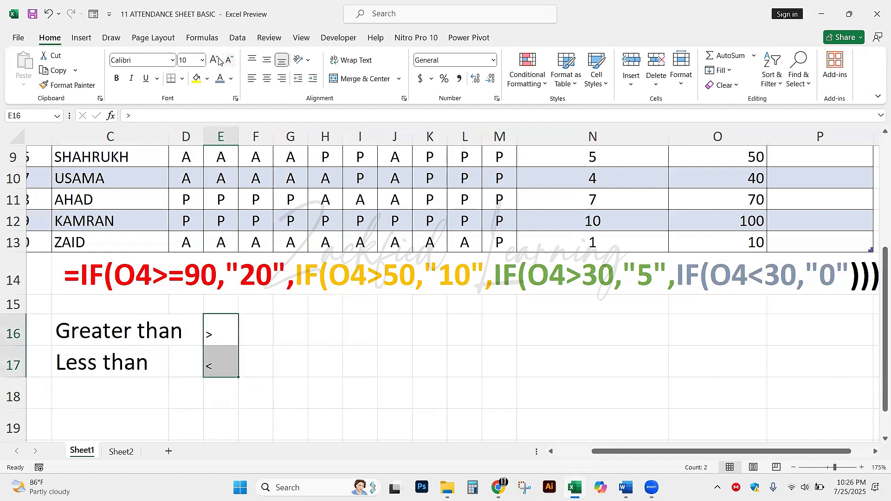
click(214, 59)
click(214, 59)
click(213, 60)
click(214, 59)
click(213, 59)
key(ctrl+b)
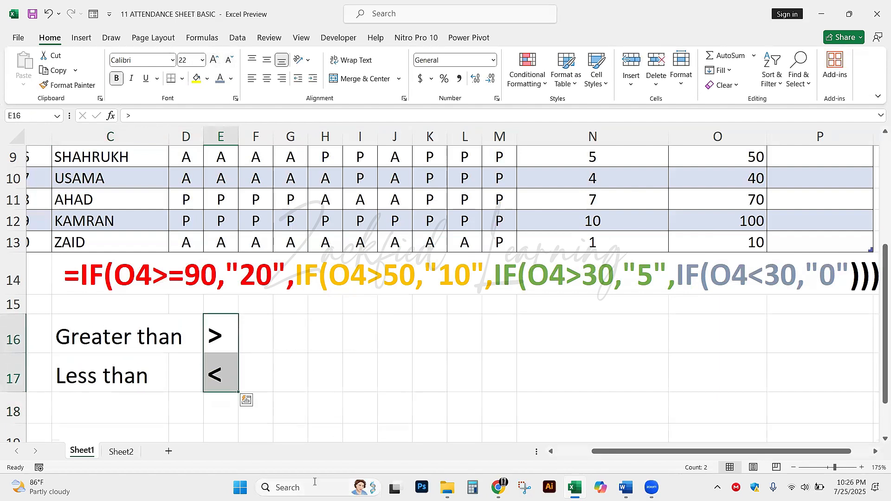
Make the "Greater than" and "Less than" labels in C16:C17 bold, closing the blank workbook opened by mistake.
click(231, 342)
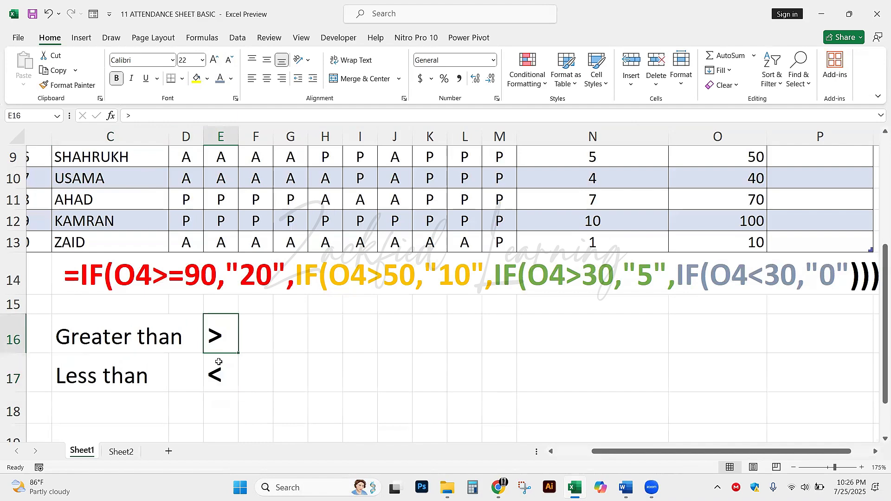
click(222, 377)
drag(79, 331, 84, 373)
key(ctrl+n)
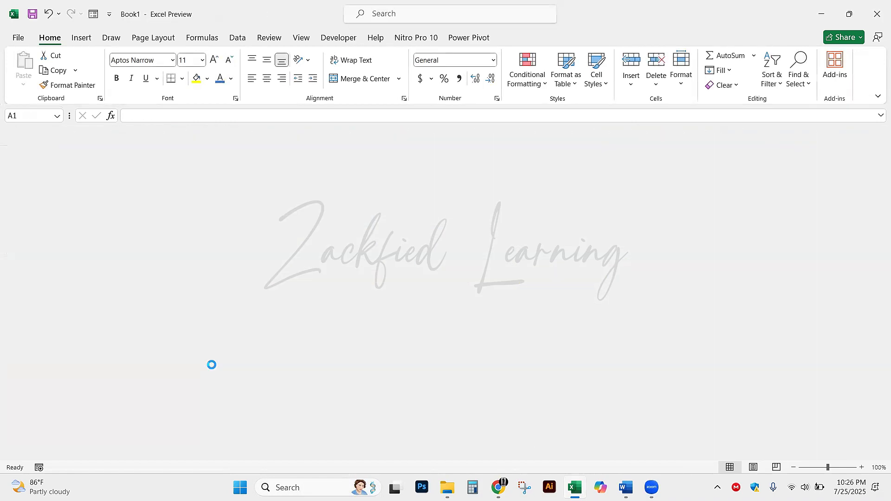
key(ctrl+w)
key(ctrl+b)
click(213, 365)
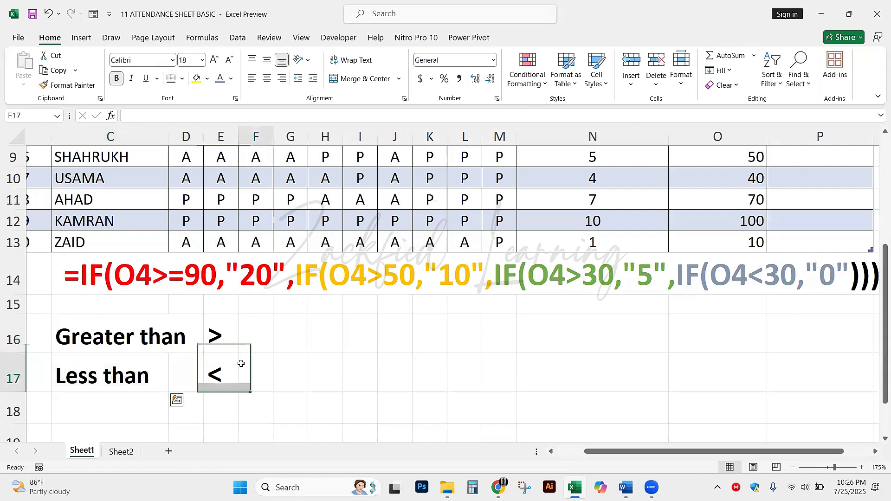
click(240, 362)
click(221, 360)
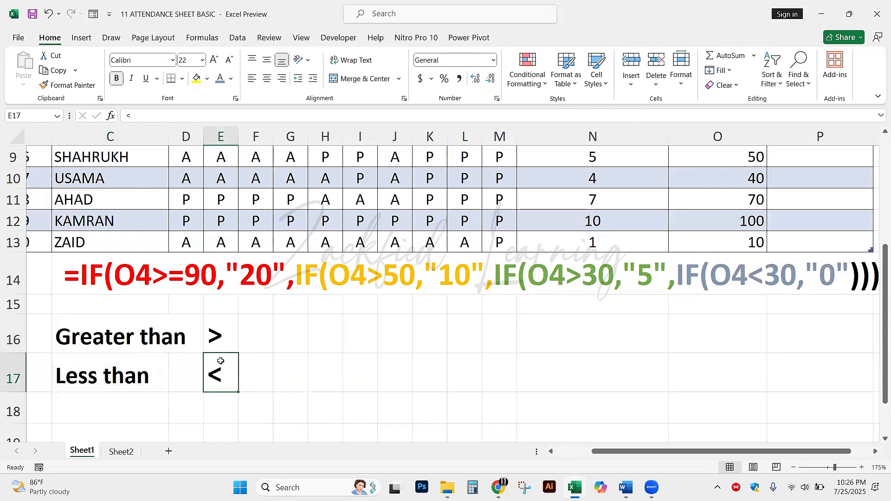
click(114, 330)
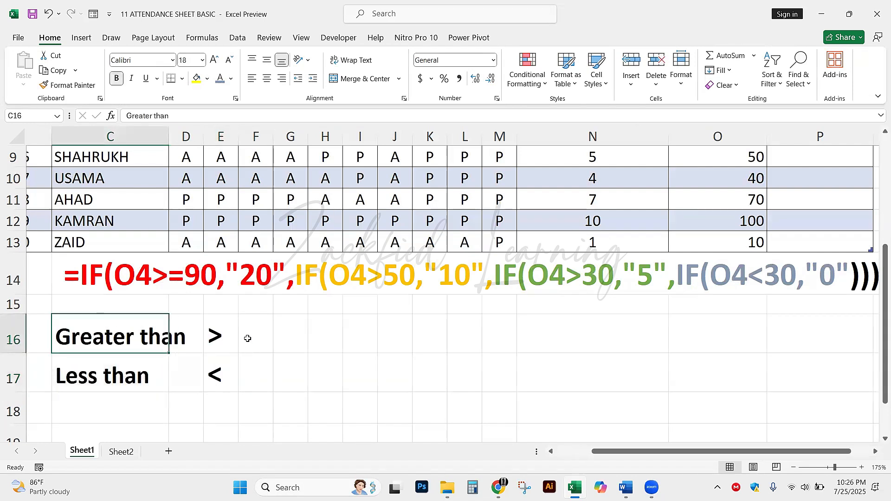
Merge and center F16:N16 and, as a separate block, F17:N17.
click(271, 339)
drag(270, 339, 543, 344)
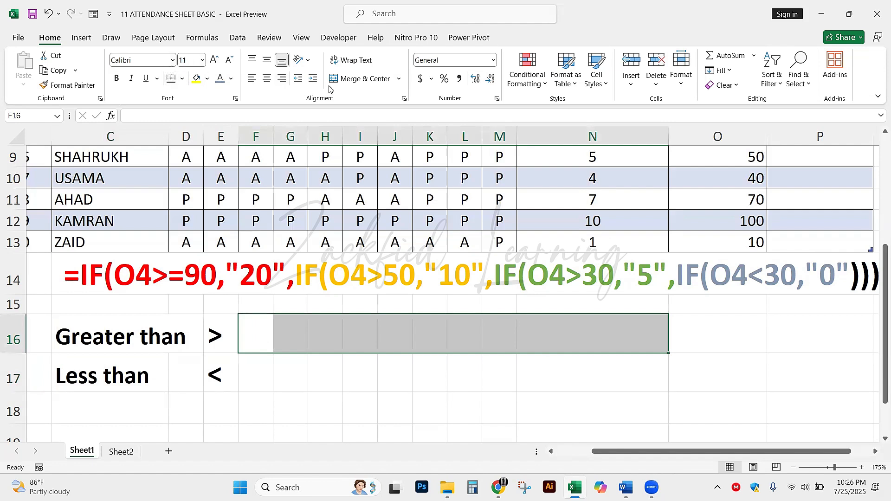
click(364, 79)
drag(259, 371, 636, 364)
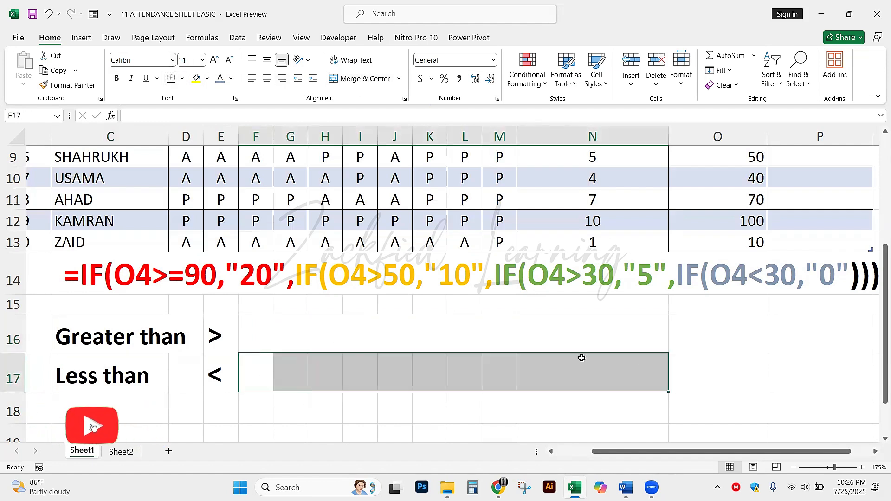
key(F4)
Enter "Value ko increase krtaa hai" in the merged cell F16 as the explanation of the > symbol.
click(295, 326)
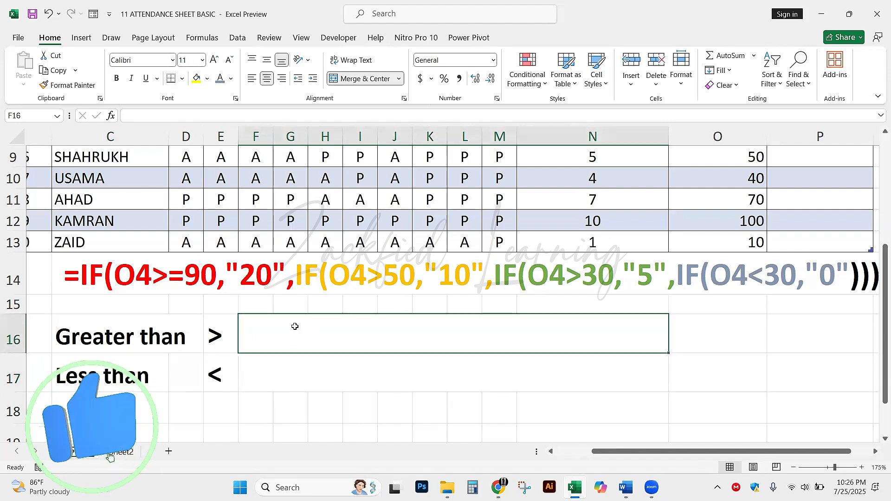
text(Value ko)
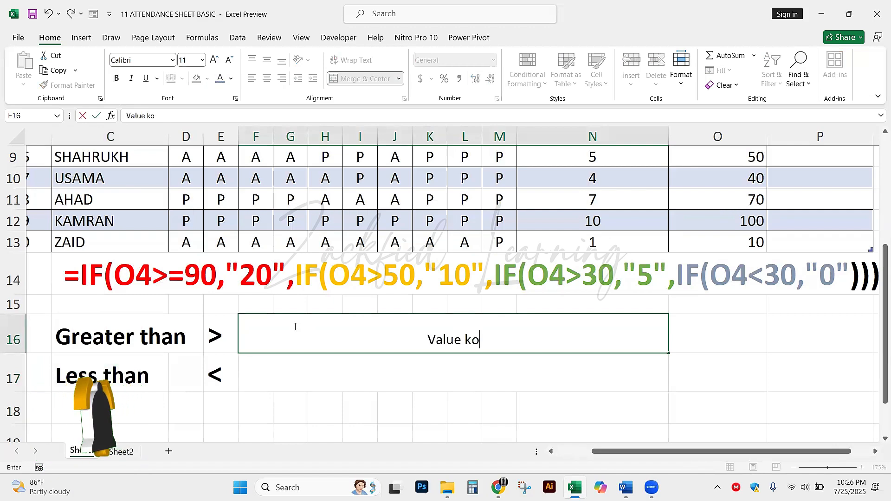
text( increase krtaa)
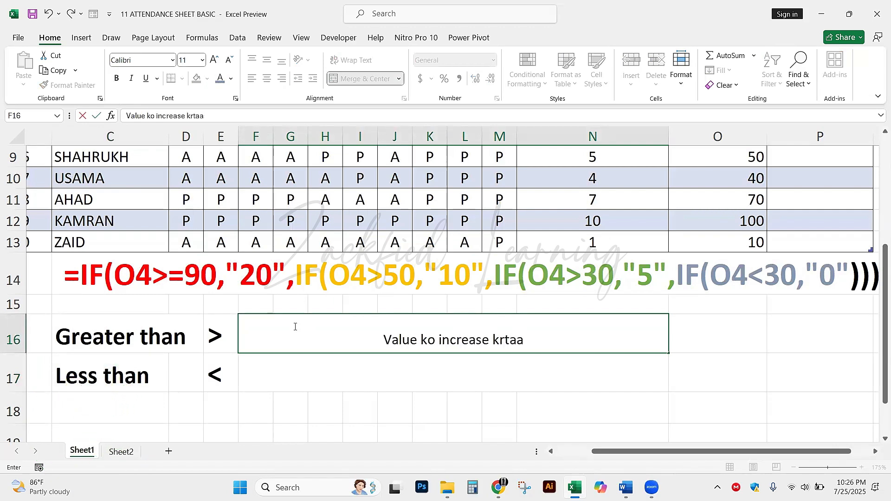
key(Return)
click(579, 326)
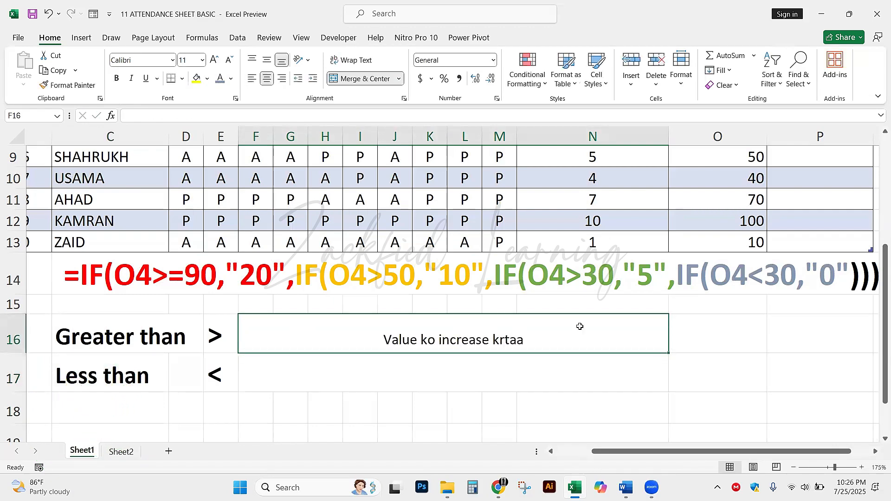
key(BackSpace)
key(Escape)
double_click(580, 327)
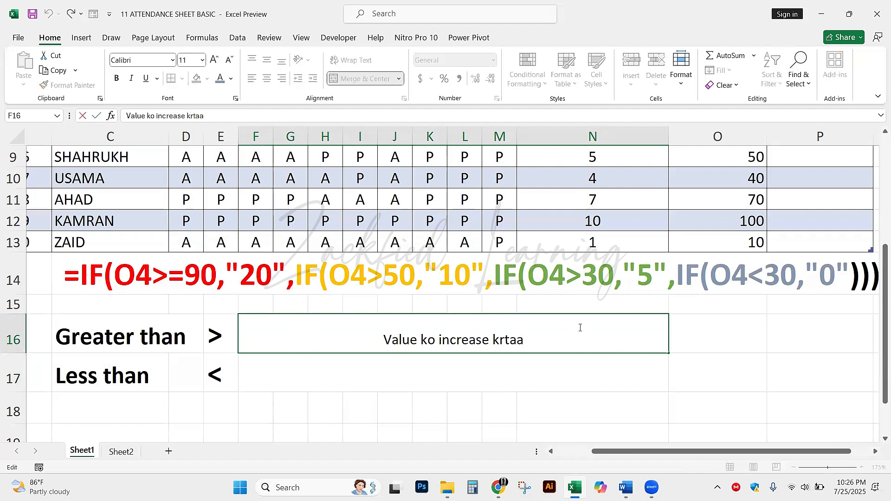
text(hai)
Fill F17 with the explanation from F16, reworded as "Value ko Decrease krtaa hai" with the word "Decrease" in bold.
click(457, 368)
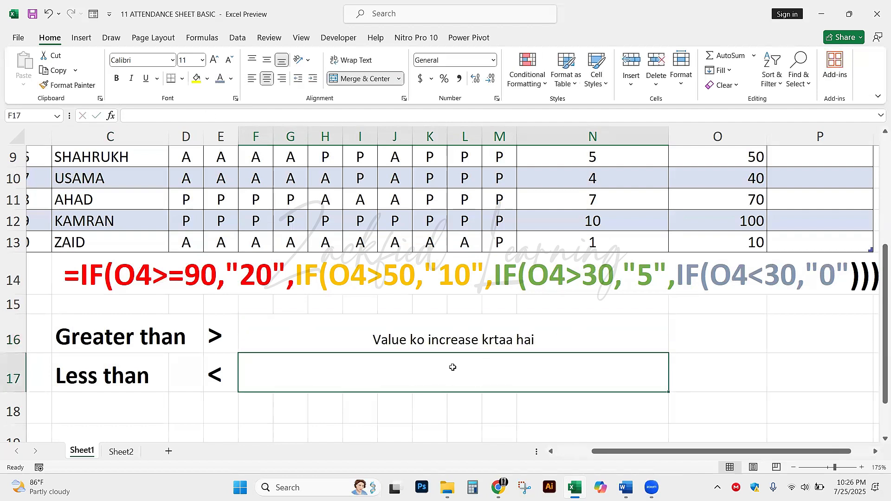
key(ctrl+d)
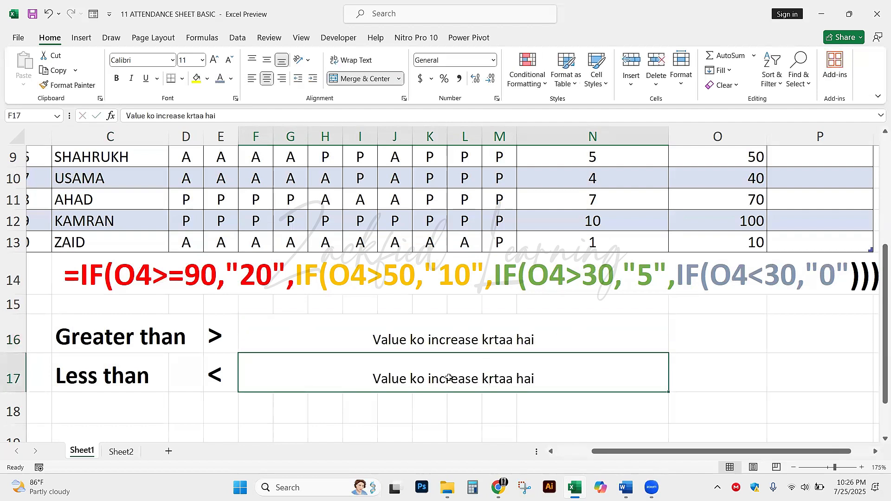
double_click(449, 378)
double_click(449, 377)
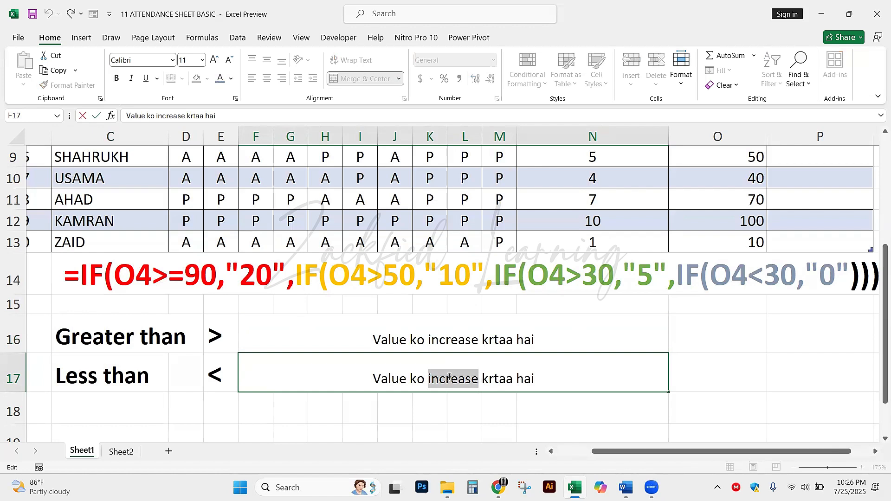
text(Decrease)
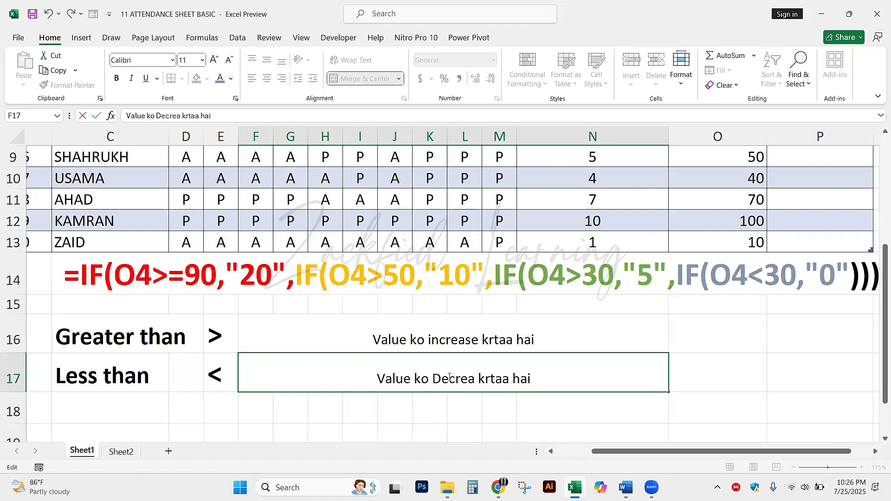
double_click(449, 377)
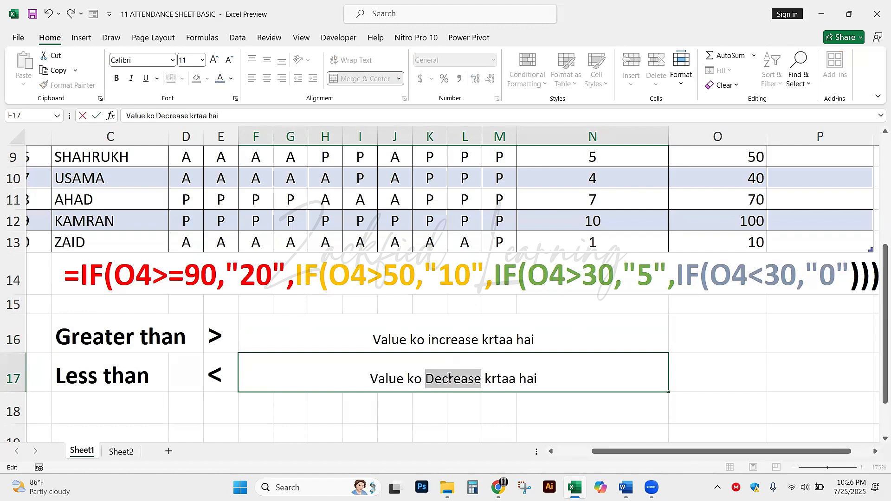
key(ctrl+b)
Capitalize the first letter of "increase" in the F16 explanation and make the word "Increase" bold.
click(437, 339)
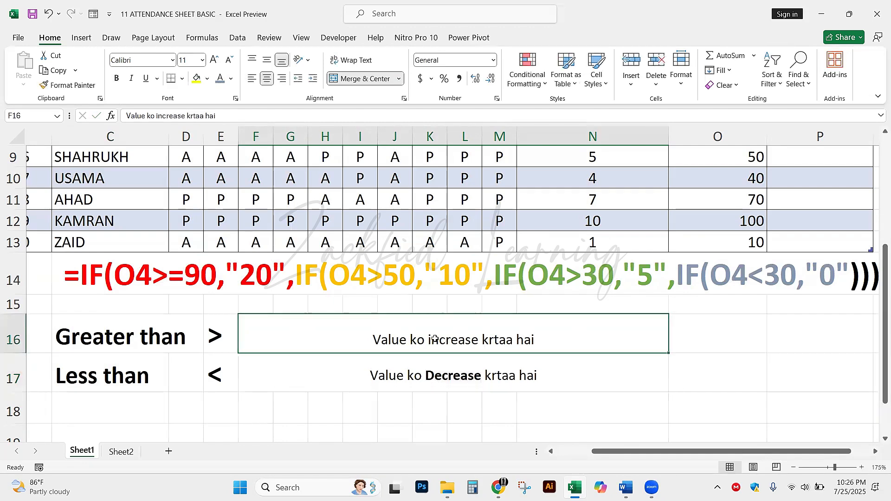
double_click(436, 339)
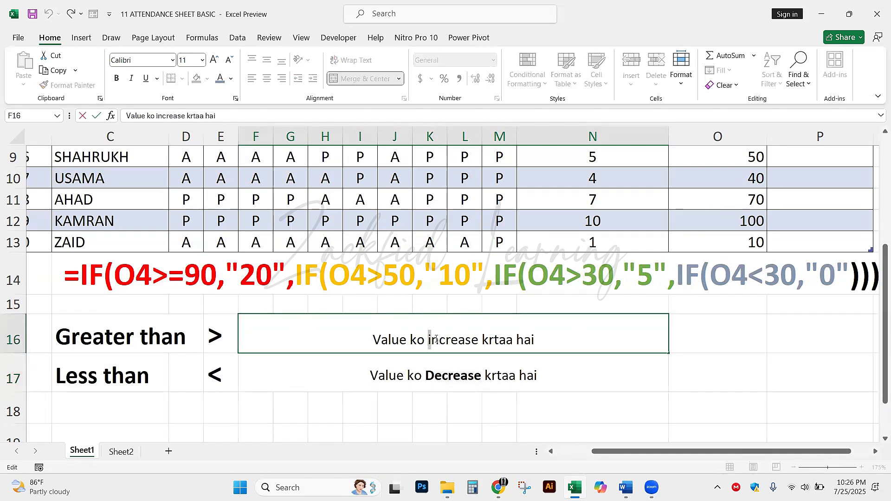
text(I)
double_click(437, 340)
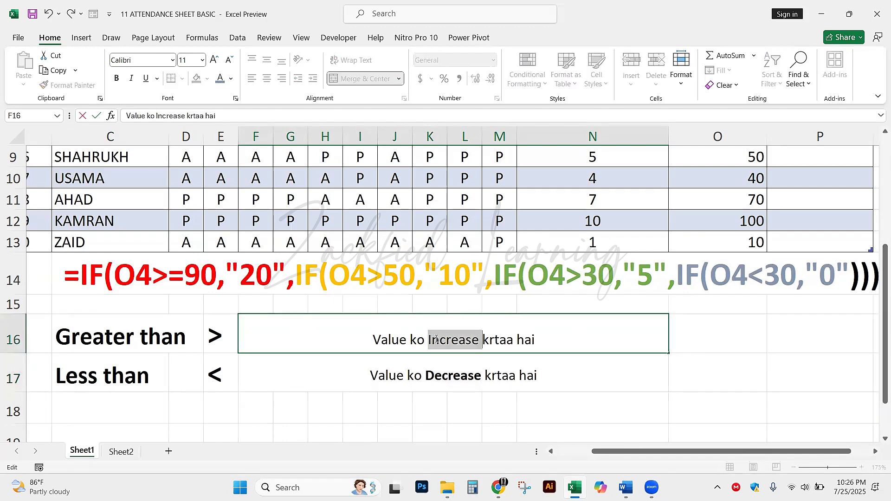
key(ctrl+b)
key(Return)
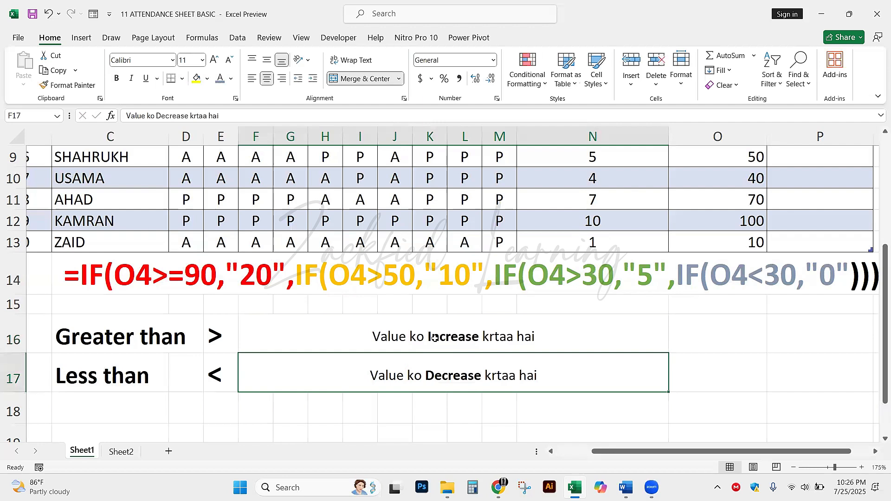
Left-align both explanations in the merged cells F16 and F17.
click(759, 370)
drag(459, 345, 461, 362)
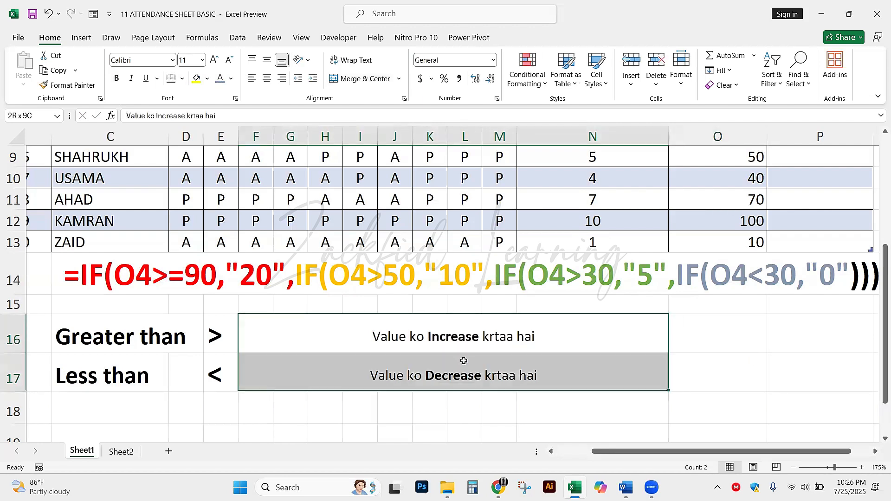
click(251, 78)
click(801, 408)
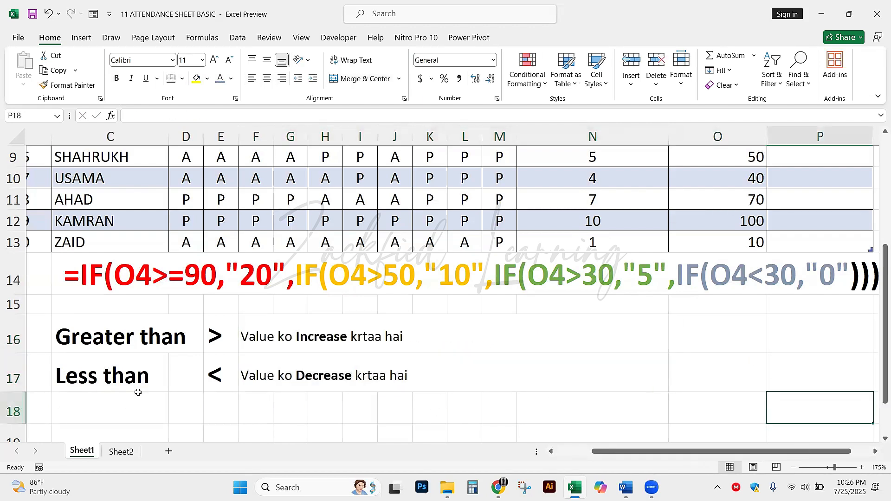
click(277, 343)
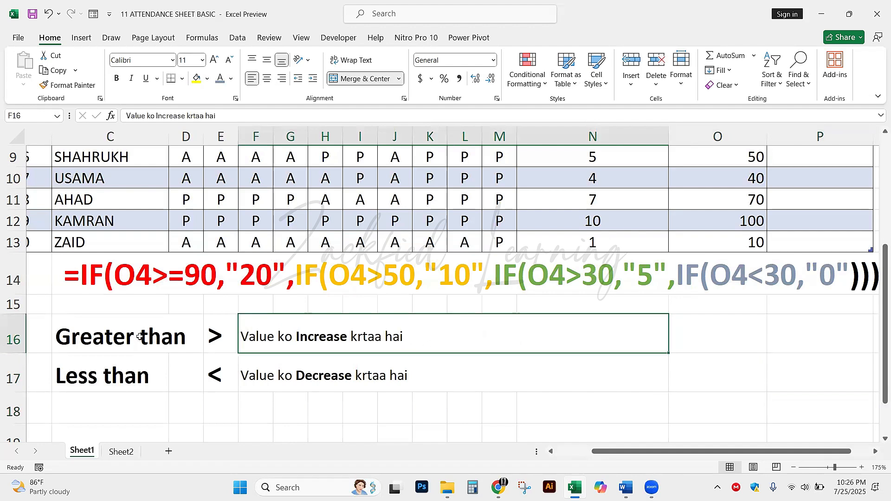
drag(139, 338, 219, 342)
click(246, 360)
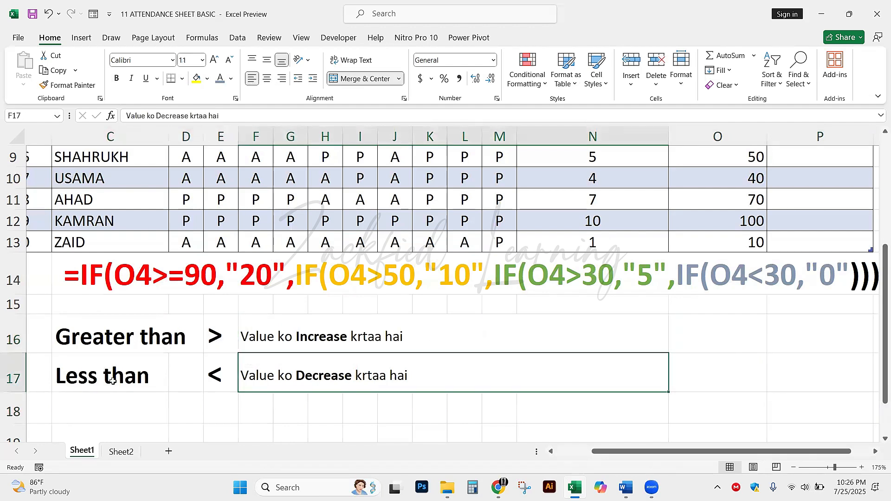
drag(137, 382, 220, 378)
click(325, 383)
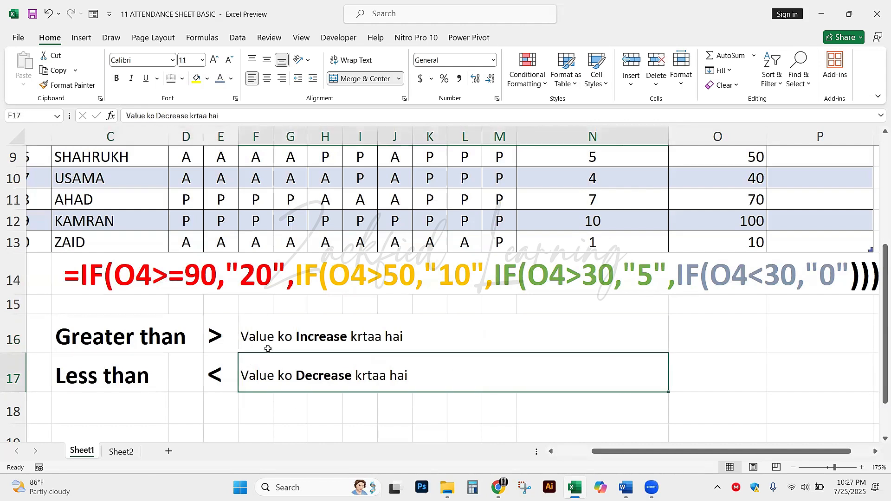
Append "(Barhaataa haii)" to the end of the greater-than explanation in F16.
double_click(305, 340)
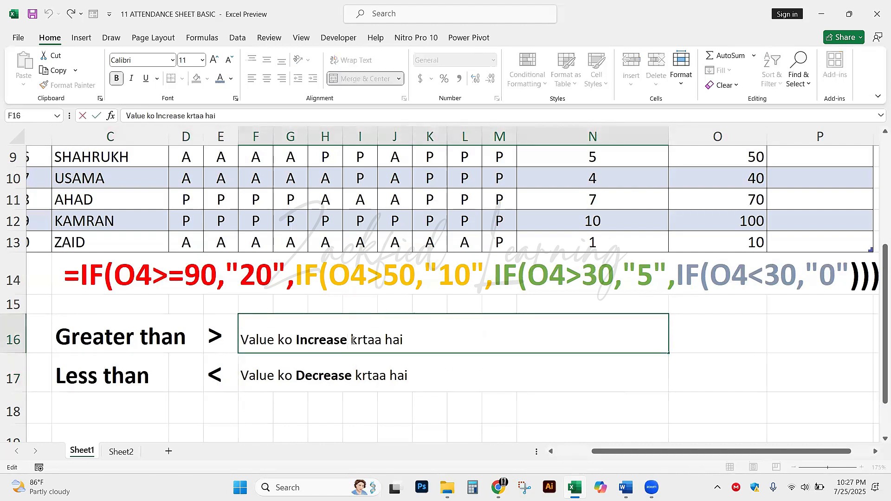
click(420, 340)
text((Barha)
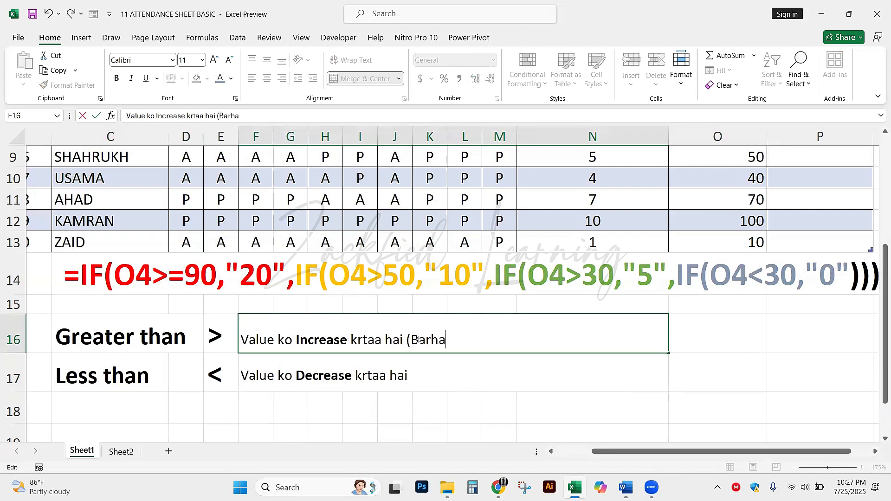
text(ataa haii)
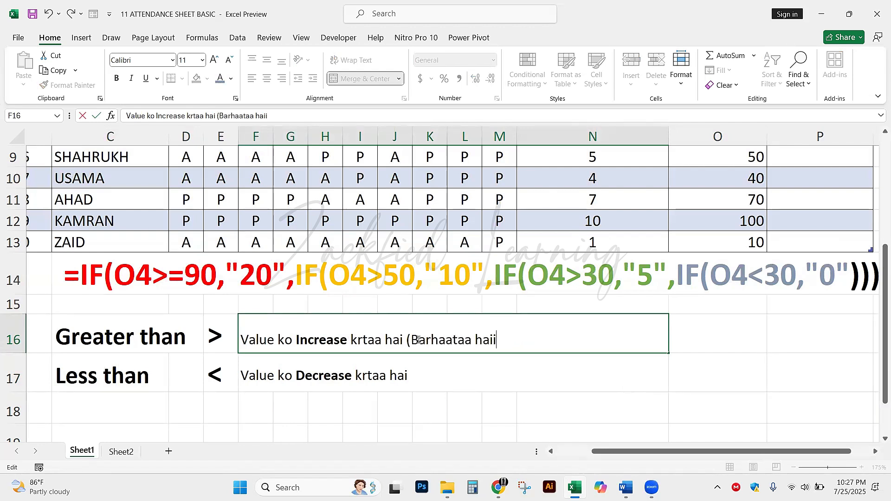
text())
key(Return)
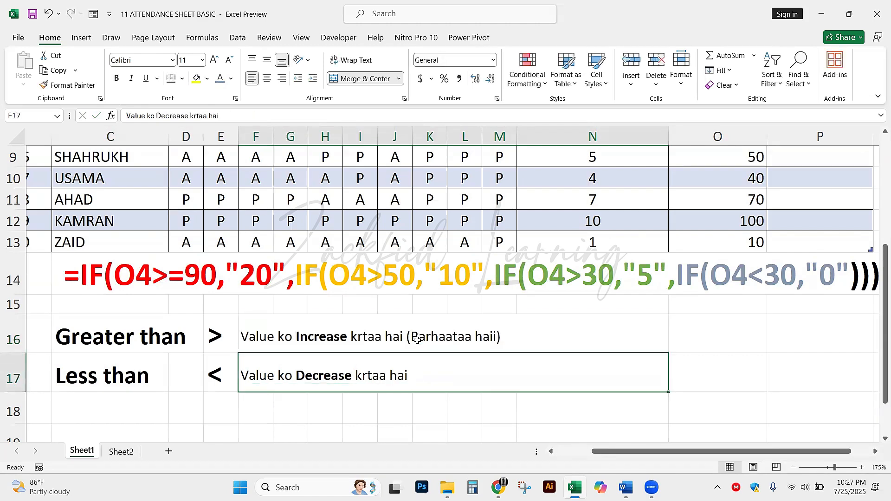
Append "(Kam karta haii)" to the end of the less-than explanation in F17.
double_click(527, 391)
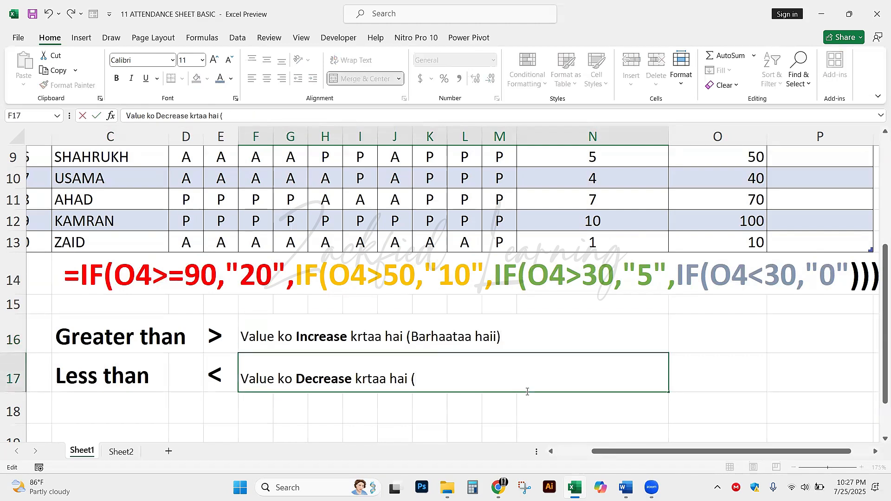
text((Kam k)
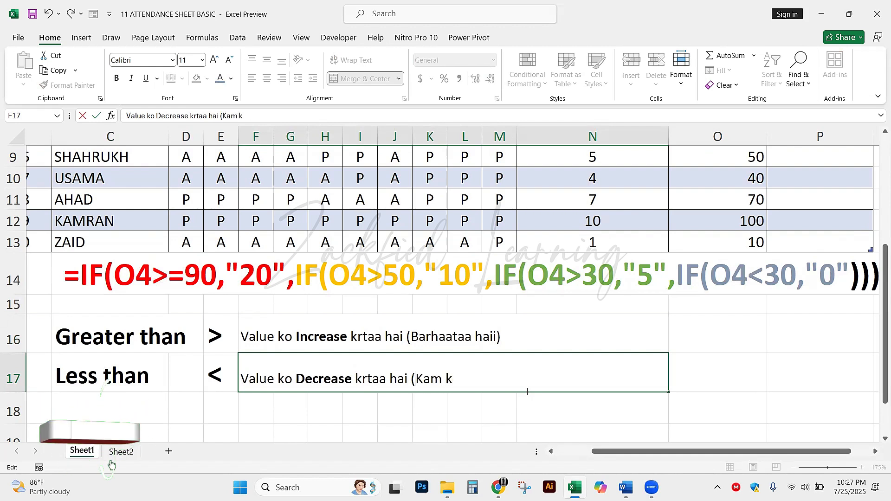
text(arta haii))
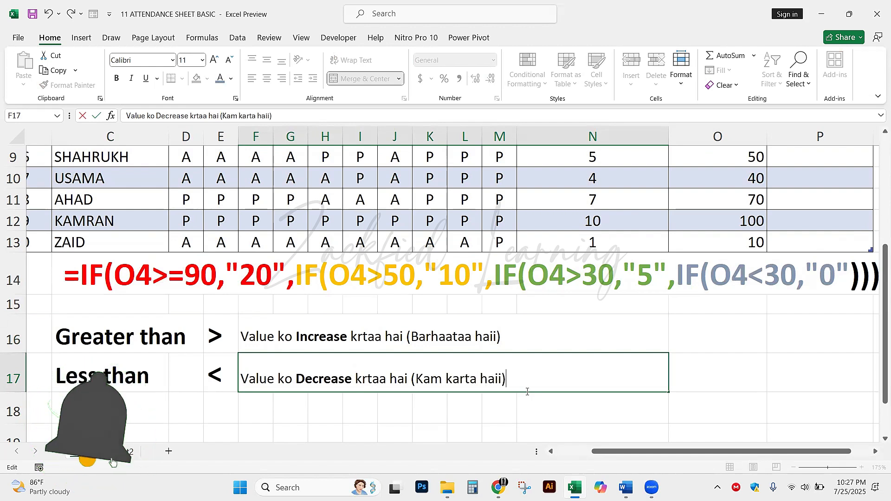
key(Return)
click(491, 374)
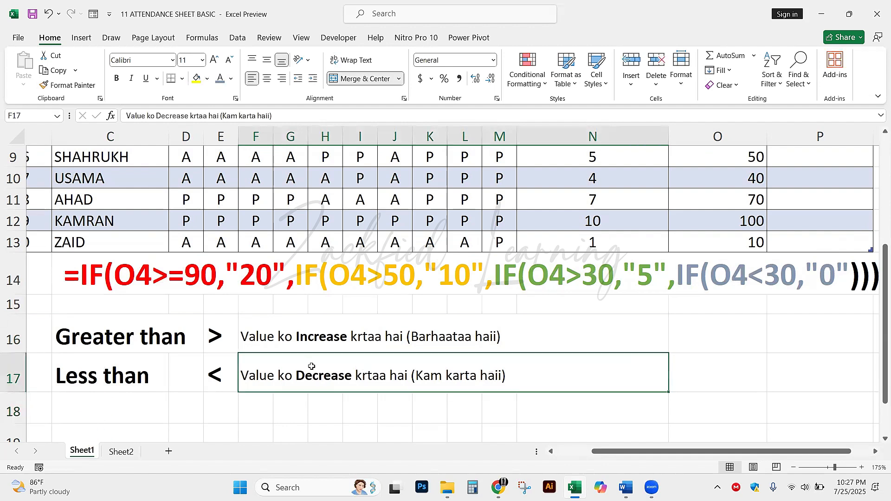
click(495, 409)
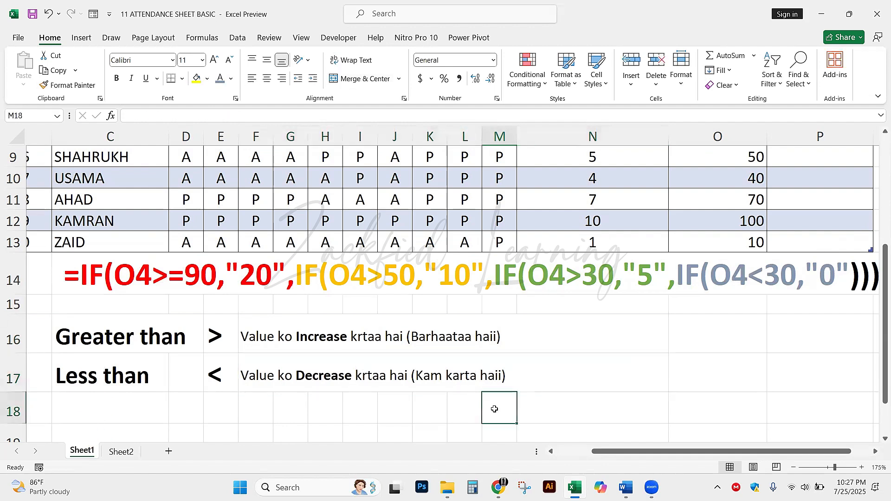
Mark each > and < operator in the row 14 formula with a red annotation arrow, relating them to the explanations in F16 and F17.
click(159, 277)
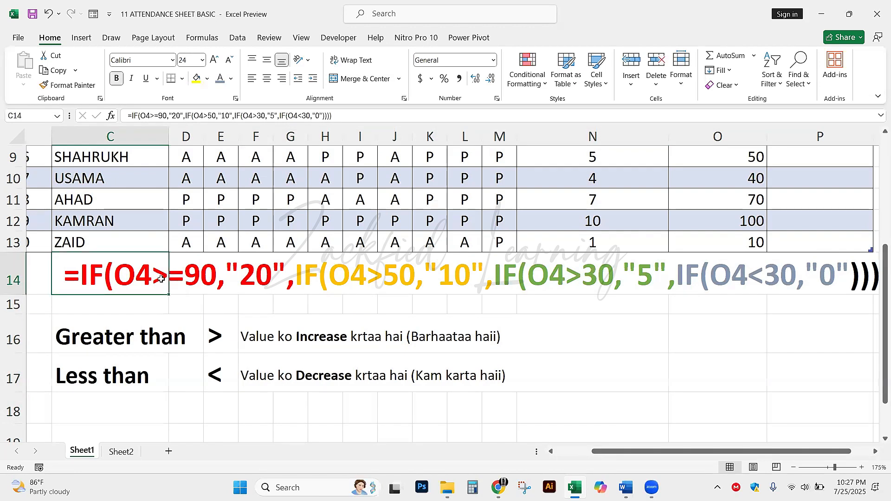
click(300, 336)
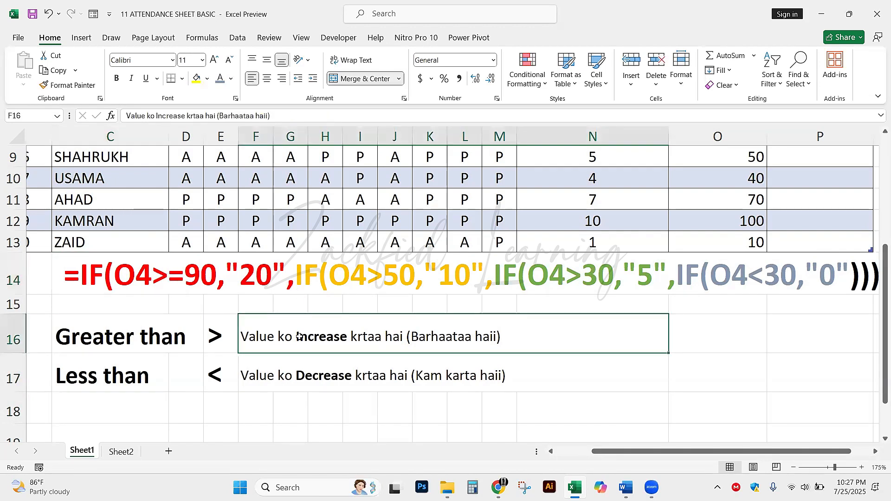
click(282, 372)
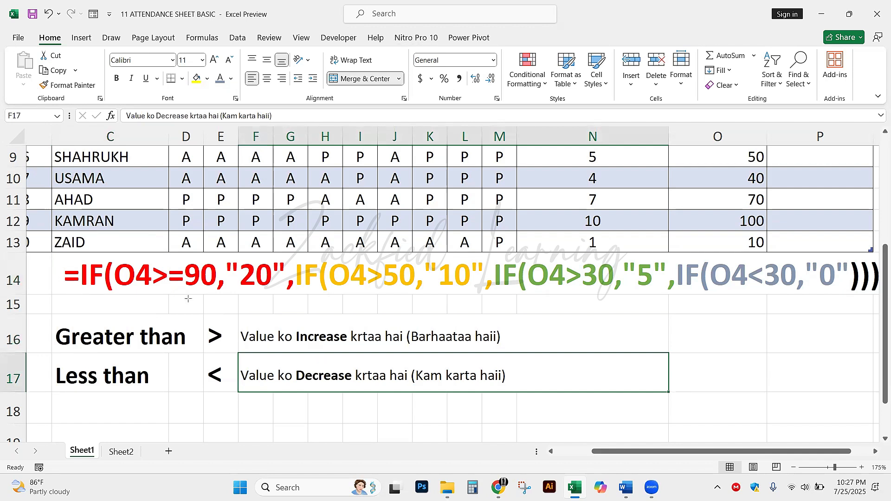
drag(158, 321, 157, 287)
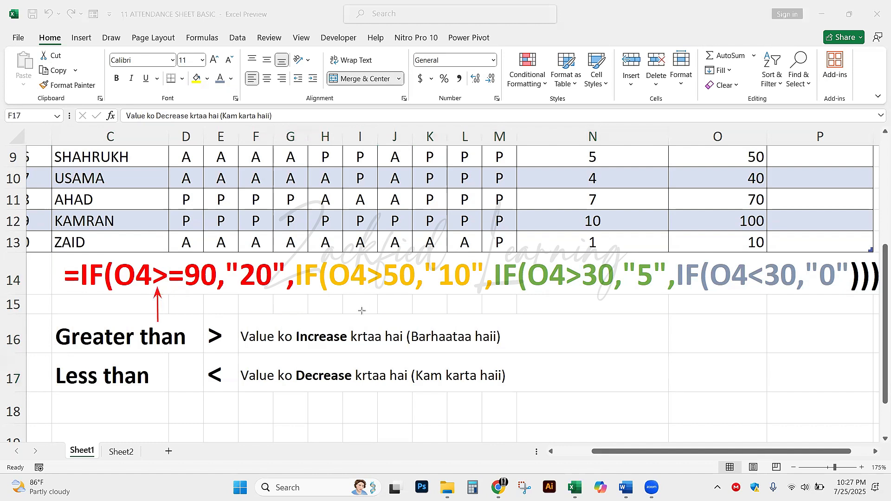
drag(370, 312, 370, 288)
drag(574, 330, 573, 288)
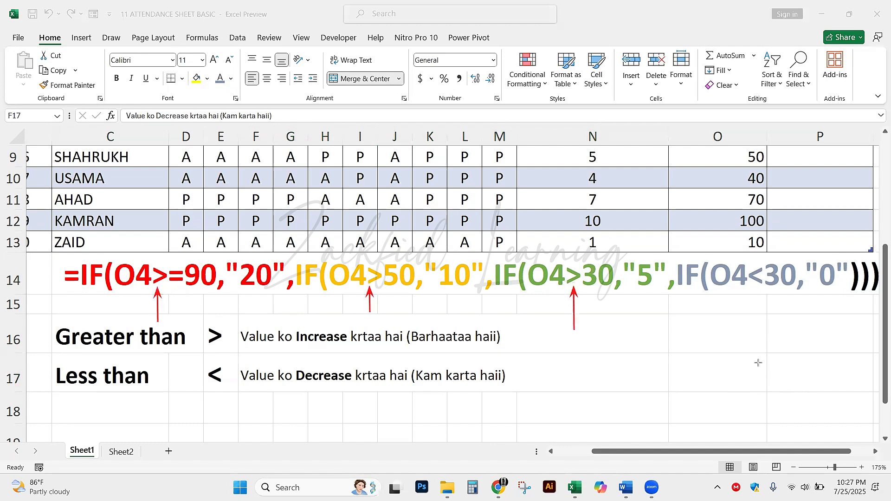
drag(758, 362, 757, 288)
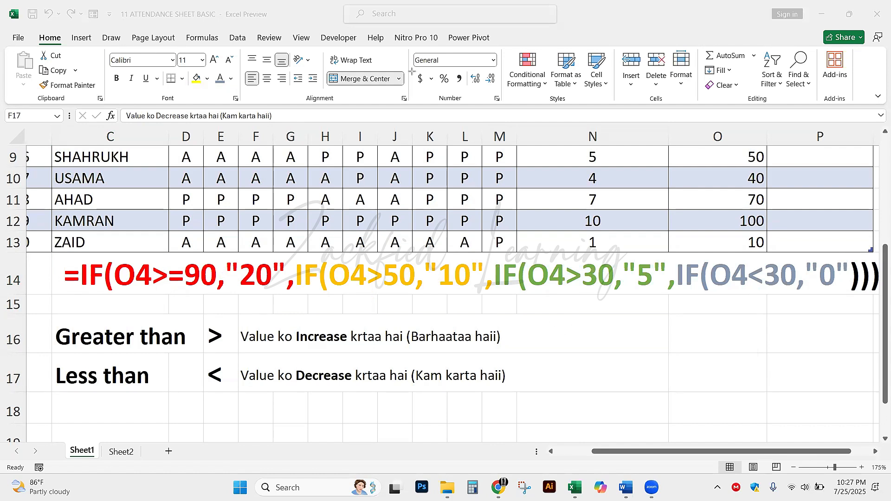
click(538, 358)
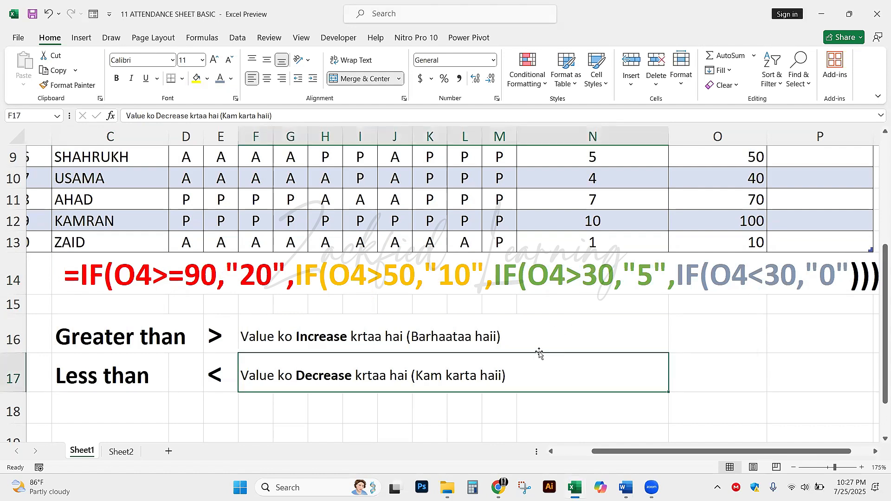
click(550, 338)
scroll(570, 355, down, 1)
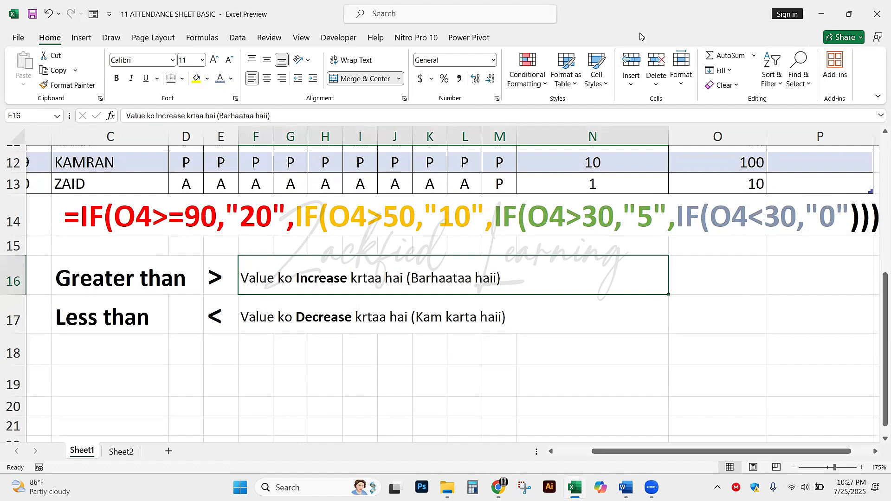
mouse_move(177, 263)
mouse_down()
mouse_move(176, 228)
mouse_move(852, 238)
mouse_up()
key(ctrl+z)
key(ctrl+z)
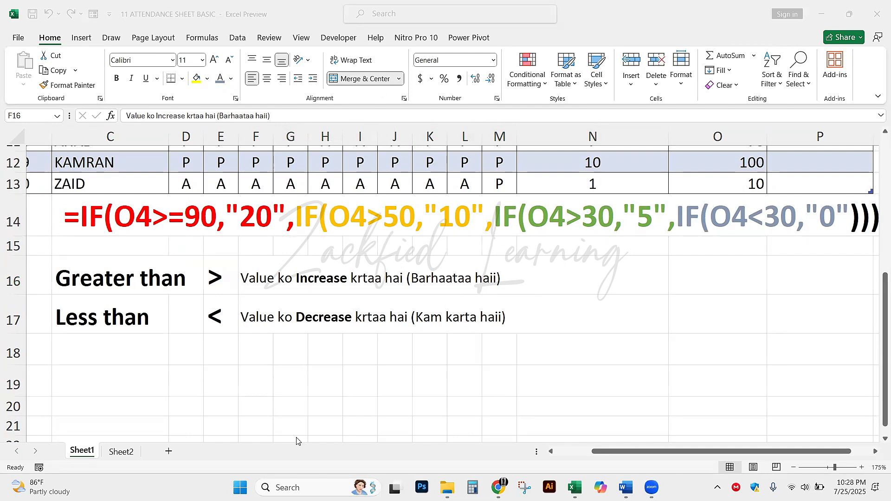
Add a third "Greater than" label in C18 by copying the label from C16.
click(274, 387)
click(118, 357)
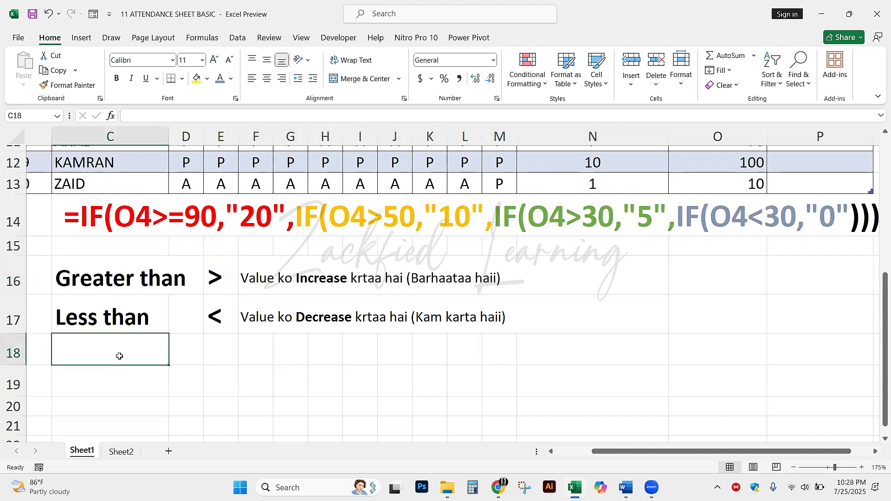
key(ctrl+d)
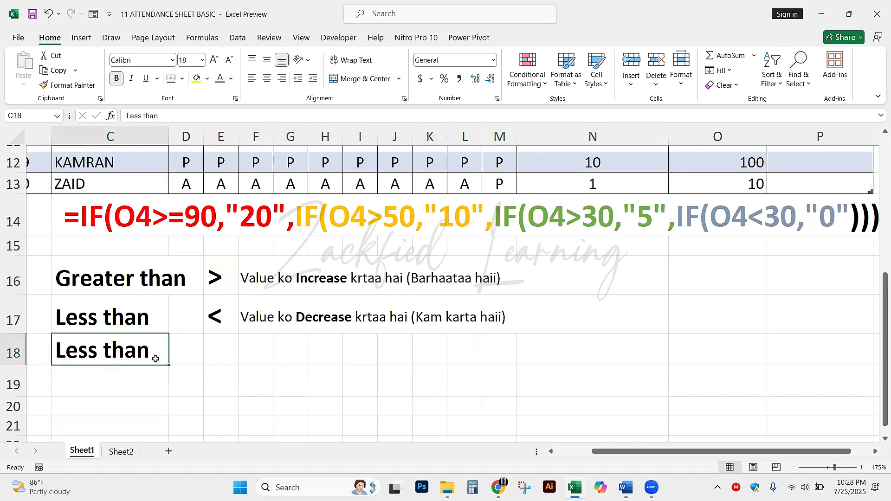
key(Up)
key(Up)
key(ctrl+c)
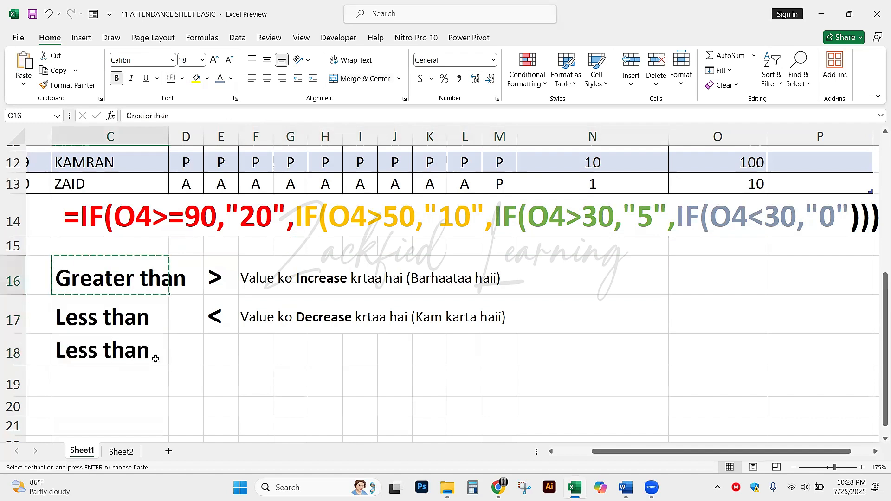
key(Down)
key(Down)
key(ctrl+v)
key(Escape)
key(Right)
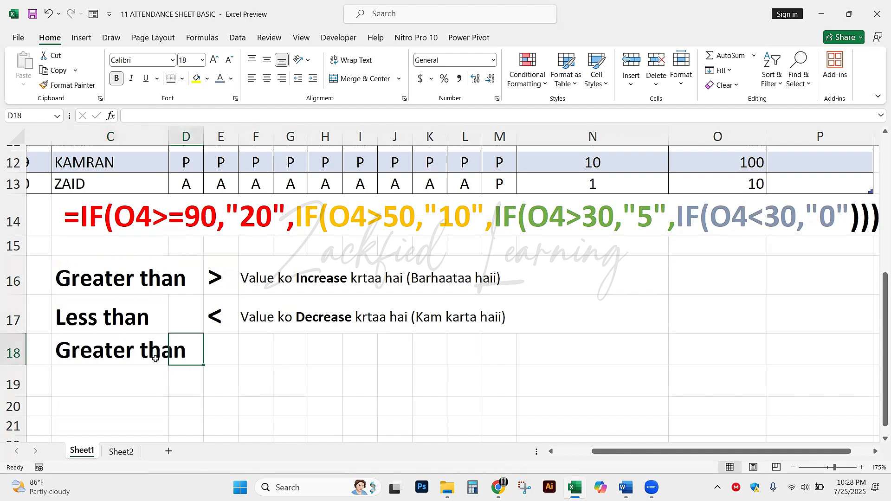
Enter ">=" in E18 with the formatting of the symbol above, and fill the row 17 explanation down into F18:M18.
key(Right)
text(>)
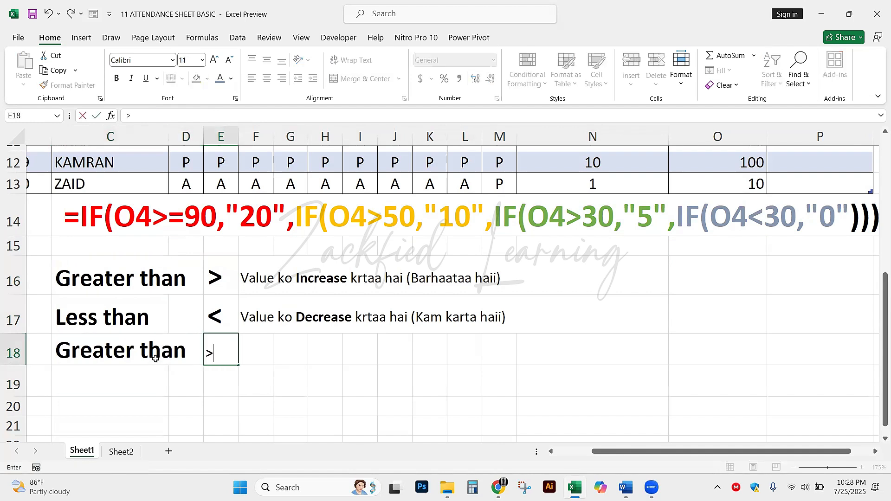
key(BackSpace)
key(Escape)
key(ctrl+d)
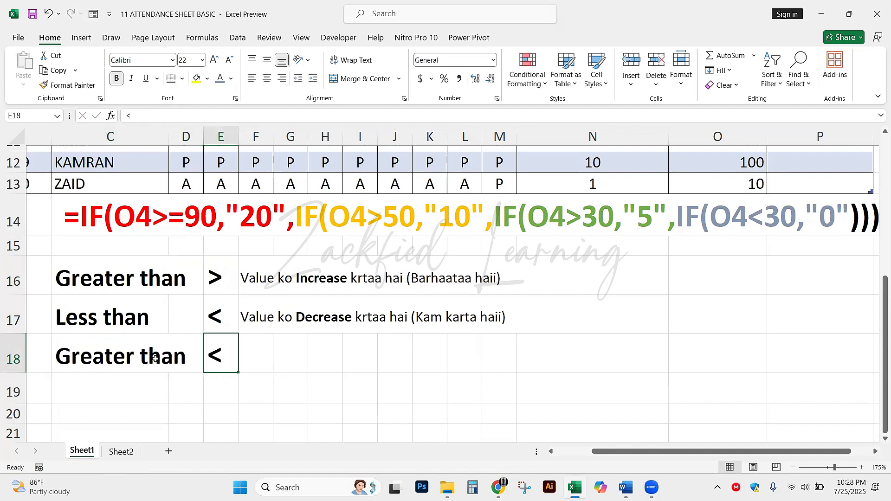
text(>=)
key(Return)
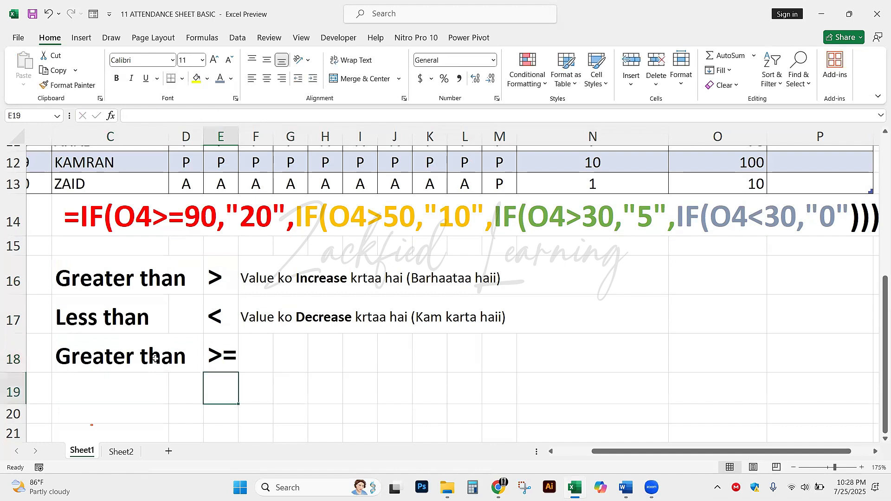
drag(255, 353, 502, 344)
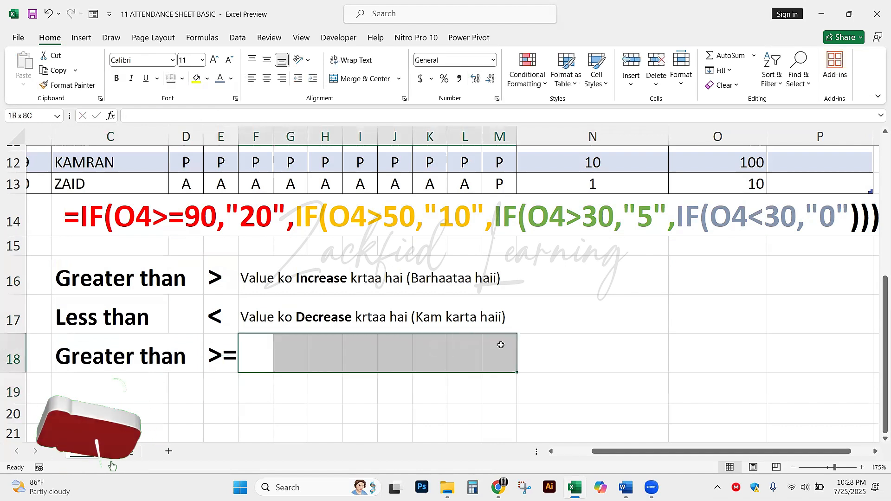
key(ctrl+d)
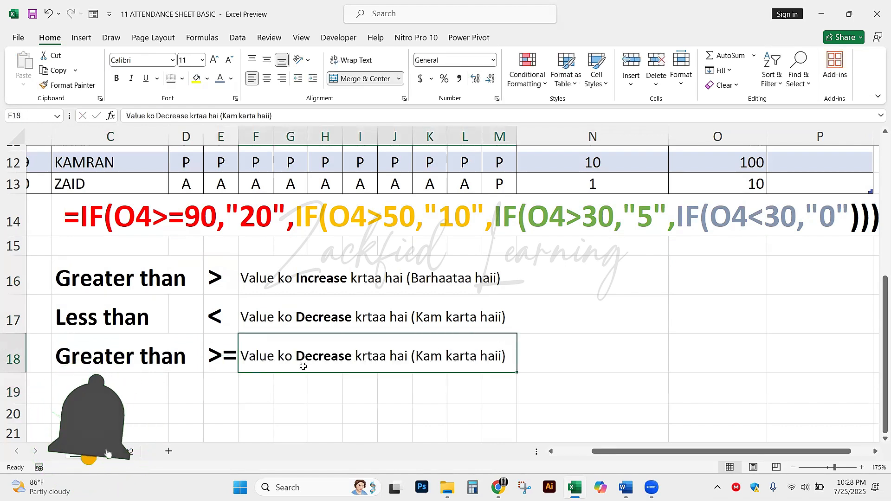
double_click(314, 356)
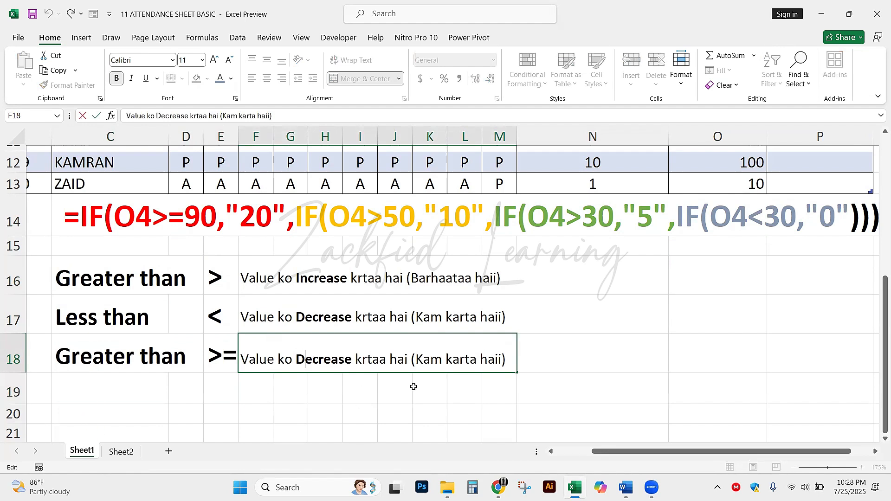
key(ctrl+b)
key(Left)
key(shift+Left)
key(shift+Left)
key(shift+Left)
key(shift+Left)
key(shift+Left)
key(shift+Left)
key(shift+Left)
key(shift+Left)
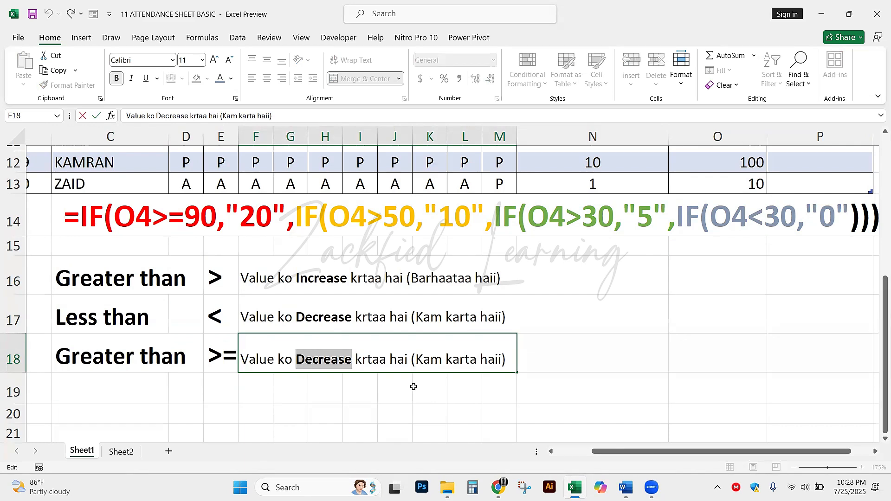
text(INc)
key(BackSpace)
key(BackSpace)
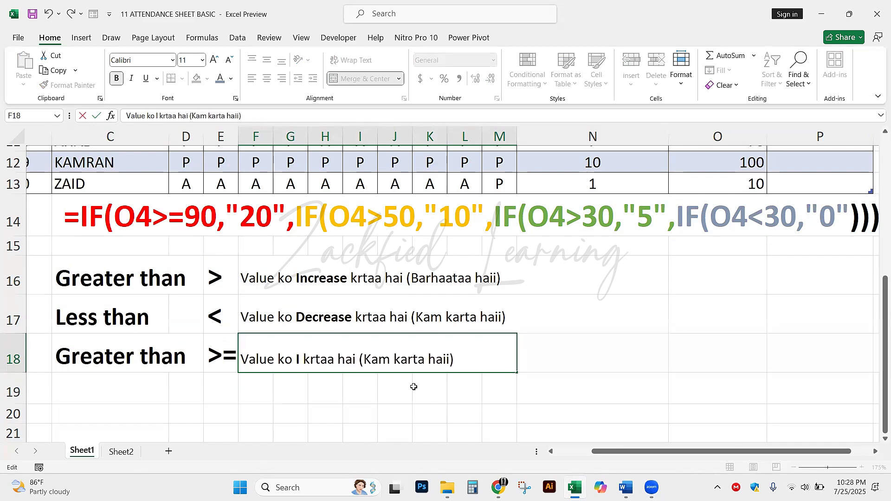
text(ncrase karni)
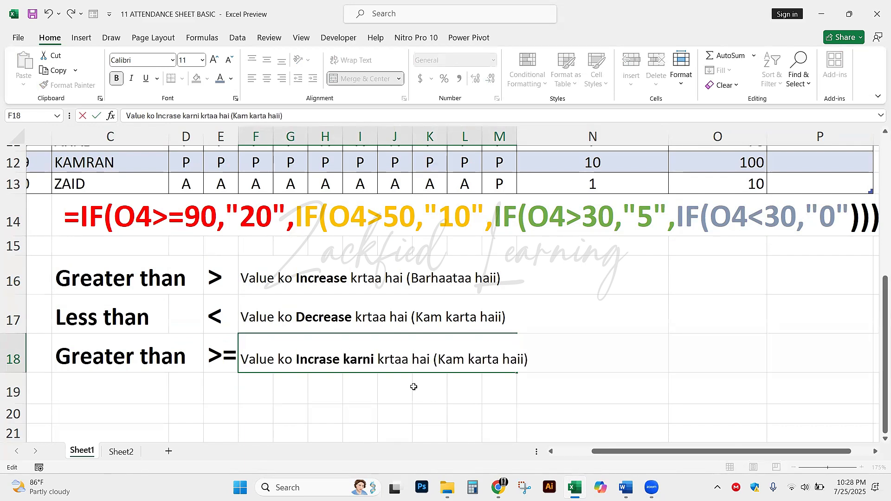
key(Escape)
scroll(414, 387, down, 3)
scroll(431, 401, up, 5)
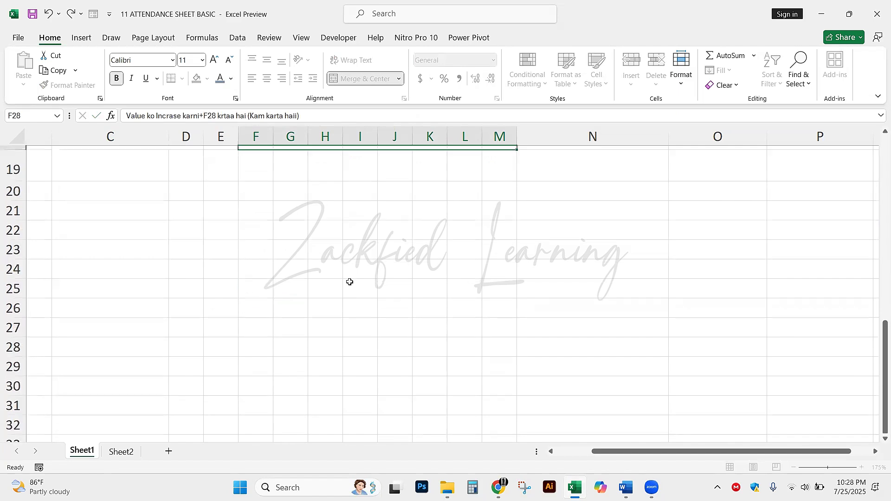
scroll(348, 324, down, 1)
double_click(344, 400)
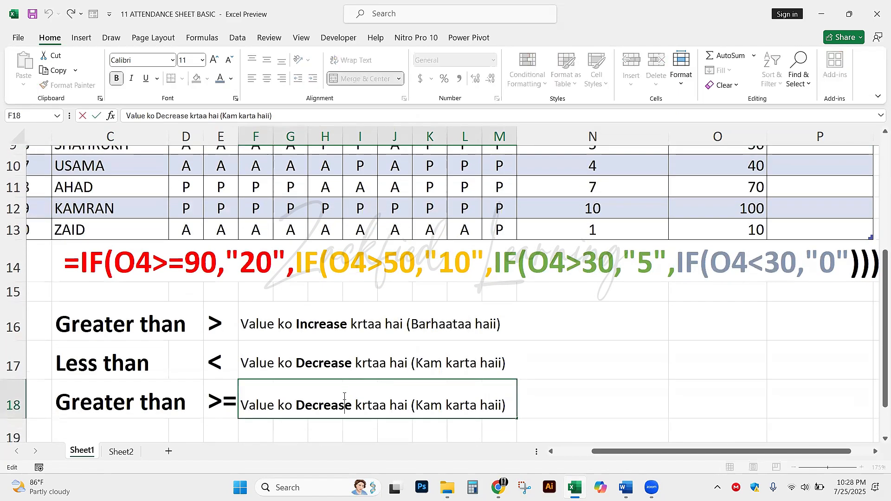
drag(298, 397, 508, 405)
text(INc)
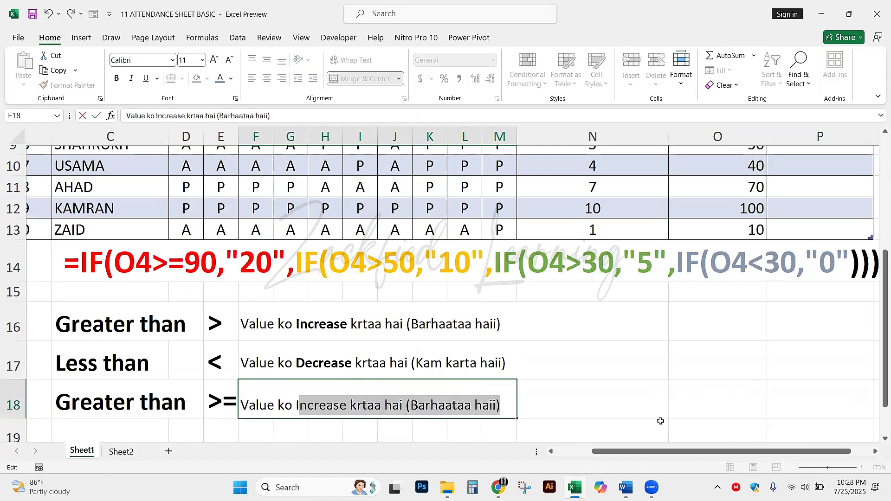
text(rease )
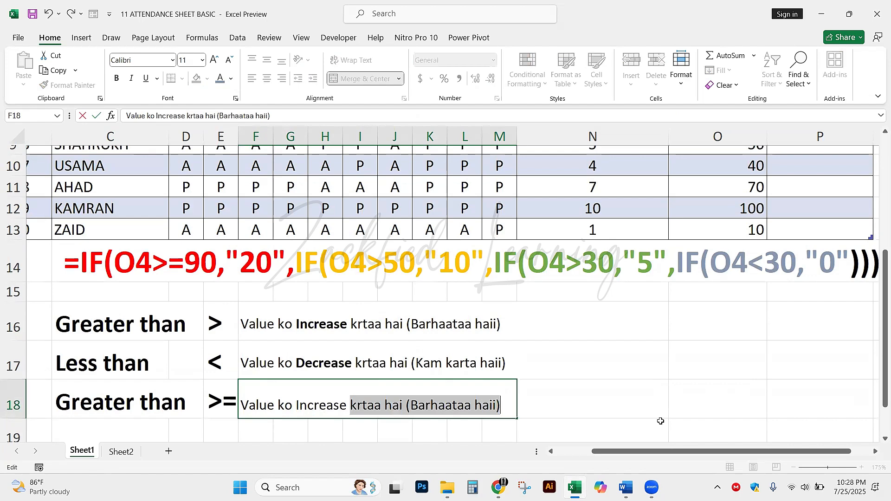
text(karni)
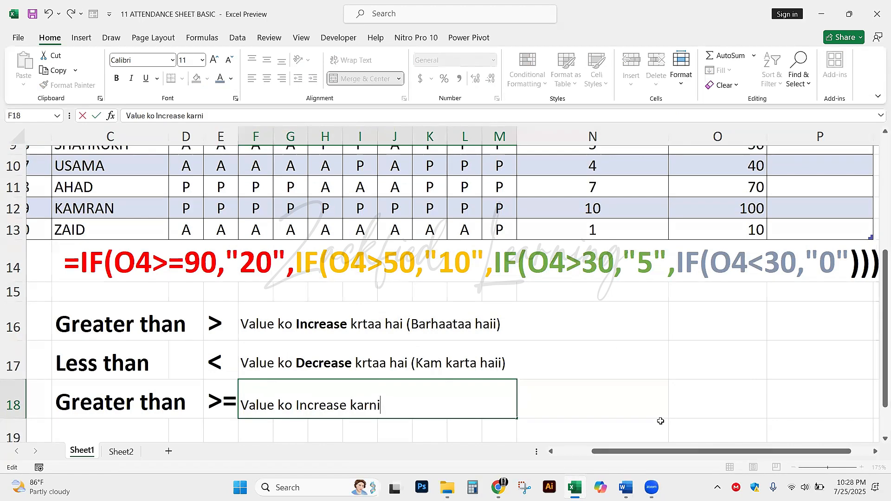
text( ho a)
key(BackSpace)
text(ya )
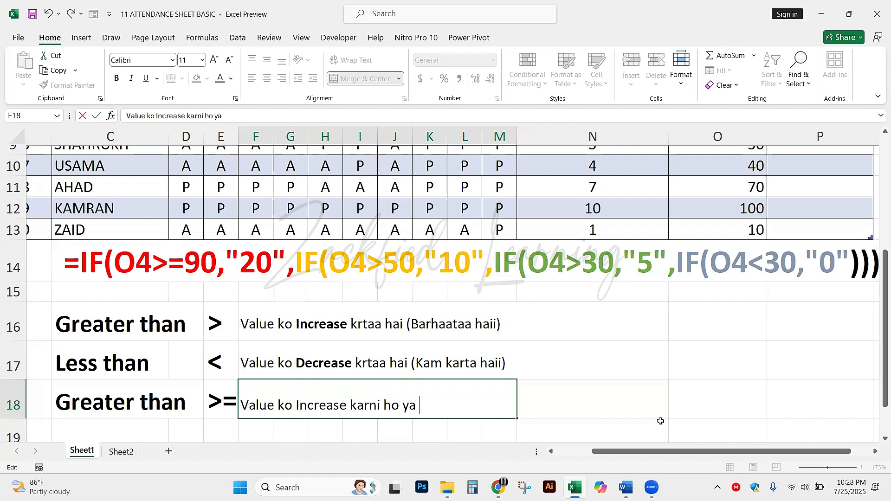
text(barabar value)
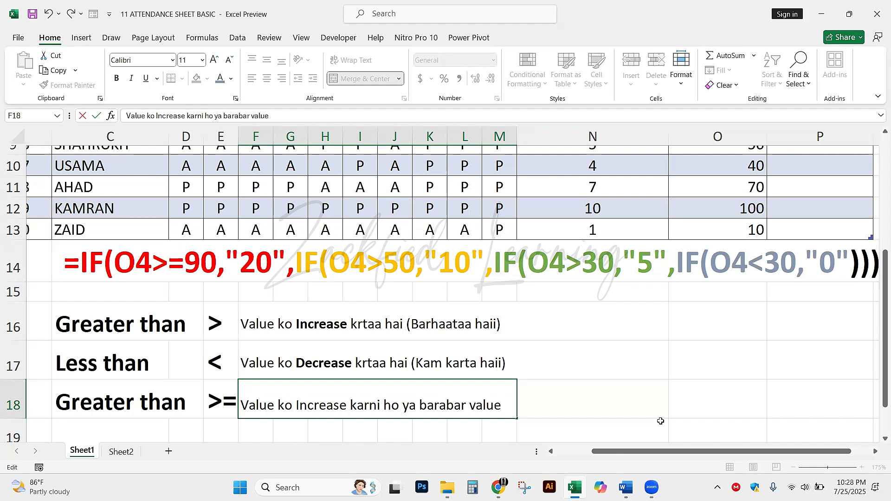
double_click(332, 407)
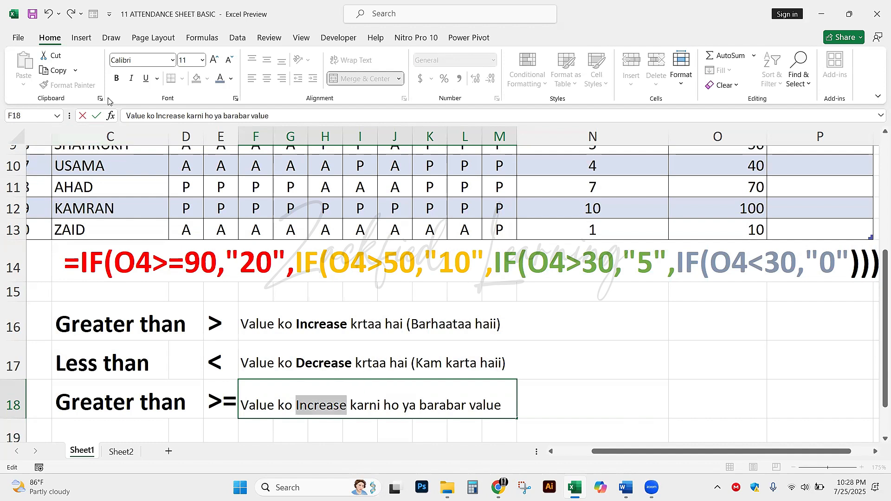
key(ctrl+b)
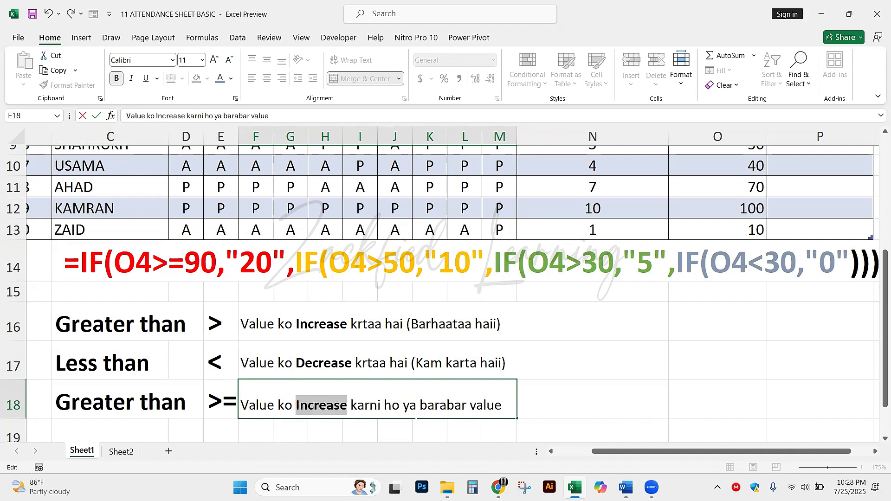
double_click(431, 405)
key(ctrl+b)
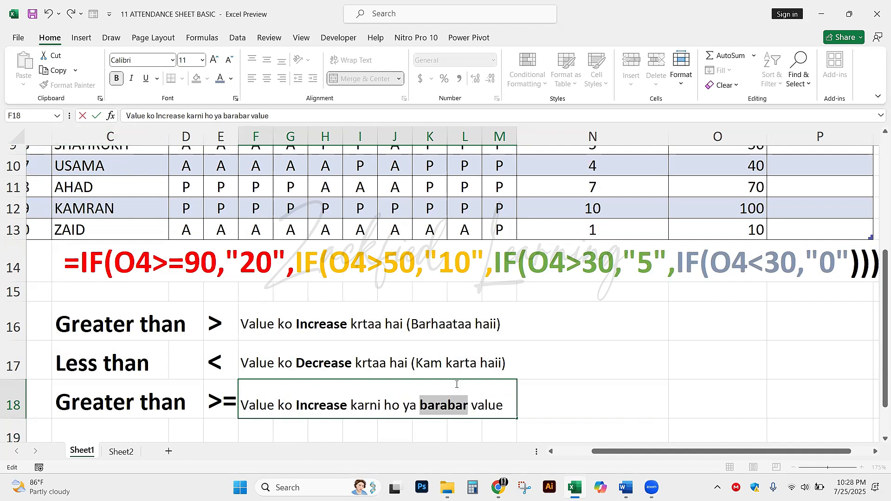
key(Escape)
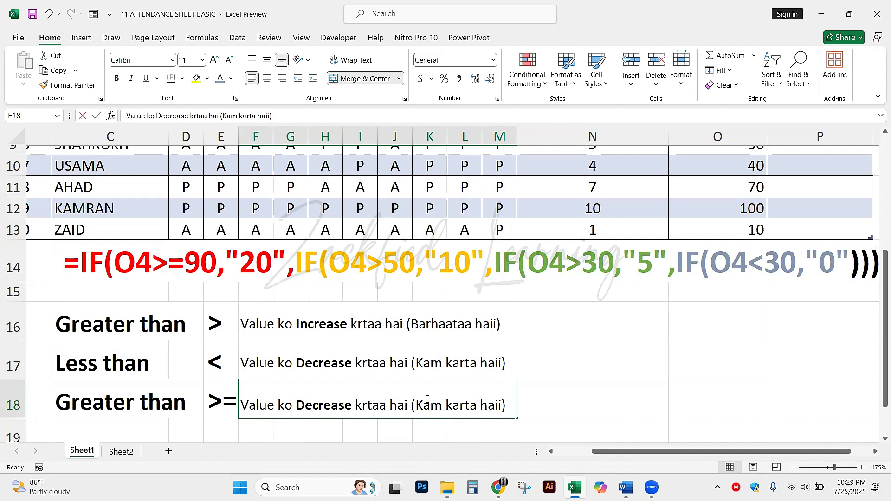
Rewrite the F18 explanation as "Value ko Increase karni ho ya phr Barabar ho", keeping "Increase" in bold.
double_click(431, 402)
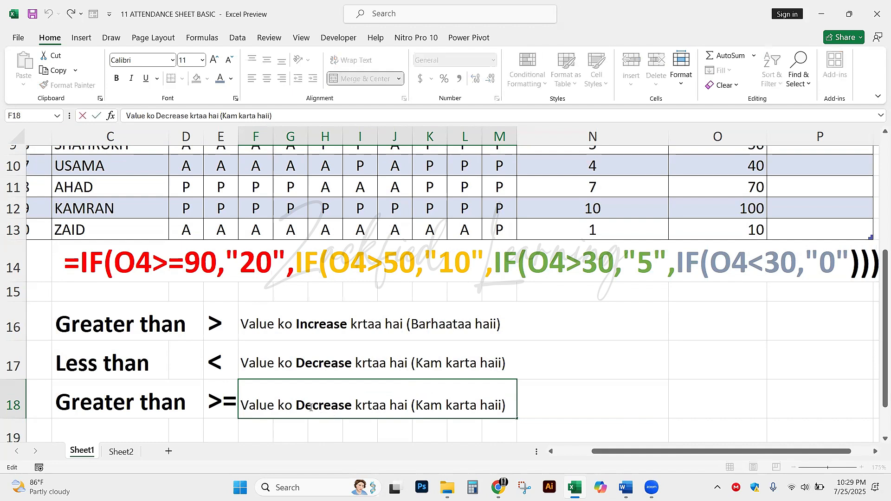
double_click(349, 405)
text(Increase)
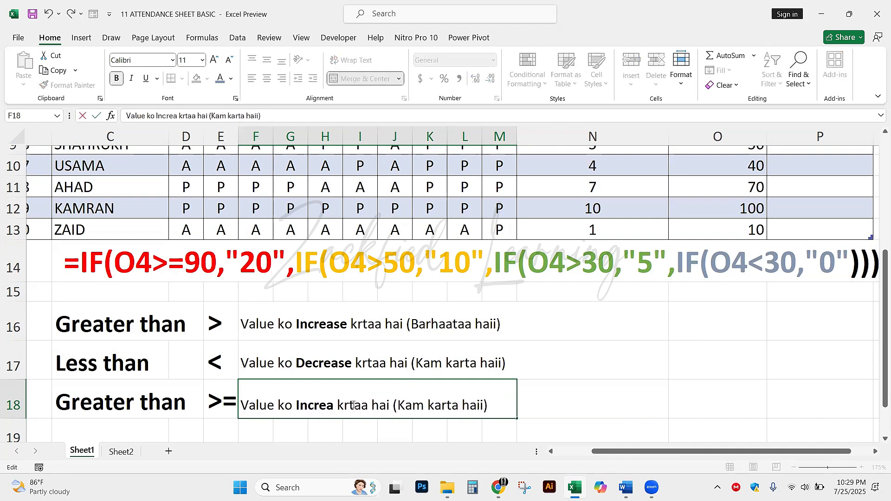
key(ctrl+Right)
key(ctrl+shift+Right)
key(ctrl+shift+Right)
key(ctrl+shift+Right)
key(ctrl+shift+Right)
key(ctrl+shift+Right)
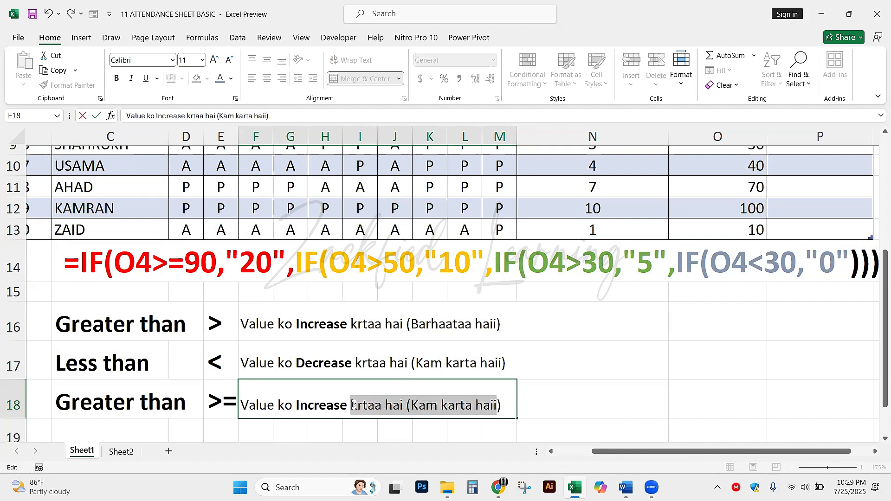
text(karni ho)
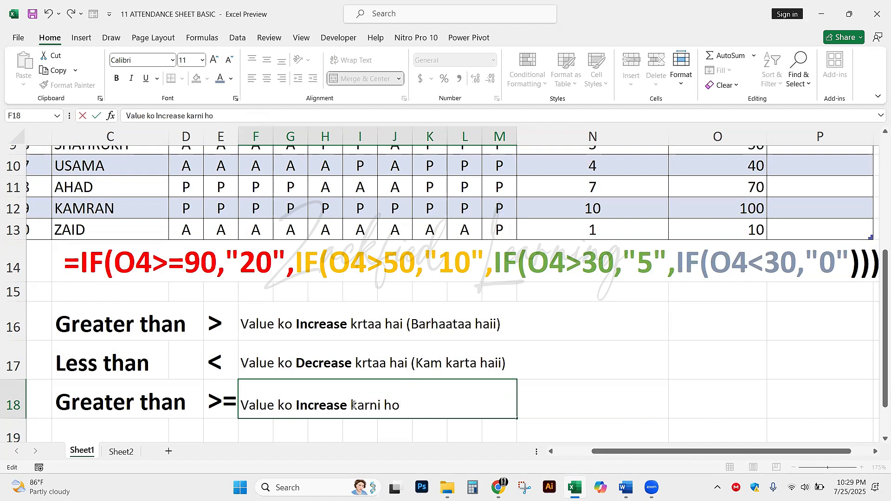
text( ya phr Barabar)
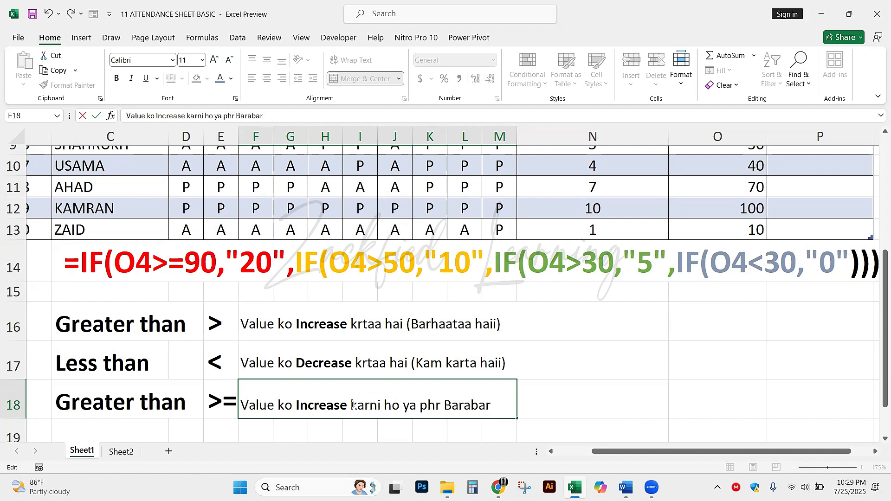
text( ho)
key(Return)
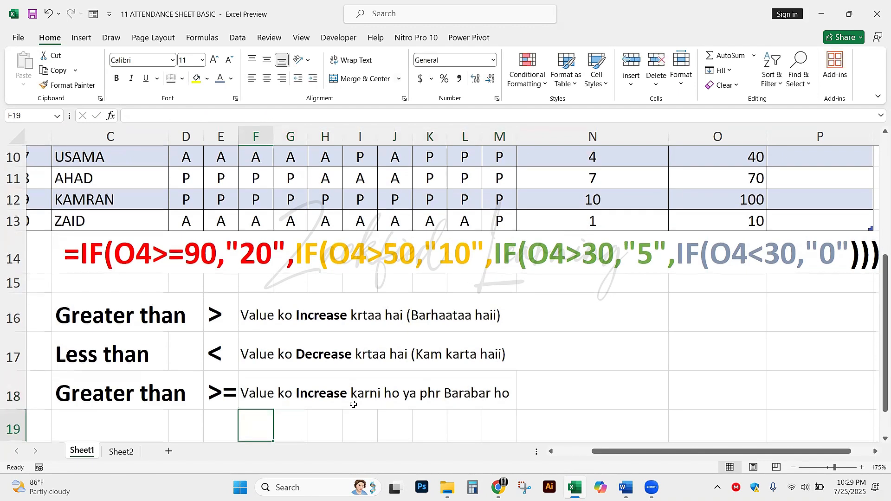
Make the word "Barabar" bold in the F18 explanation.
double_click(471, 392)
double_click(470, 389)
key(ctrl+b)
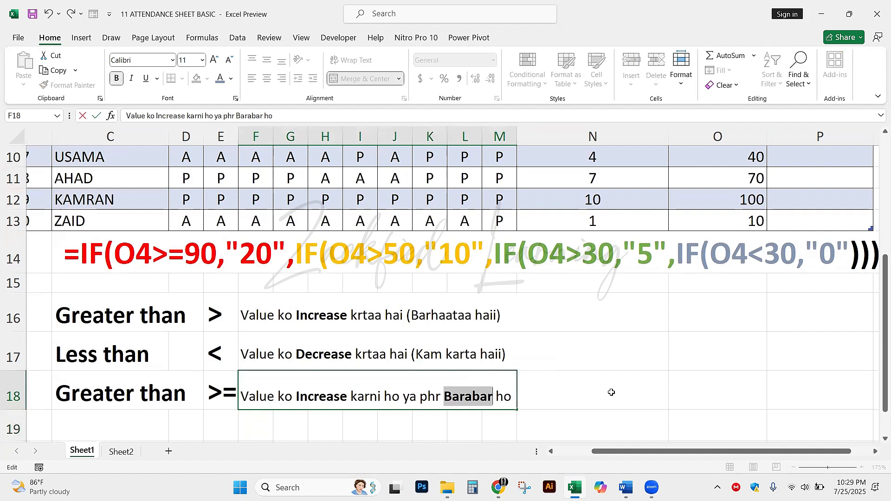
click(611, 392)
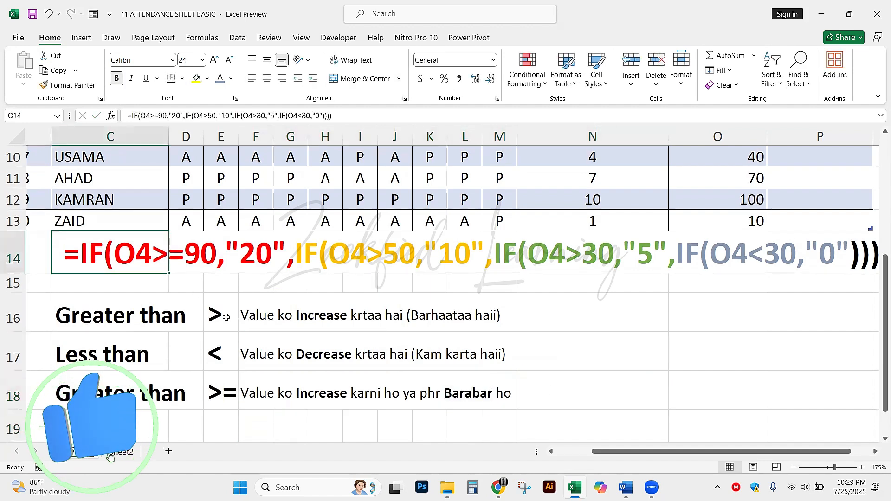
Review the symbol explanations by selecting the > row, the < row and the >= label in turn.
drag(130, 320, 297, 322)
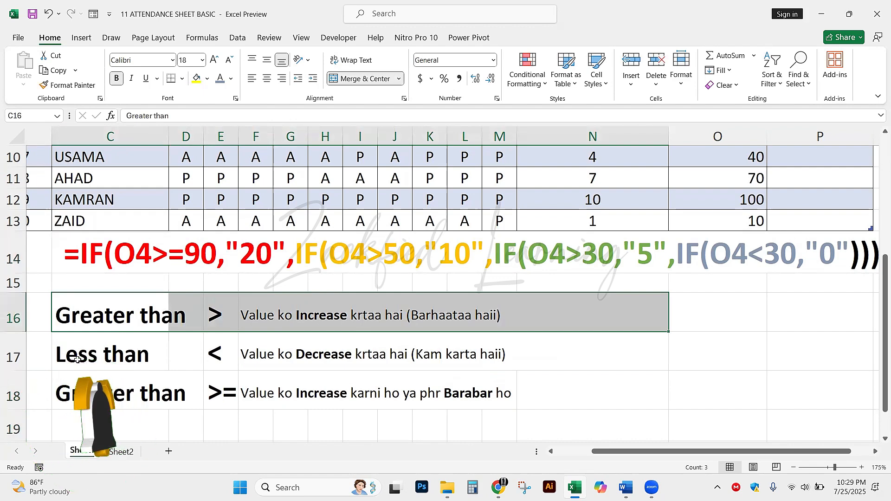
drag(153, 355, 322, 363)
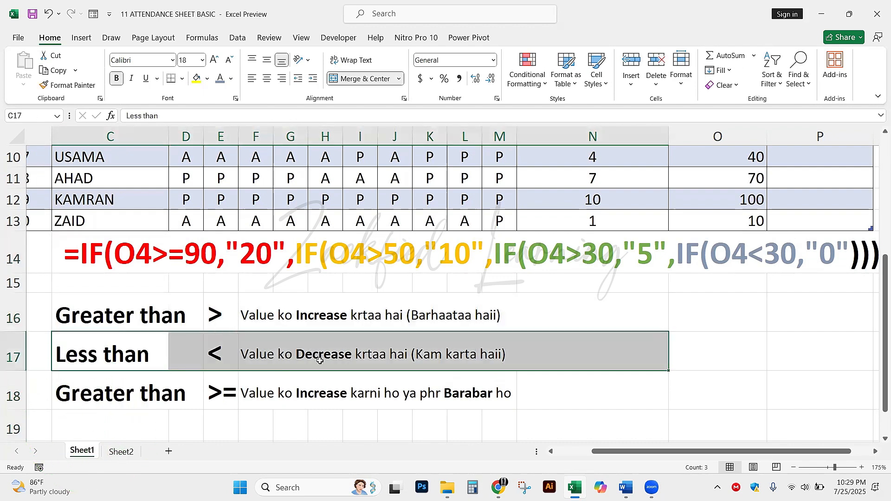
click(141, 396)
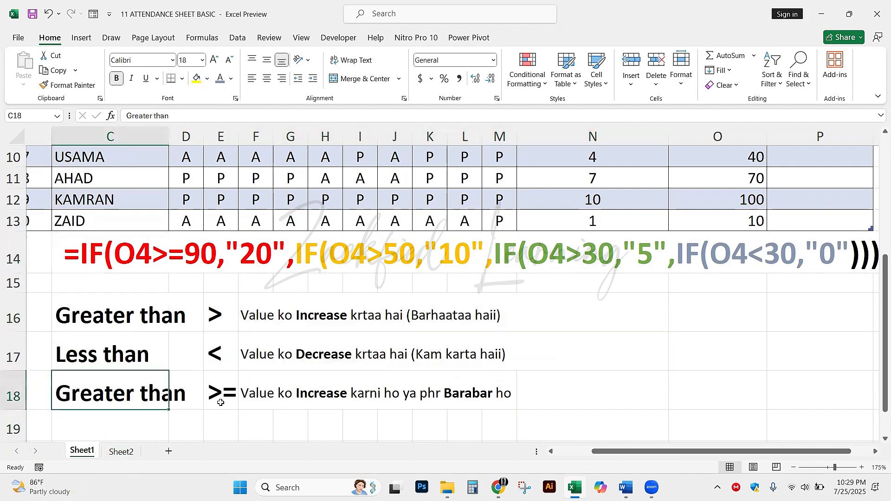
Enter 90 as an example value in N18, beside the >= explanation.
click(441, 406)
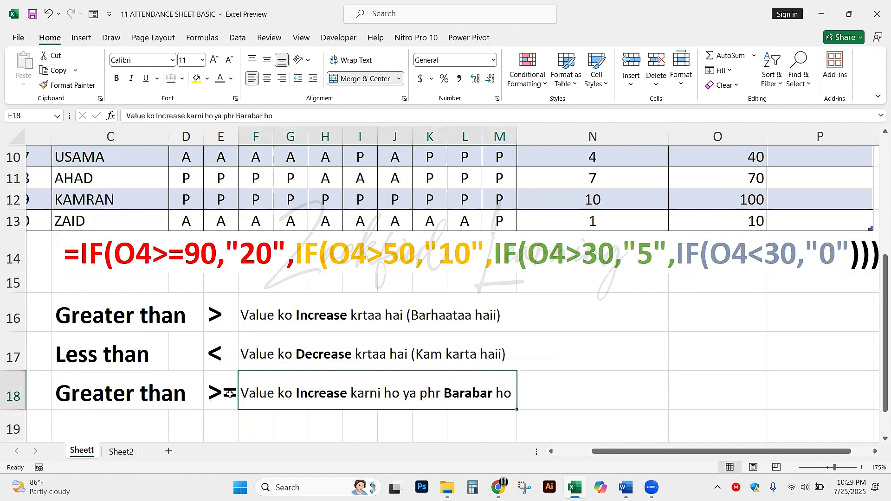
scroll(451, 388, down, 1)
click(622, 347)
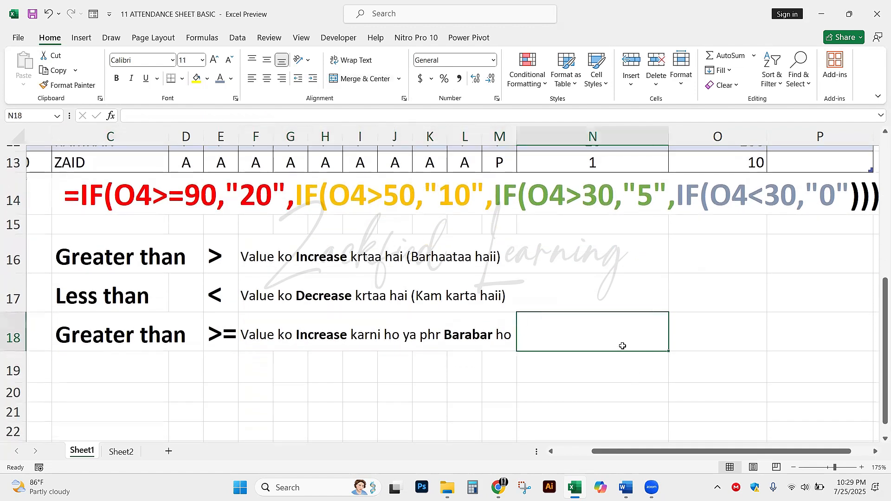
double_click(622, 346)
text(90)
key(Escape)
text(90)
key(Return)
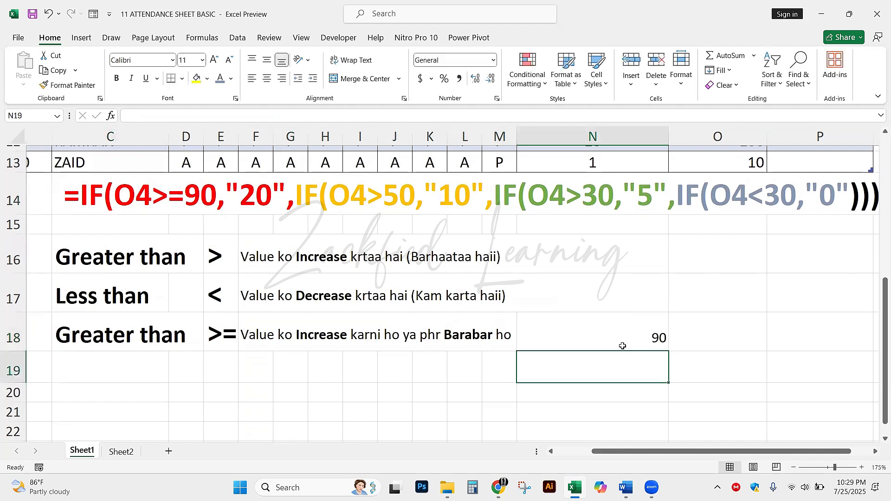
Try 91 as the example value in N18, and undo that change.
click(632, 331)
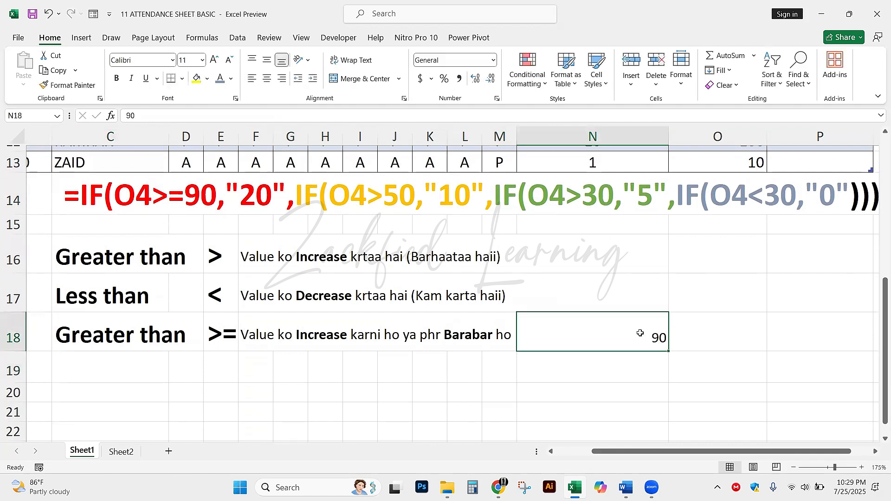
double_click(662, 339)
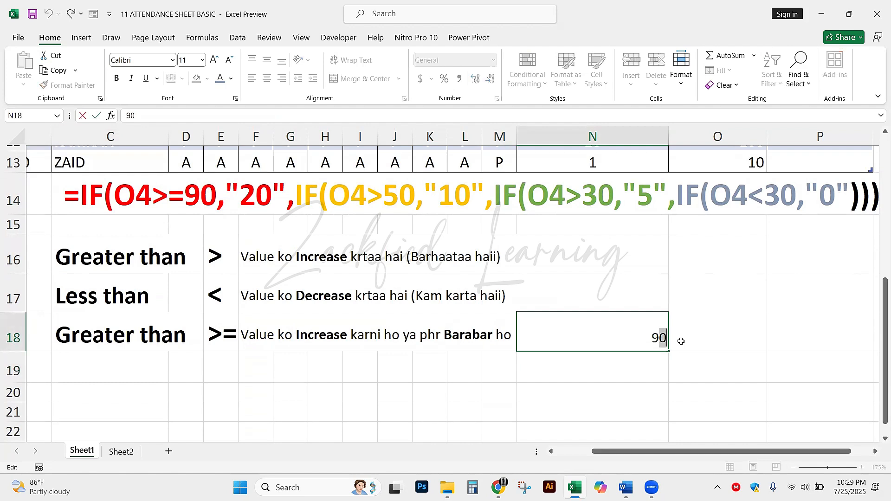
key(BackSpace)
text(1)
key(Return)
click(632, 332)
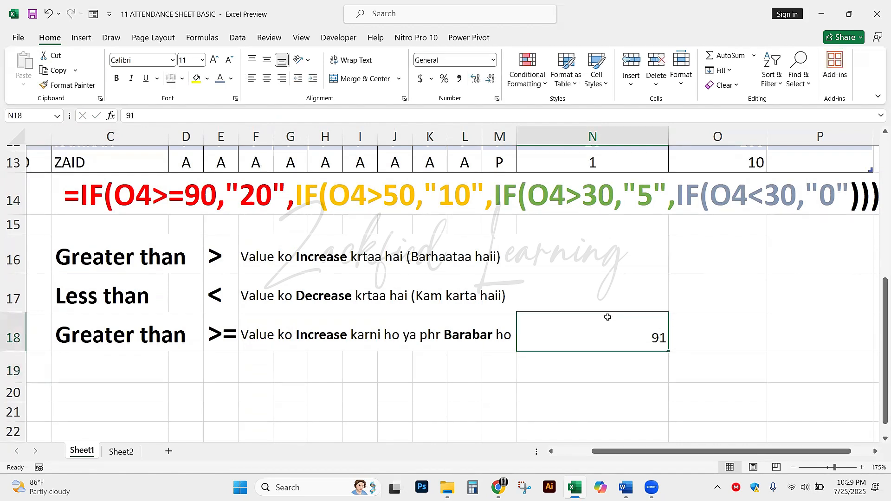
key(ctrl+z)
Examine the >=90 condition and its "20" result in the row 14 formula, marking them with temporary red ink against the N18 example.
click(150, 197)
click(245, 200)
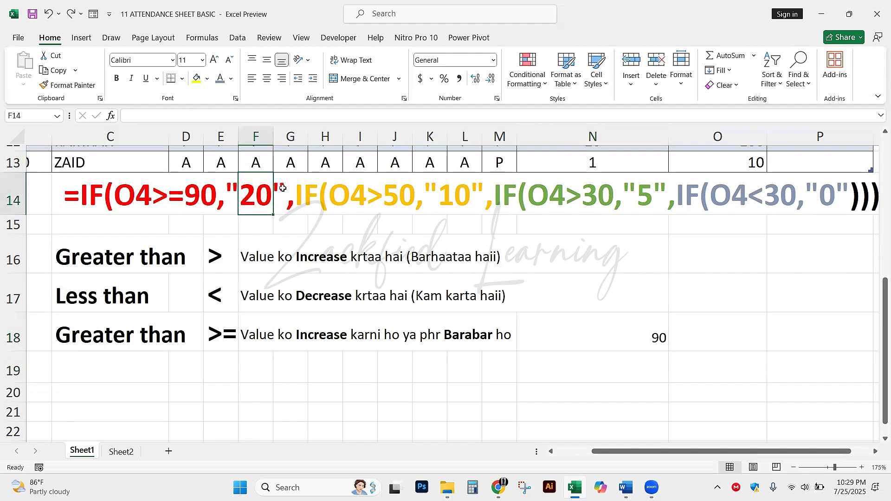
click(523, 36)
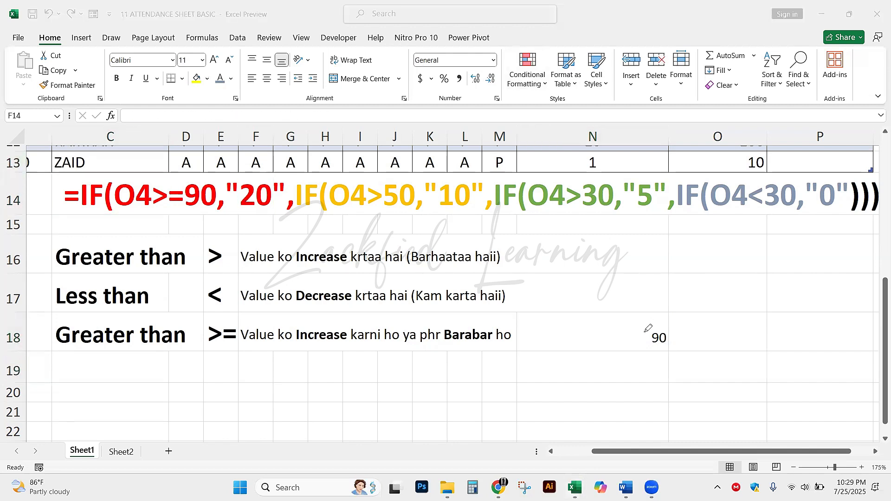
mouse_move(652, 320)
mouse_down()
mouse_move(663, 355)
mouse_move(648, 318)
mouse_move(704, 364)
mouse_up()
click(696, 315)
drag(711, 292, 723, 368)
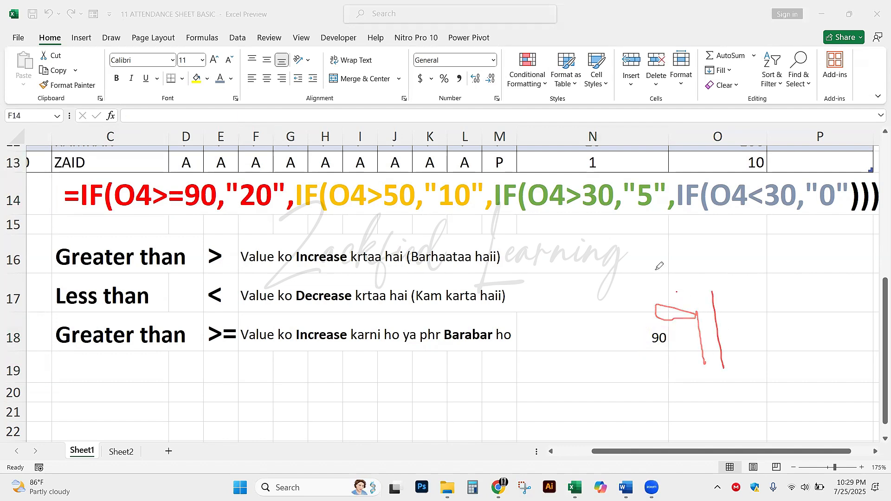
mouse_move(677, 292)
mouse_down()
mouse_move(491, 227)
mouse_move(189, 229)
mouse_move(190, 218)
mouse_move(240, 222)
mouse_move(245, 214)
mouse_up()
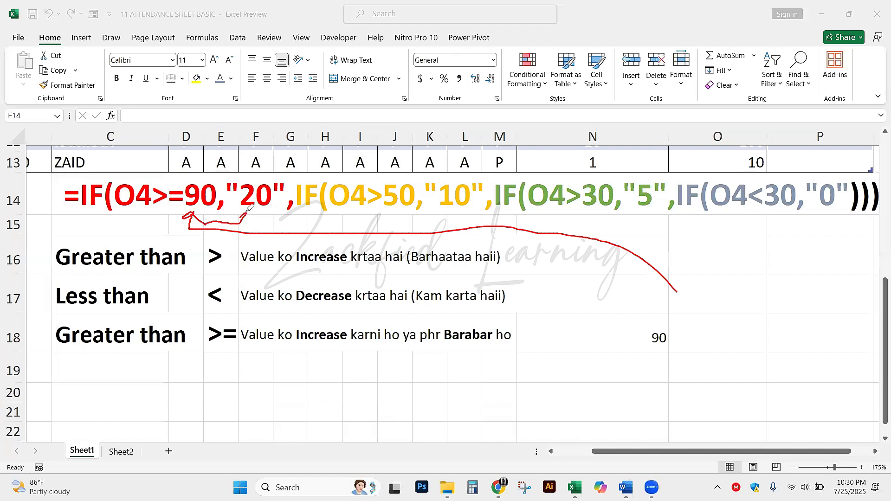
mouse_move(208, 168)
mouse_down()
mouse_move(182, 189)
mouse_move(214, 175)
mouse_up()
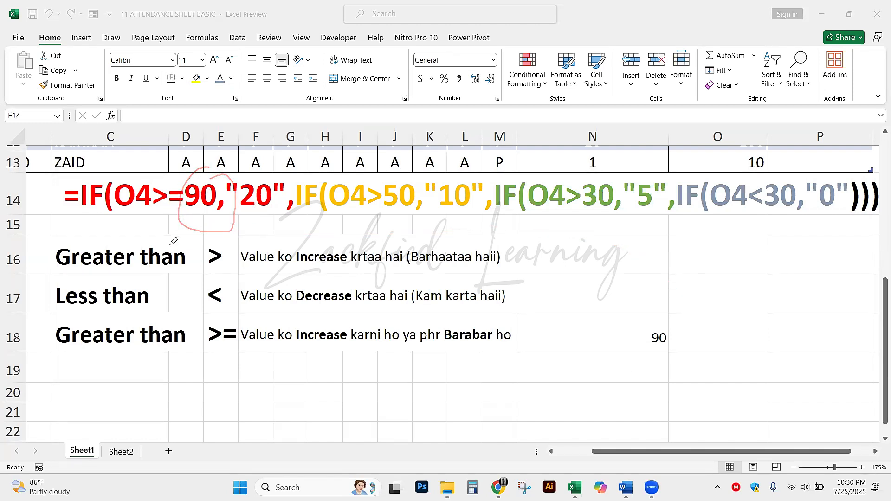
mouse_move(171, 244)
mouse_down()
mouse_move(172, 215)
mouse_move(182, 216)
mouse_up()
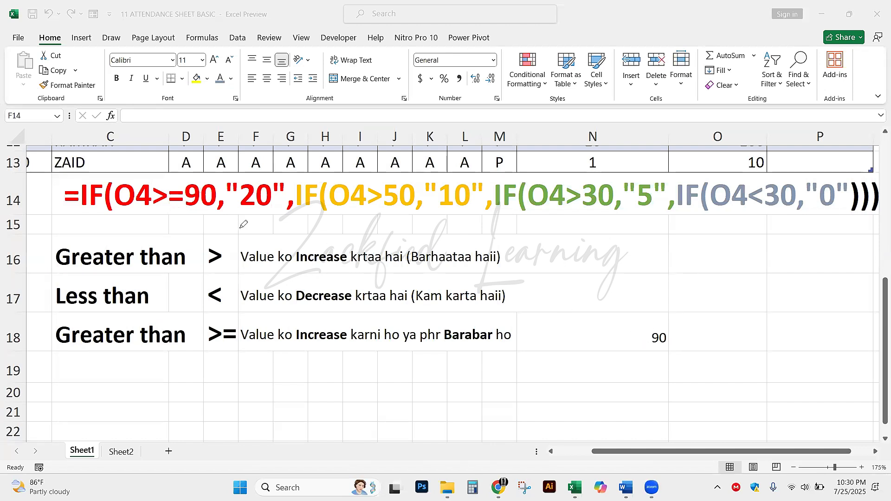
mouse_move(268, 175)
mouse_down()
mouse_move(240, 177)
mouse_move(278, 203)
mouse_move(254, 166)
mouse_up()
mouse_move(271, 179)
mouse_down()
mouse_move(240, 190)
mouse_move(258, 218)
mouse_move(261, 168)
mouse_up()
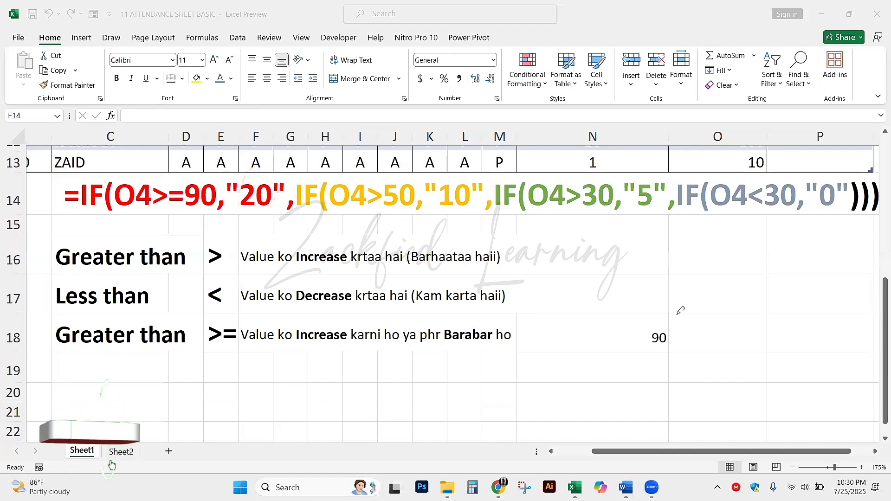
Examine the >50, >30 and <30 conditions and their marks in the row 14 formula, pointing them out with temporary red ink.
drag(645, 283, 746, 353)
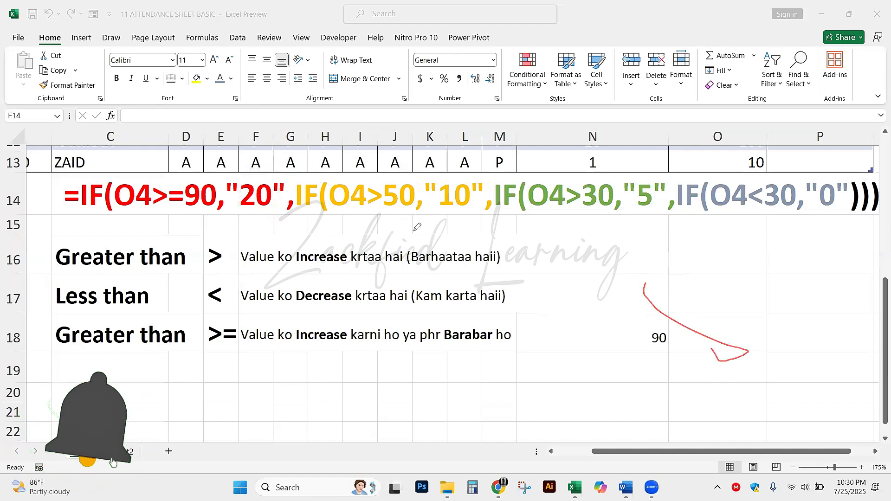
mouse_move(654, 306)
mouse_down()
mouse_move(626, 388)
mouse_move(742, 272)
mouse_move(652, 268)
mouse_up()
mouse_move(592, 266)
mouse_down()
mouse_move(602, 274)
mouse_move(587, 270)
mouse_move(632, 252)
mouse_up()
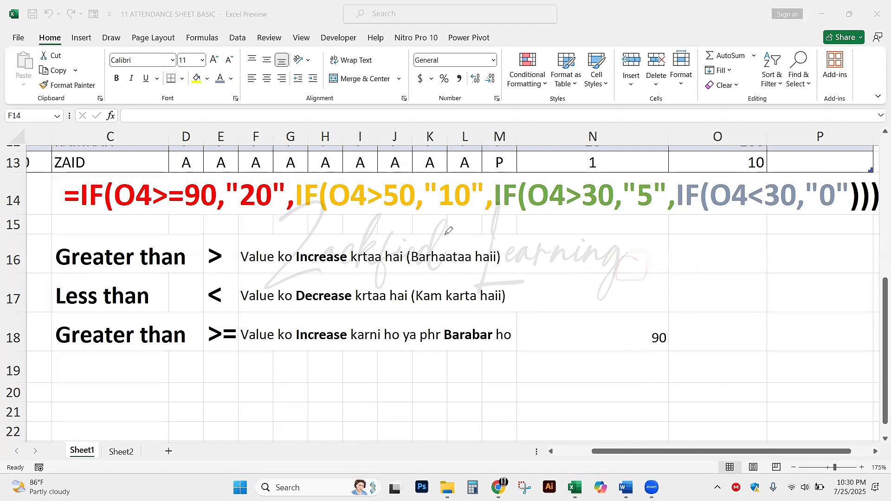
mouse_move(387, 230)
mouse_down()
mouse_move(395, 213)
mouse_move(397, 235)
mouse_up()
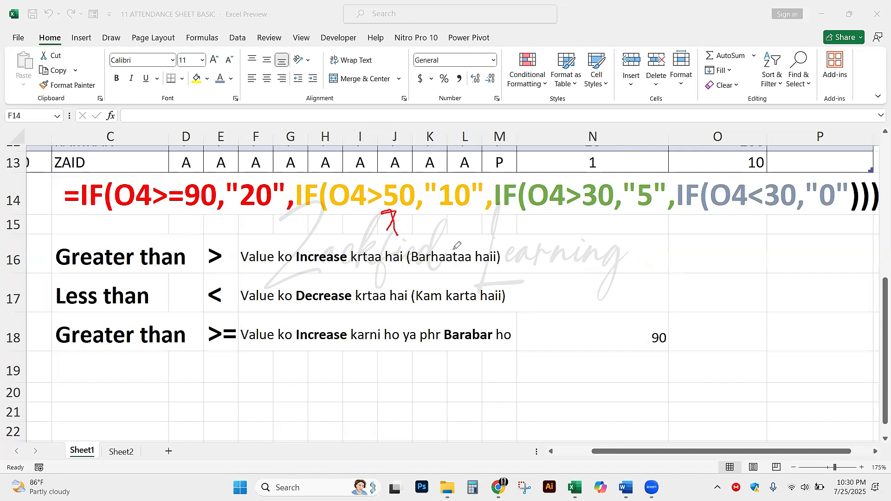
mouse_move(482, 178)
mouse_down()
mouse_move(433, 185)
mouse_move(474, 179)
mouse_move(460, 181)
mouse_up()
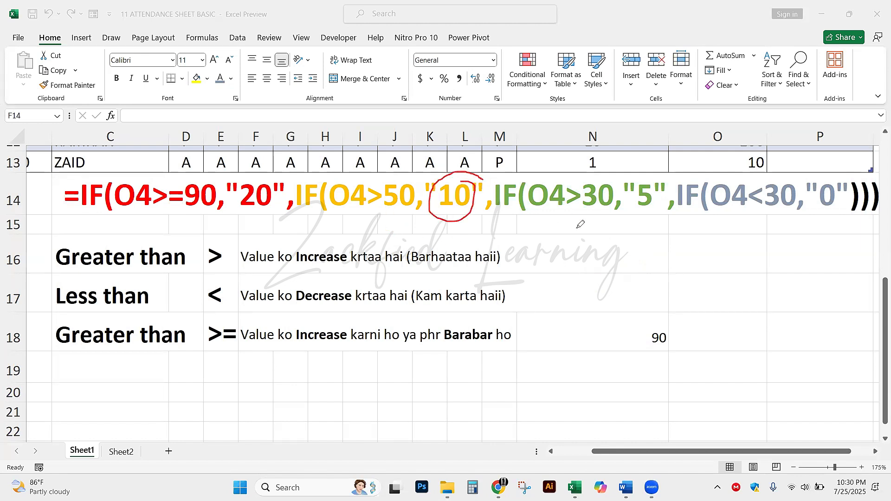
mouse_move(595, 255)
mouse_down()
mouse_move(594, 213)
mouse_move(606, 222)
mouse_up()
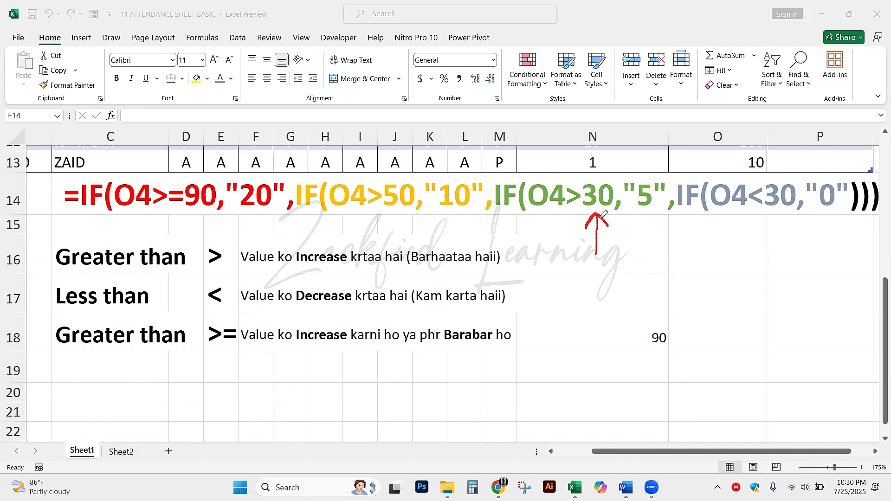
mouse_move(644, 251)
mouse_down()
mouse_move(647, 214)
mouse_move(655, 223)
mouse_up()
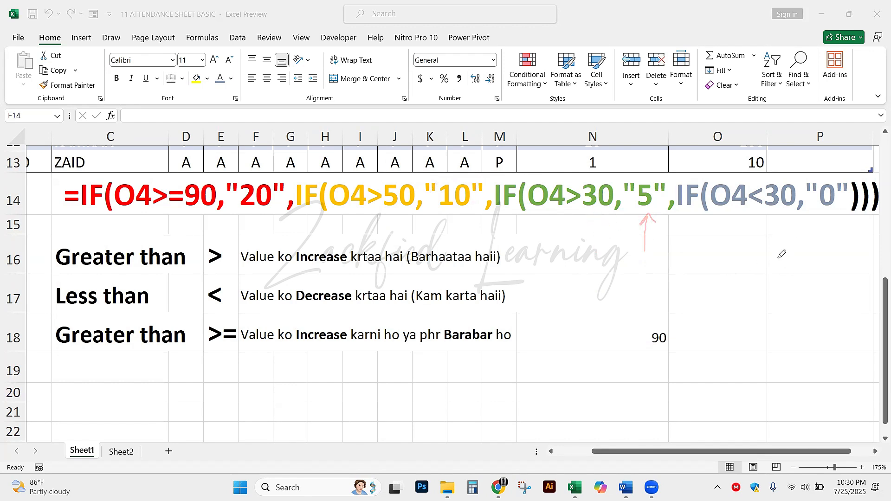
mouse_move(782, 263)
mouse_down()
mouse_move(780, 213)
mouse_move(795, 229)
mouse_up()
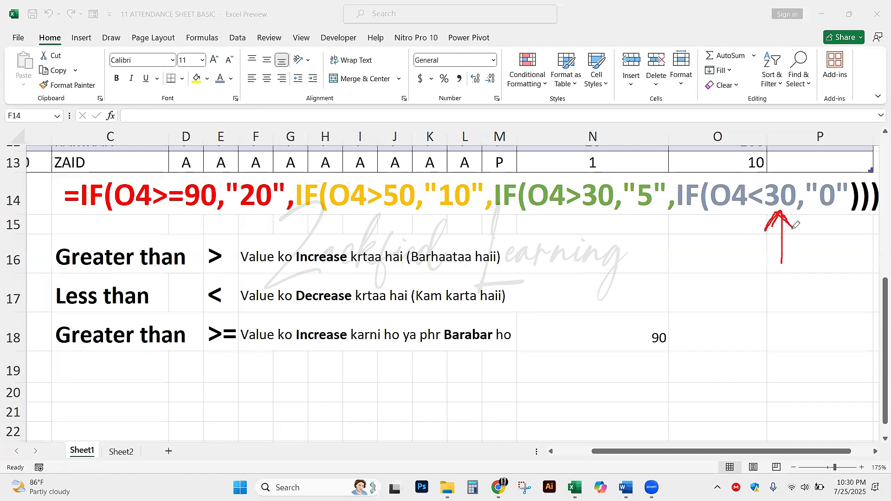
mouse_move(741, 268)
mouse_down()
mouse_move(756, 207)
mouse_move(716, 232)
mouse_up()
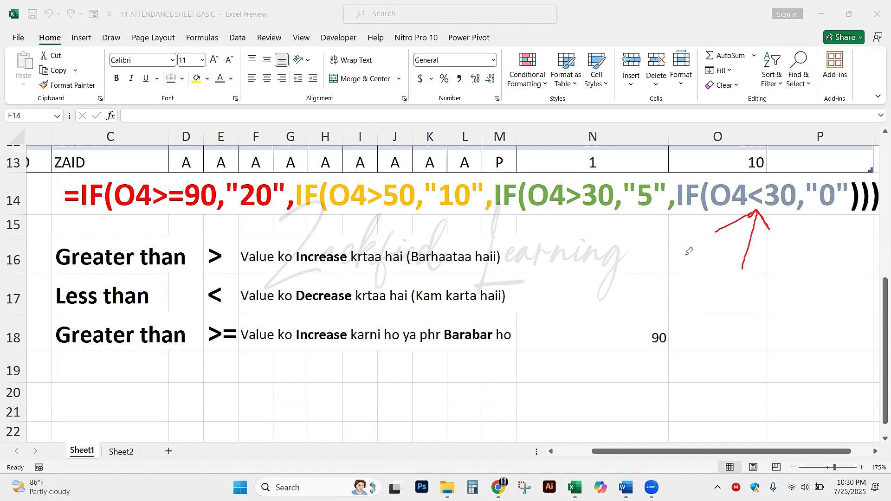
Copy the complete nested IF formula text from C14 without changing the cell.
scroll(561, 328, up, 2)
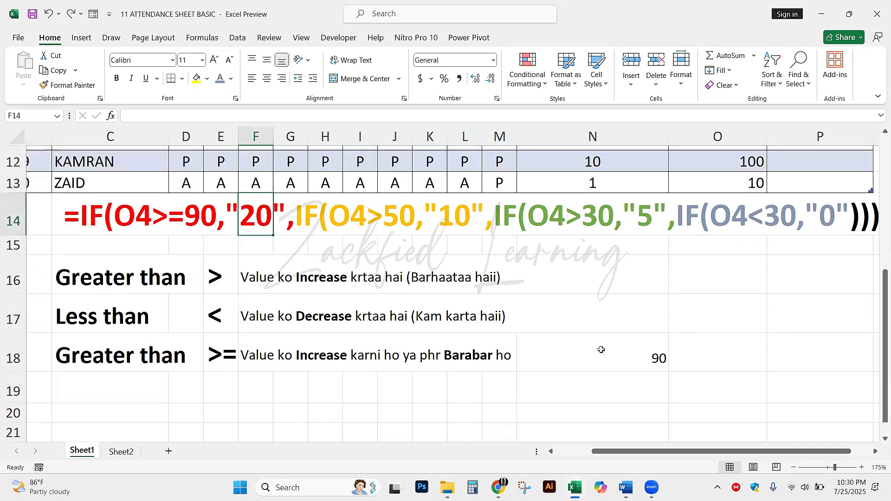
click(571, 342)
double_click(101, 317)
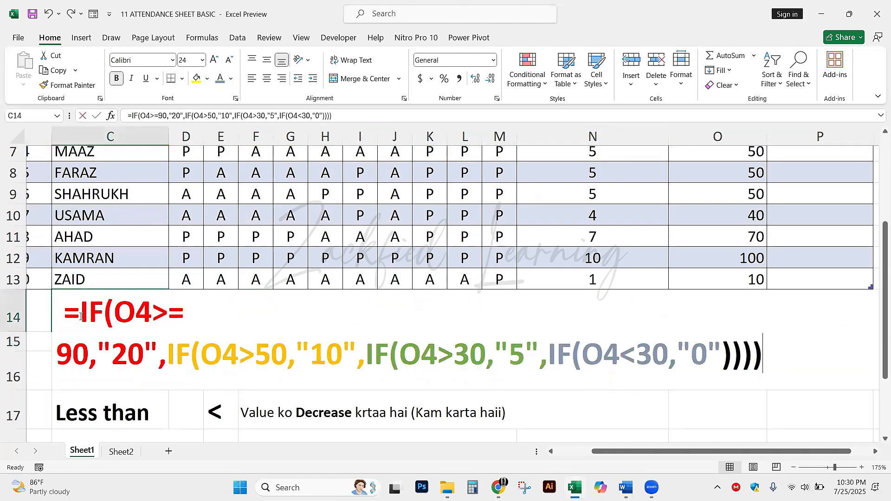
key(ctrl+a)
key(ctrl+c)
key(Escape)
Paste the copied nested IF formula into P4 under ATTENDANCE MARKS and delete the space before its equals sign.
scroll(710, 316, up, 2)
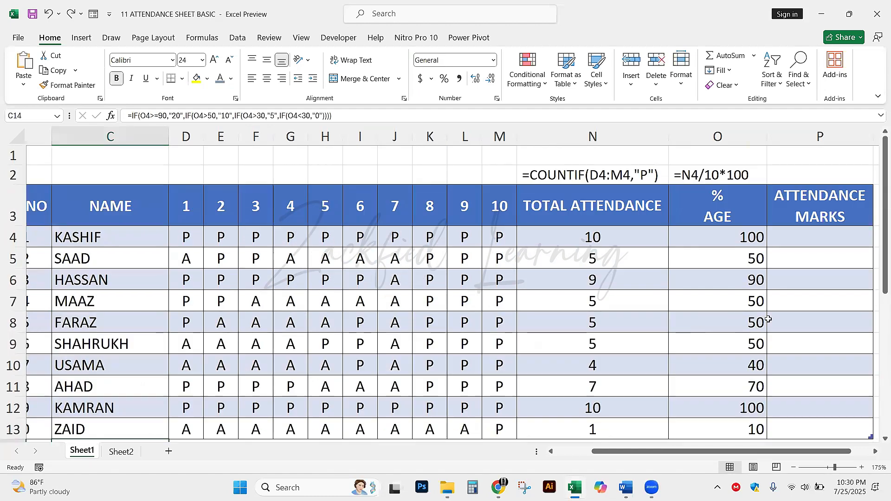
scroll(647, 228, right, 3)
scroll(648, 228, left, 2)
double_click(577, 236)
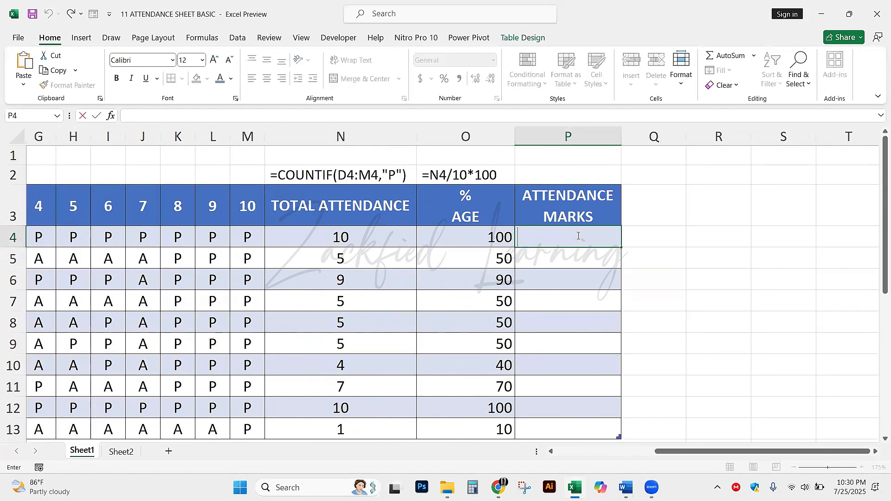
key(ctrl+v)
click(523, 237)
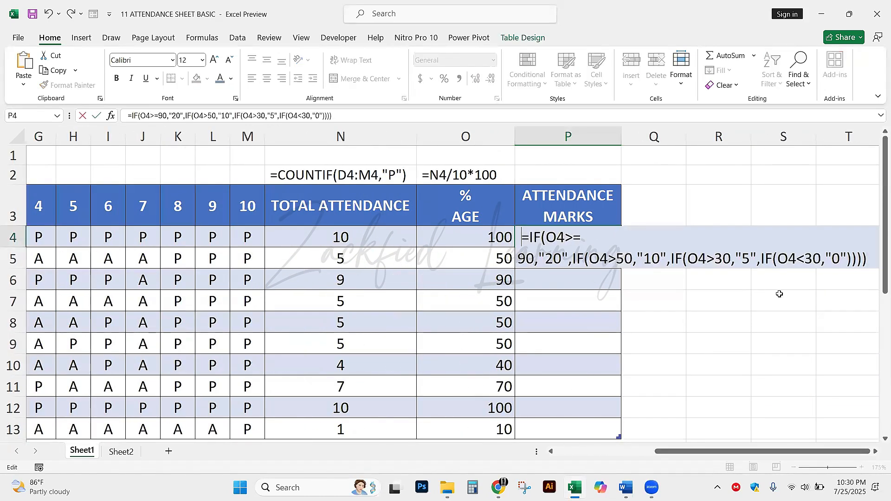
key(Delete)
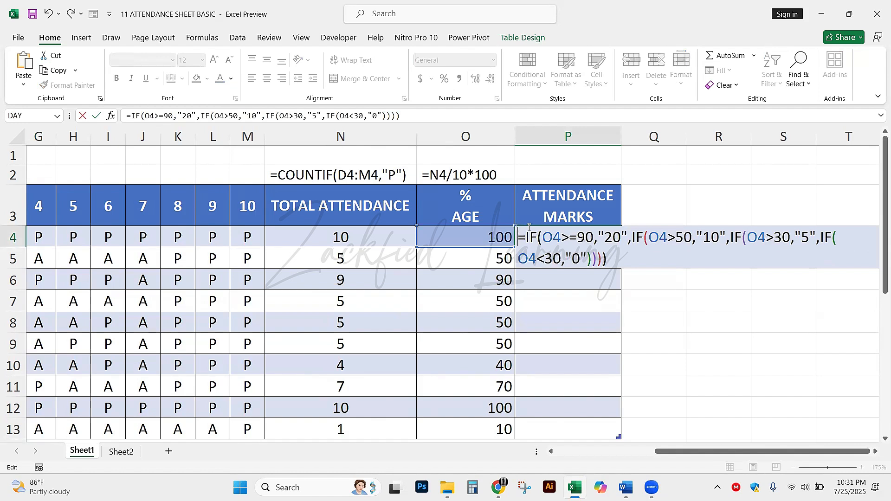
Examine the O4 reference inside each of the four IF conditions in the P4 formula, marking them with temporary red ink.
click(550, 237)
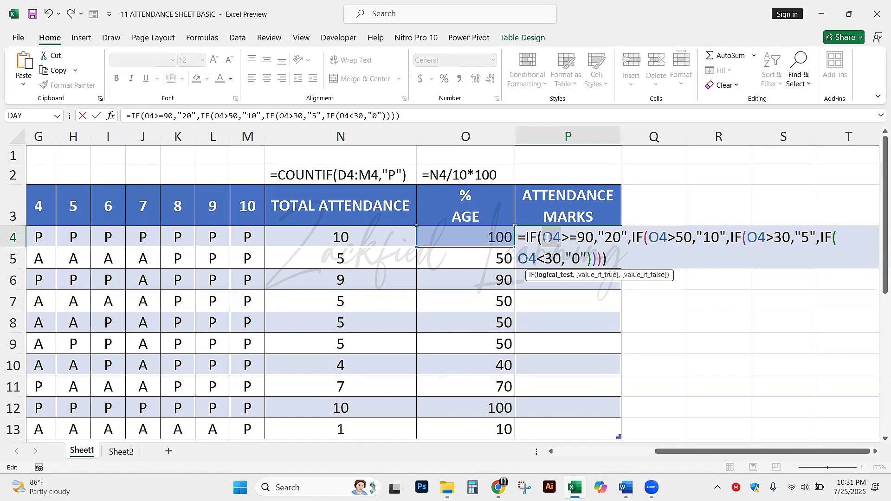
click(650, 237)
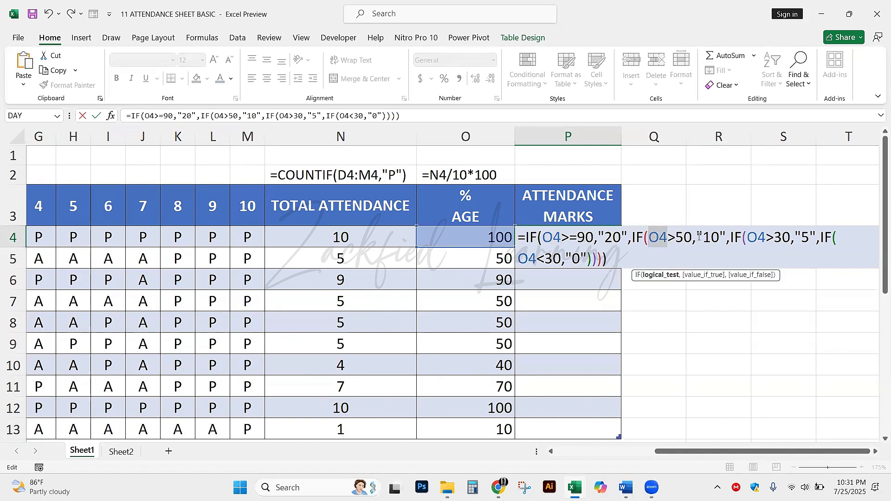
click(766, 237)
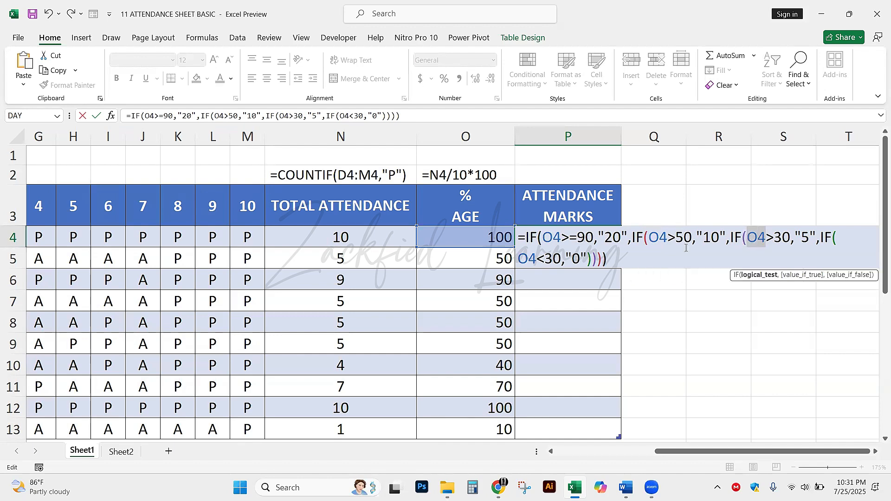
click(535, 259)
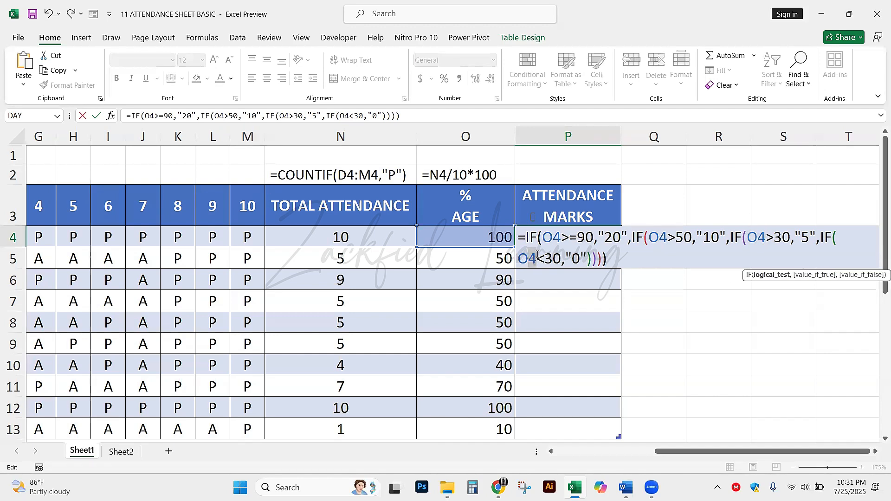
click(875, 451)
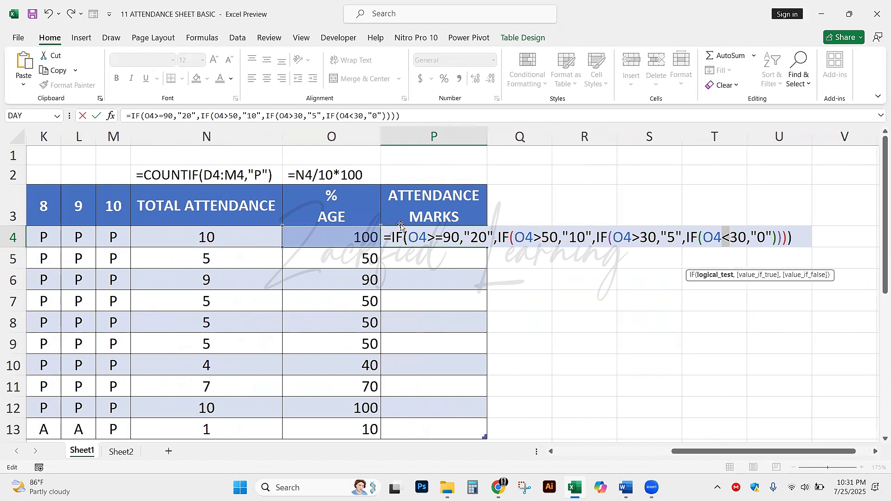
click(401, 227)
click(442, 37)
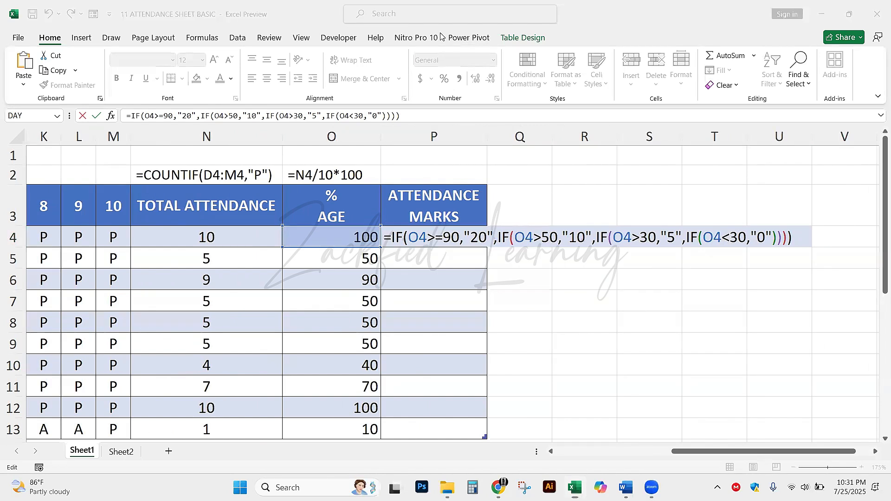
mouse_move(416, 226)
mouse_down()
mouse_move(431, 243)
mouse_move(420, 226)
mouse_up()
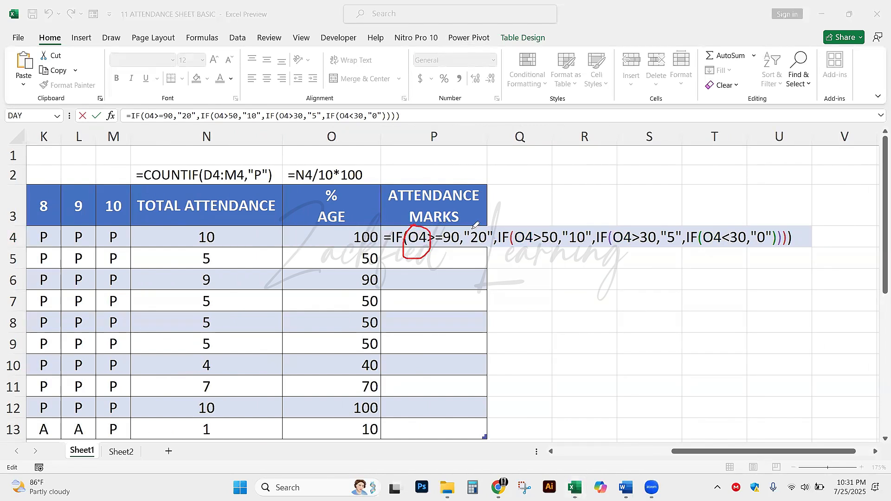
mouse_move(510, 217)
mouse_down()
mouse_move(507, 253)
mouse_move(504, 217)
mouse_up()
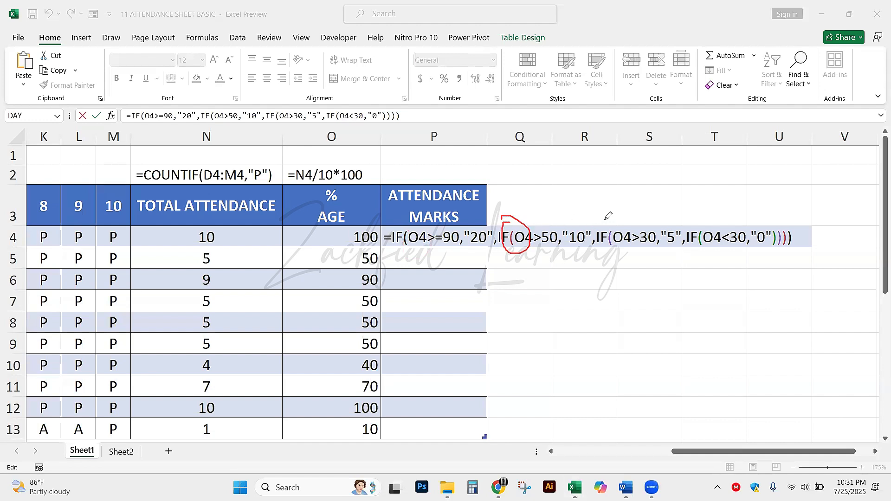
mouse_move(620, 216)
mouse_down()
mouse_move(608, 240)
mouse_move(634, 236)
mouse_move(611, 218)
mouse_up()
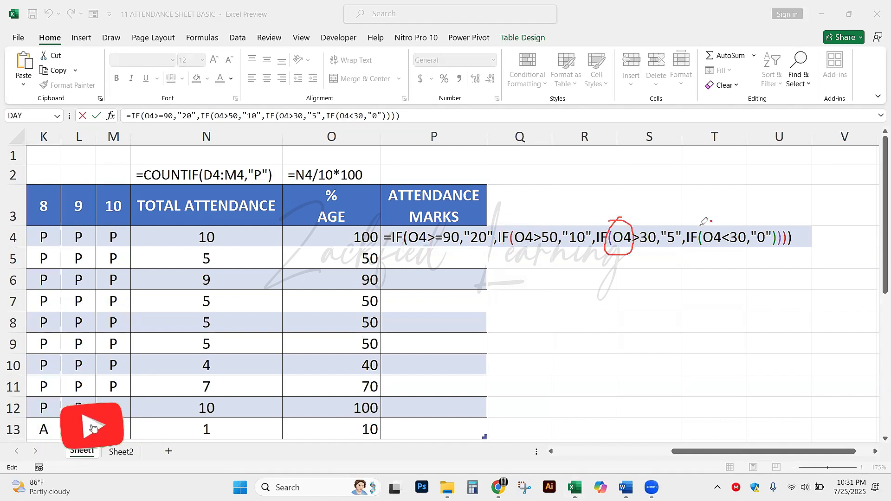
mouse_move(711, 221)
mouse_down()
mouse_move(720, 266)
mouse_move(714, 222)
mouse_up()
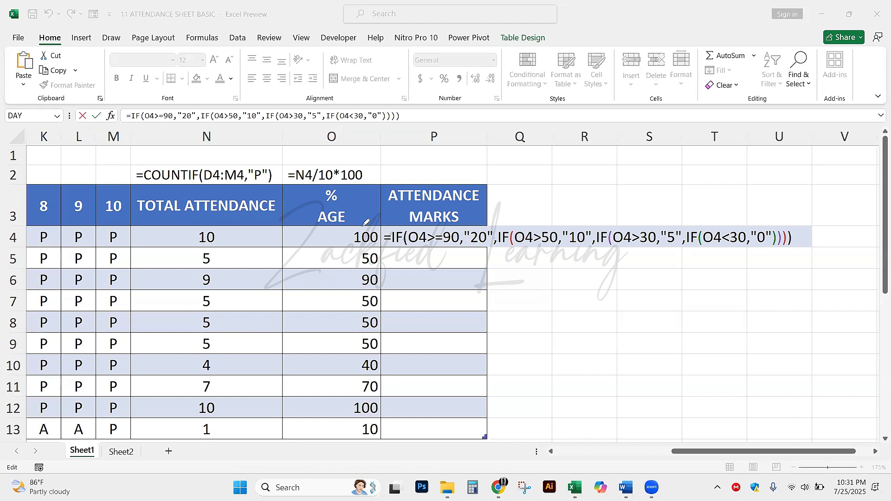
Examine how the % AGE cell's column and row give the reference O4, using temporary red ink and columns N and R for comparison.
mouse_move(360, 226)
mouse_down()
mouse_move(369, 256)
mouse_move(379, 231)
mouse_up()
mouse_move(349, 125)
mouse_down()
mouse_move(309, 155)
mouse_move(366, 134)
mouse_move(338, 141)
mouse_up()
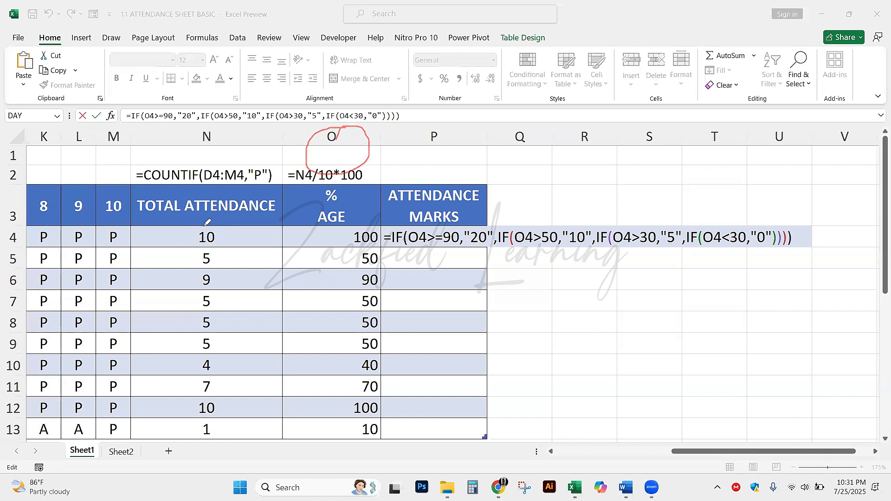
mouse_move(203, 226)
mouse_down()
mouse_move(186, 239)
mouse_move(232, 235)
mouse_move(197, 226)
mouse_up()
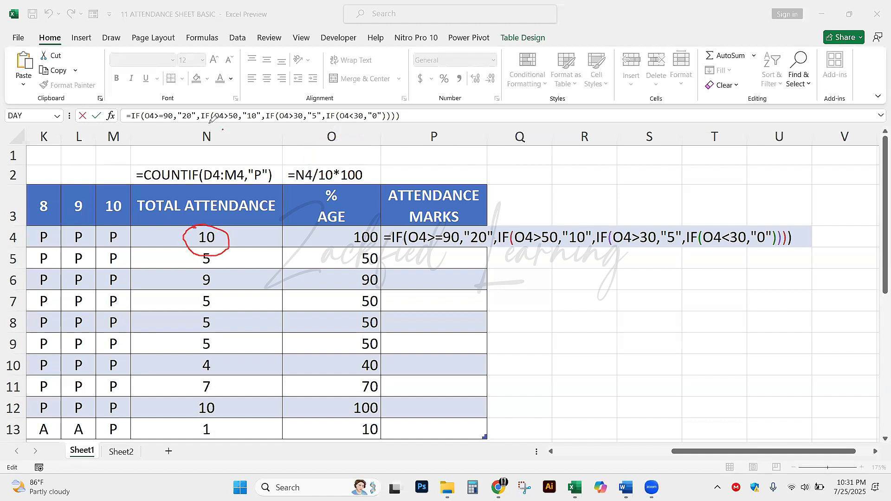
mouse_move(222, 129)
mouse_down()
mouse_move(209, 170)
mouse_move(230, 125)
mouse_move(218, 128)
mouse_up()
drag(231, 239, 261, 217)
mouse_move(590, 116)
mouse_down()
mouse_move(604, 139)
mouse_move(579, 118)
mouse_up()
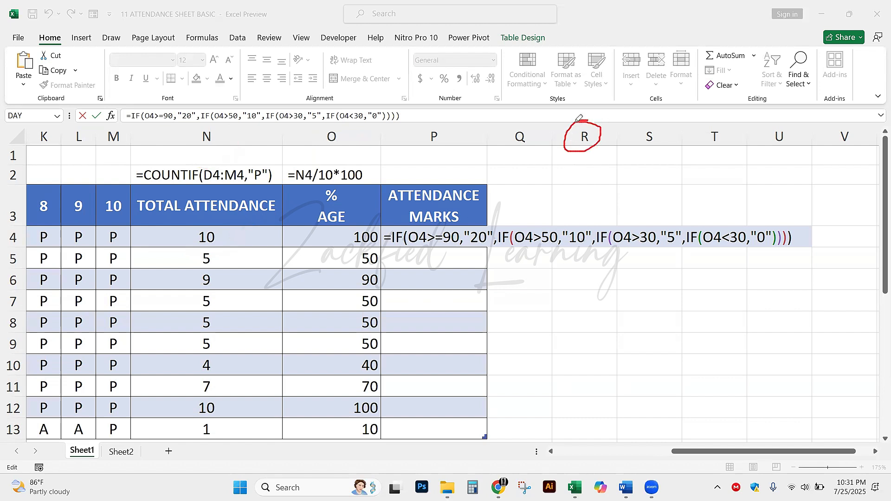
mouse_move(356, 211)
mouse_down()
mouse_move(533, 168)
mouse_move(597, 143)
mouse_move(598, 133)
mouse_up()
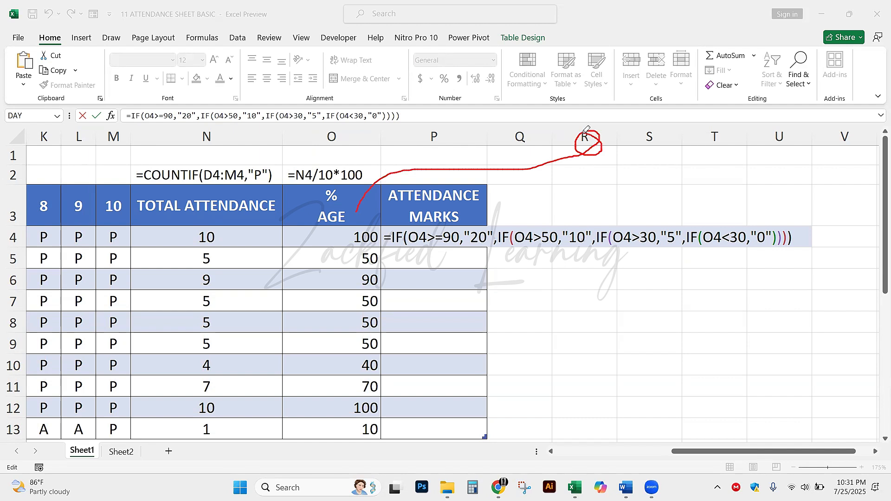
mouse_move(586, 183)
mouse_down()
mouse_move(583, 253)
mouse_move(598, 232)
mouse_up()
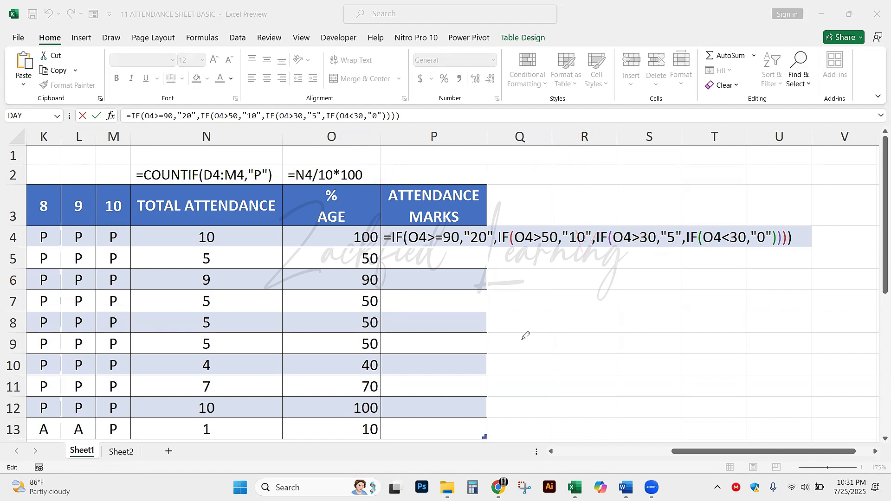
drag(304, 187, 307, 166)
mouse_move(725, 127)
mouse_down()
mouse_move(683, 141)
mouse_move(710, 117)
mouse_up()
mouse_move(596, 120)
mouse_down()
mouse_move(605, 141)
mouse_move(562, 122)
mouse_move(514, 143)
mouse_move(537, 122)
mouse_up()
mouse_move(421, 122)
mouse_down()
mouse_move(418, 139)
mouse_move(446, 105)
mouse_up()
mouse_move(563, 137)
mouse_down()
mouse_move(585, 124)
mouse_move(601, 197)
mouse_move(283, 198)
mouse_move(10, 174)
mouse_move(13, 217)
mouse_up()
Examine the >=90, >50, >30 and <30 thresholds and their quoted marks in the P4 formula.
click(456, 246)
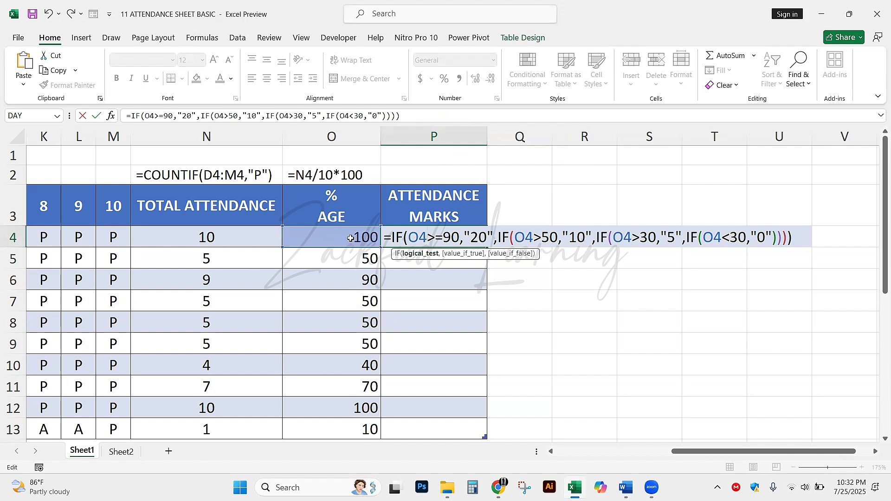
click(404, 242)
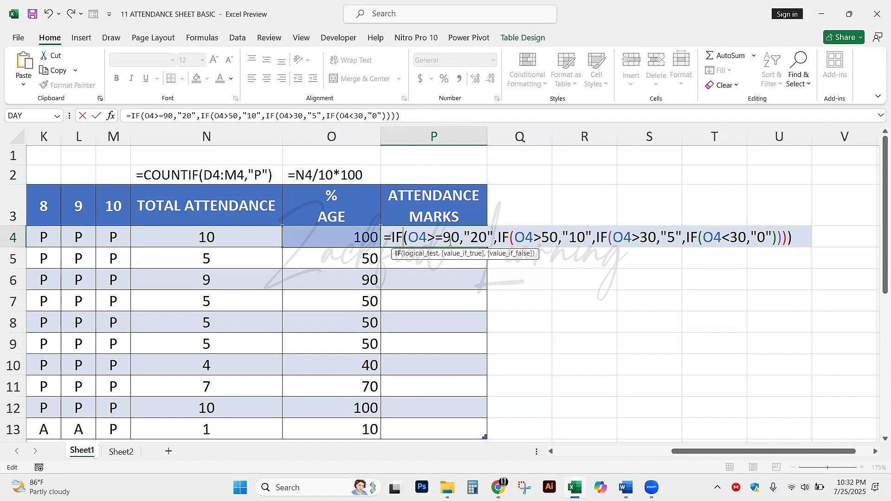
drag(459, 238, 445, 238)
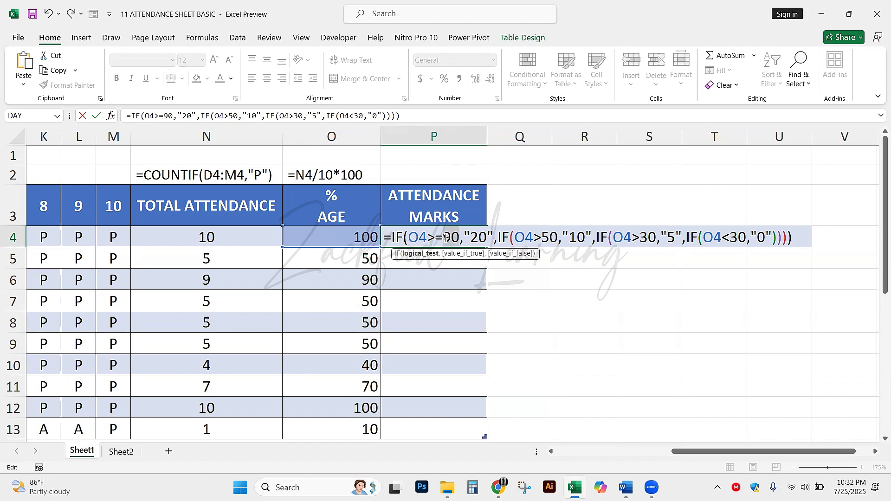
click(481, 237)
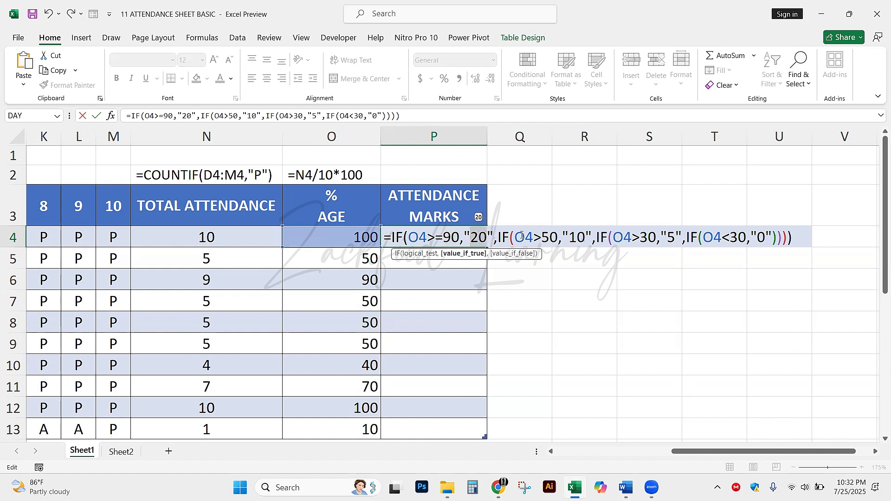
drag(558, 237, 542, 237)
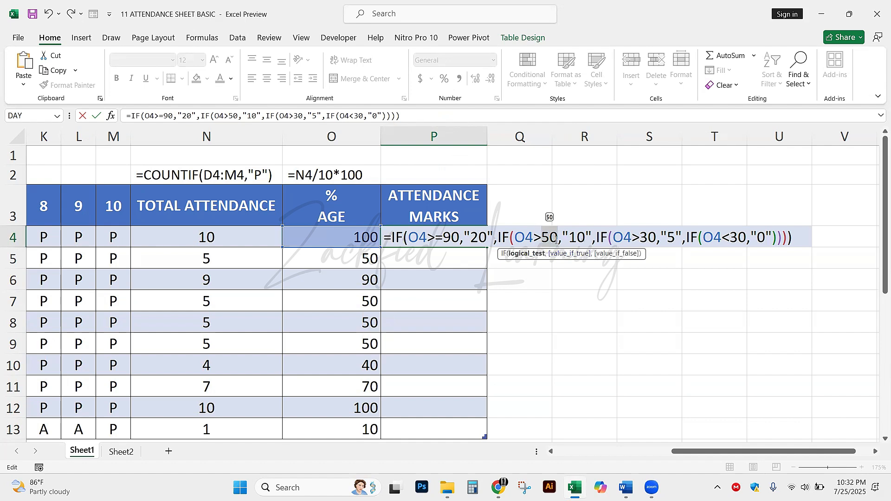
drag(585, 237, 569, 237)
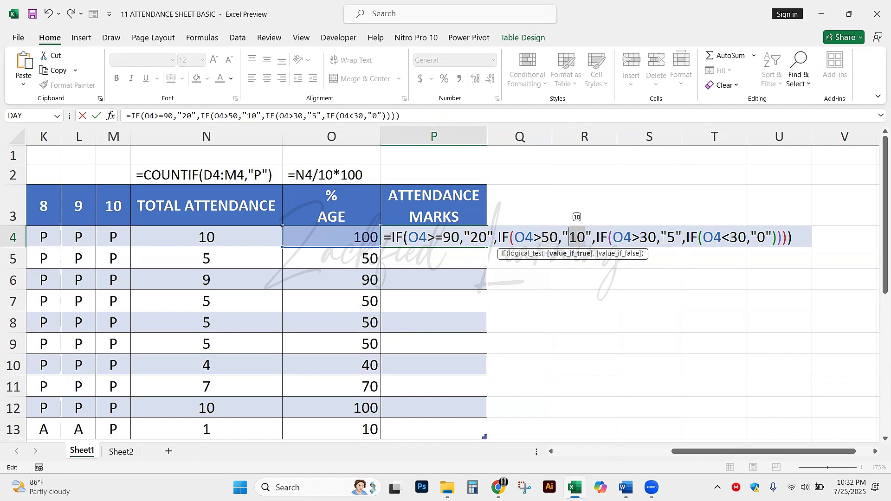
drag(657, 238, 639, 238)
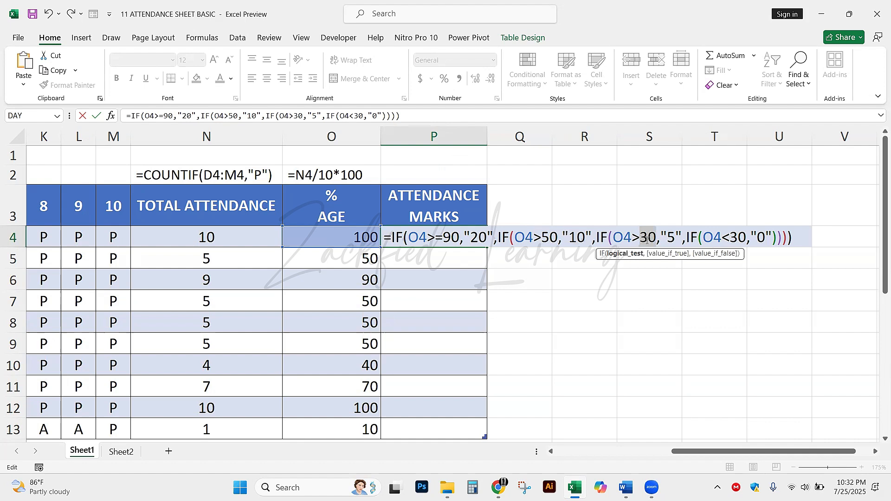
click(671, 239)
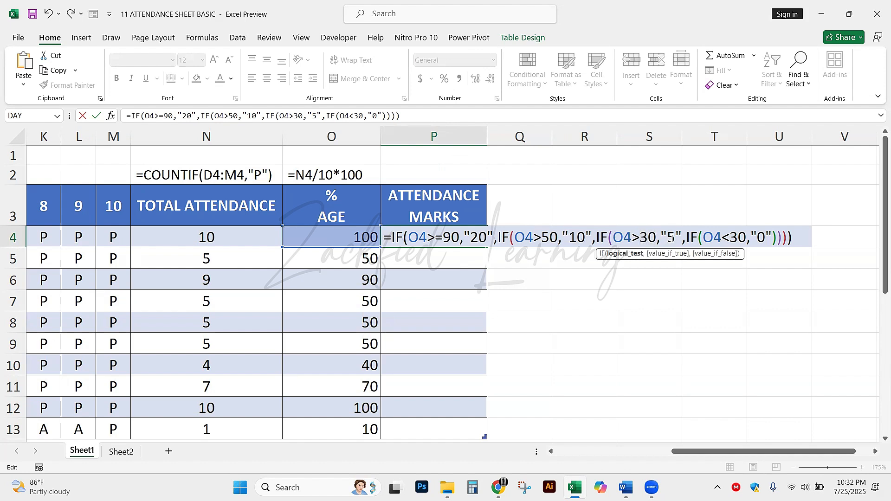
click(743, 238)
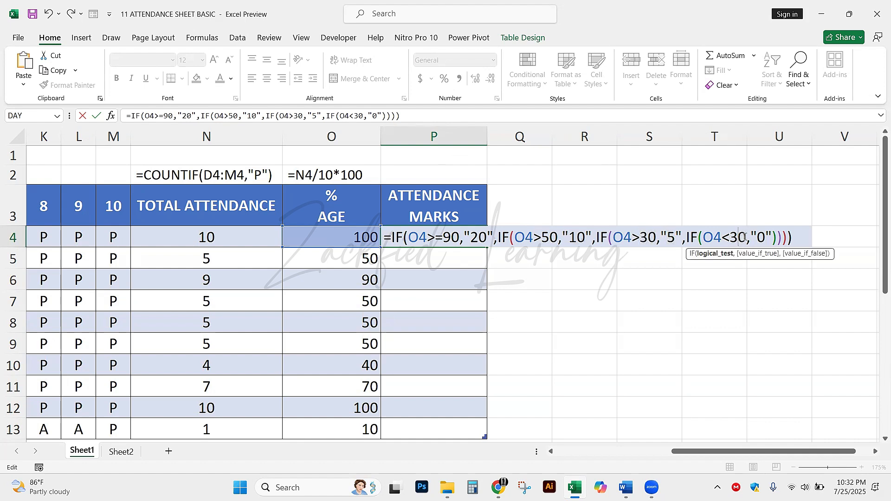
drag(746, 237, 731, 238)
click(536, 230)
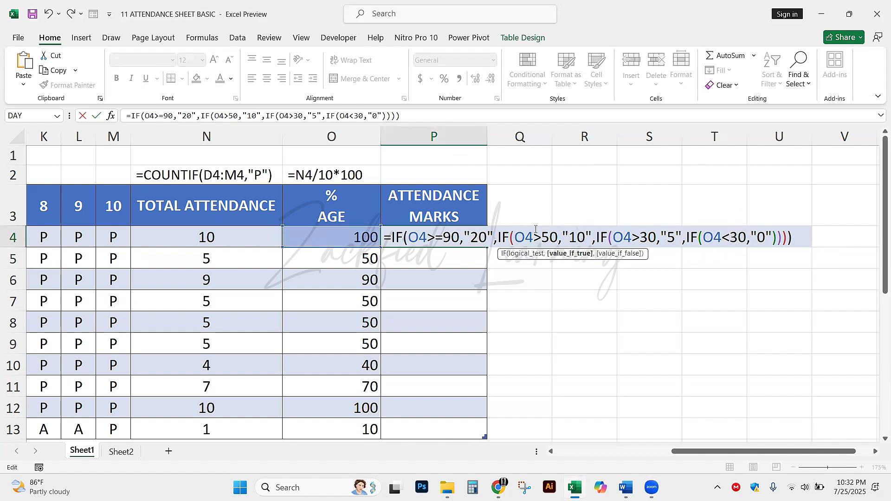
click(490, 241)
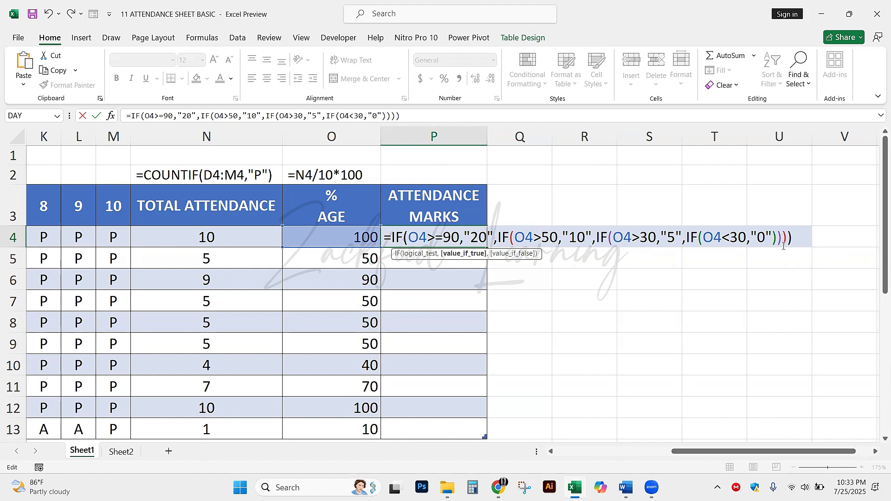
Examine how the four closing brackets at the end of the P4 formula match the opening bracket of each IF.
drag(774, 242, 792, 246)
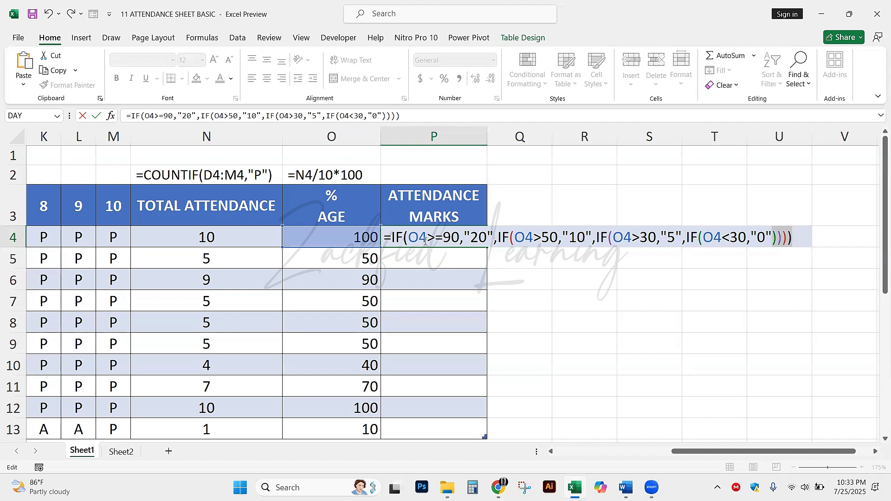
click(405, 240)
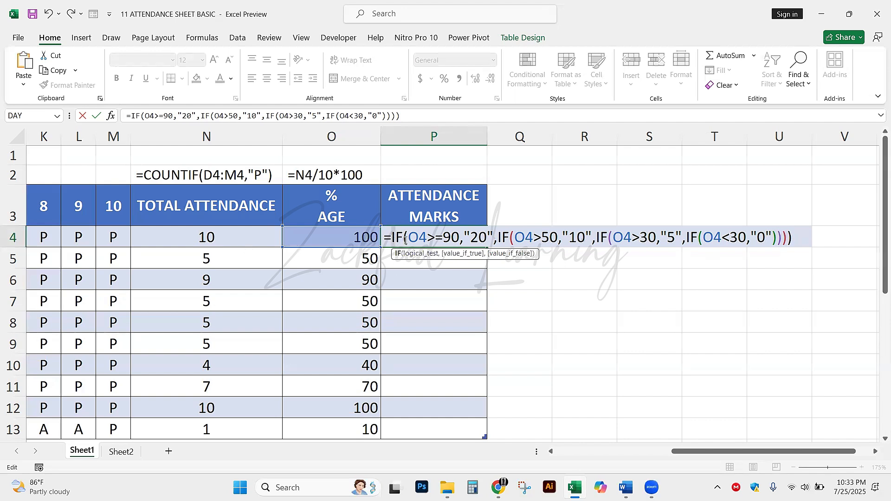
drag(406, 240, 773, 237)
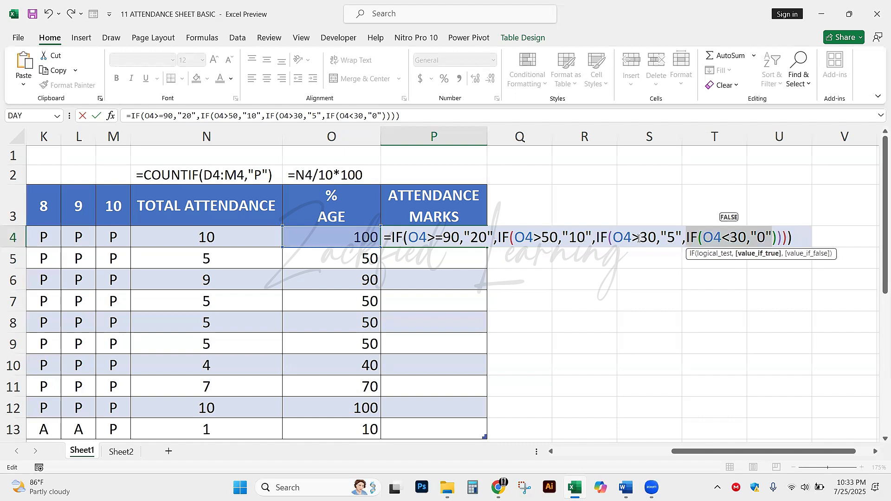
click(704, 237)
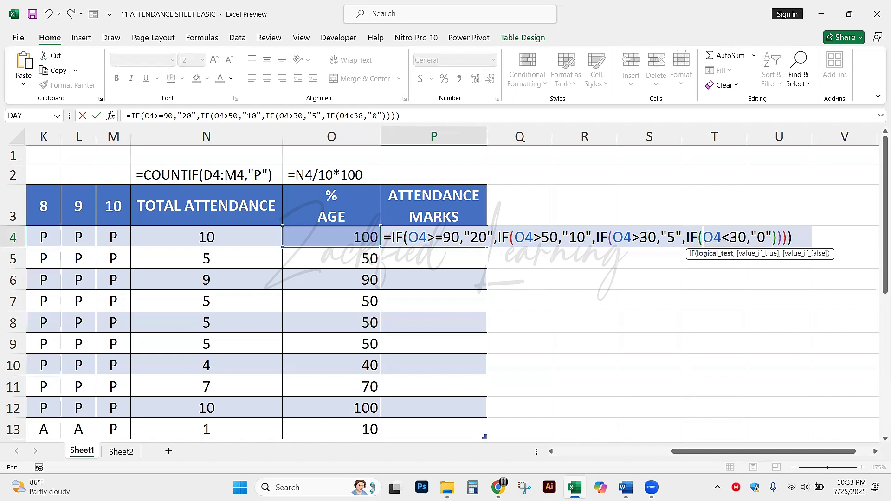
click(773, 236)
key(Right)
key(Right)
key(Right)
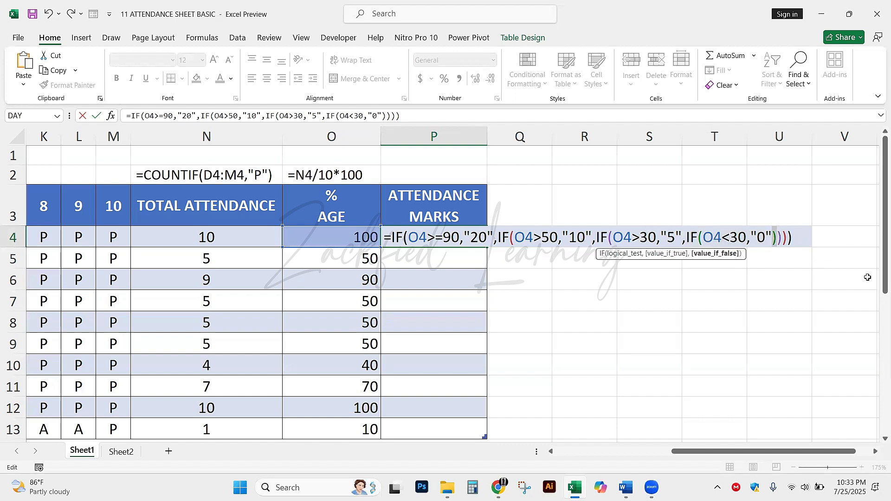
key(Right)
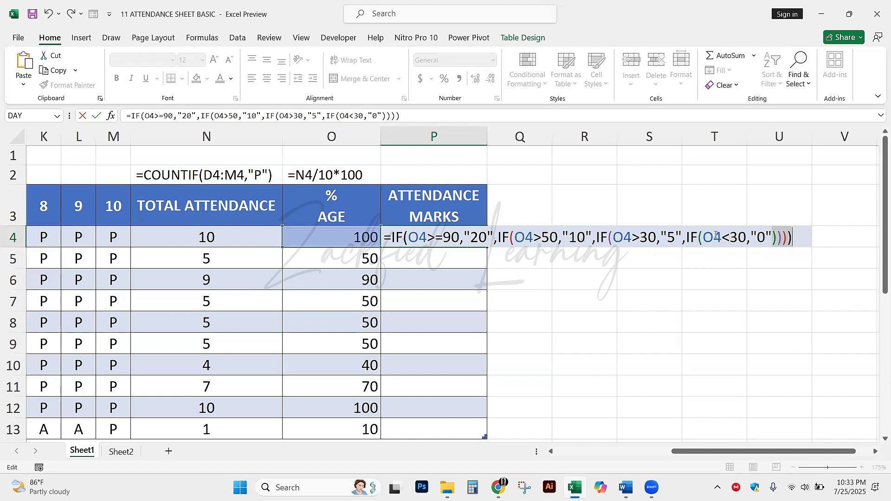
Enter the nested IF formula in P4 to calculate the ATTENDANCE MARKS column.
key(Return)
key(Up)
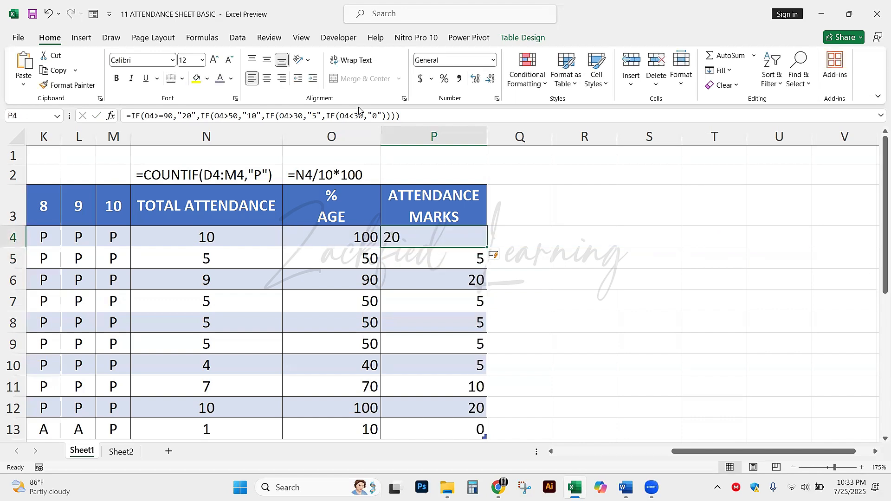
click(649, 309)
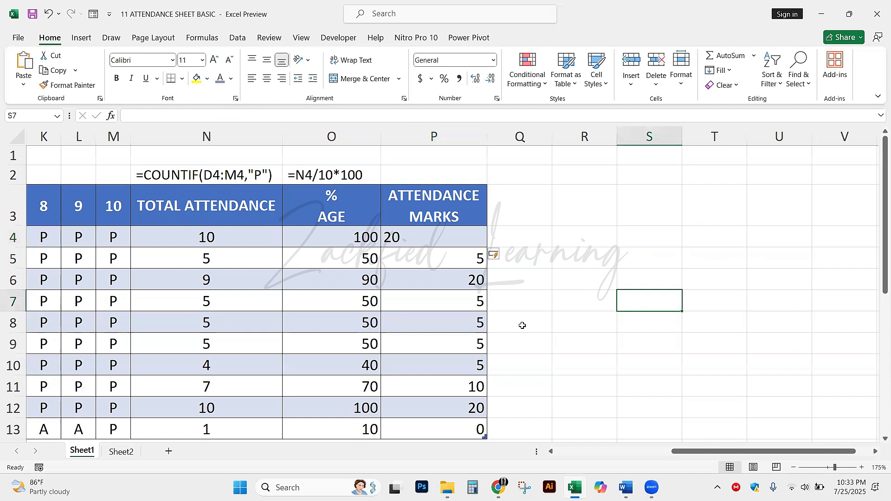
Compare the % AGE values with the ATTENDANCE MARKS cells in rows 4 to 6.
click(312, 239)
click(397, 240)
click(358, 250)
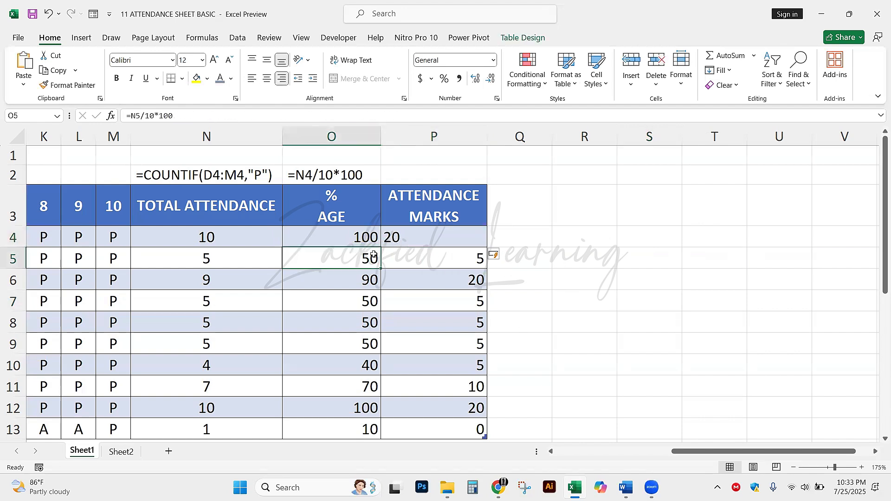
click(431, 256)
click(344, 278)
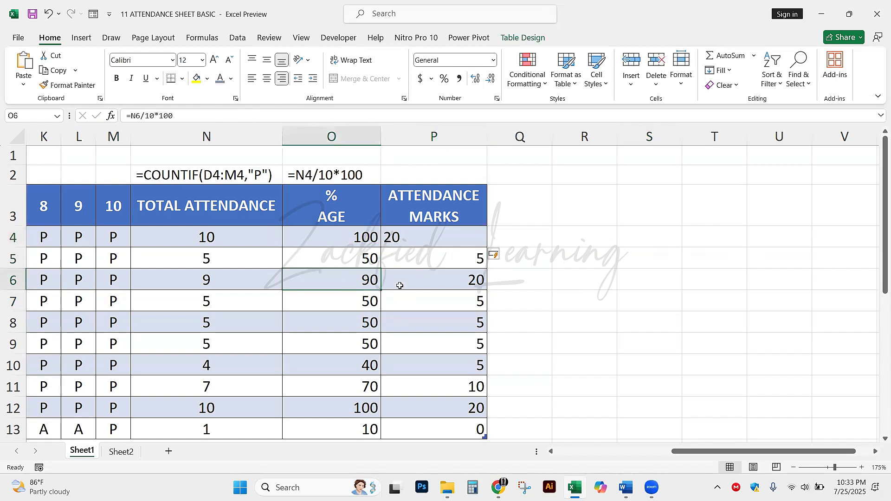
click(445, 285)
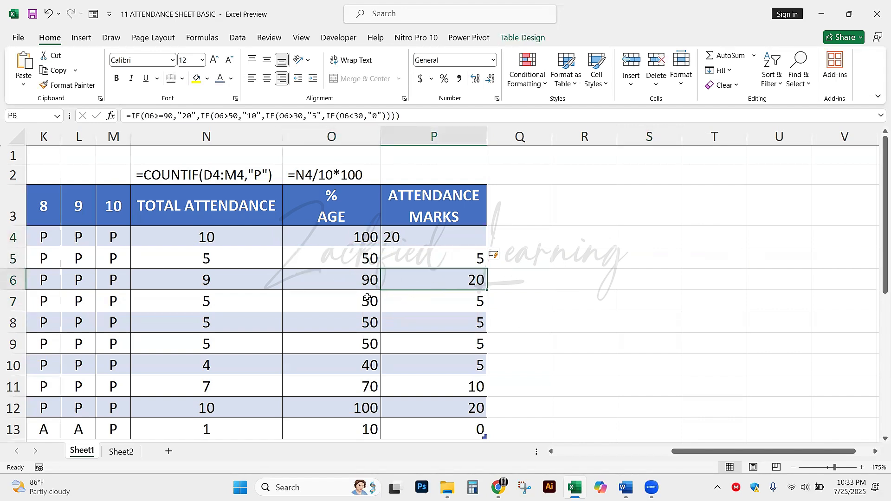
click(343, 281)
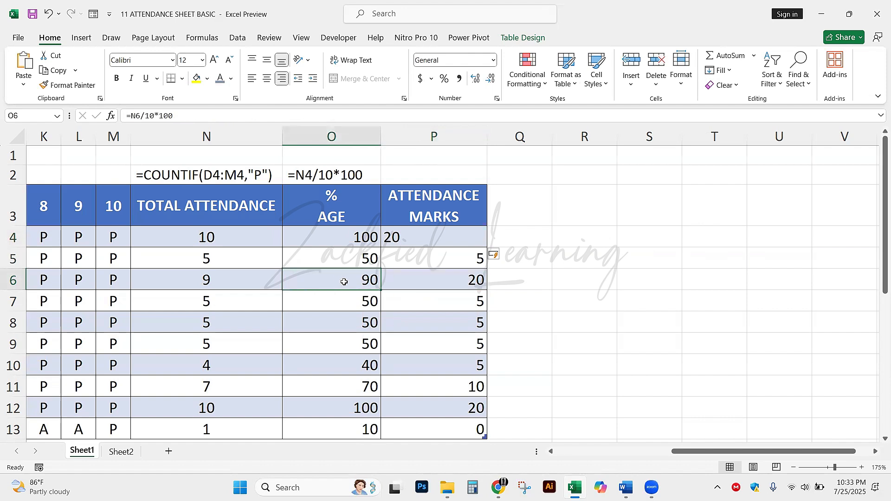
Check the marks for the percentages in rows 4, 5 and 6 using temporary red ink marks.
click(350, 57)
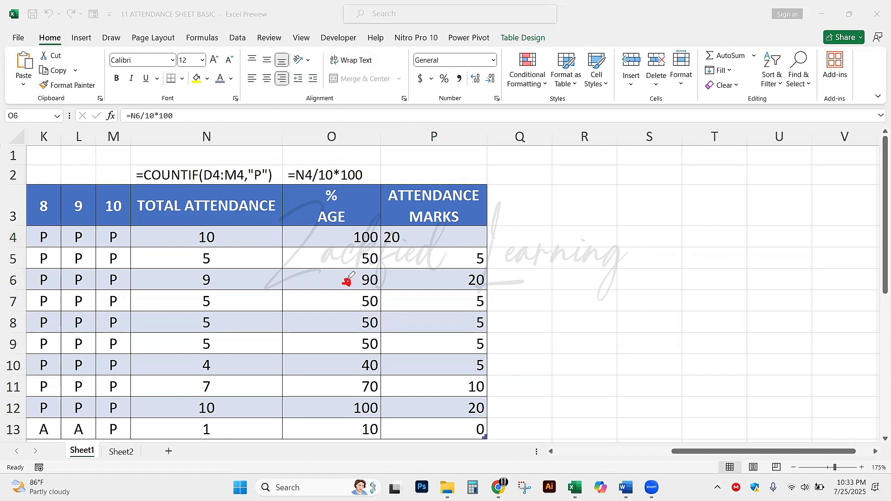
drag(336, 277, 343, 237)
drag(417, 237, 416, 239)
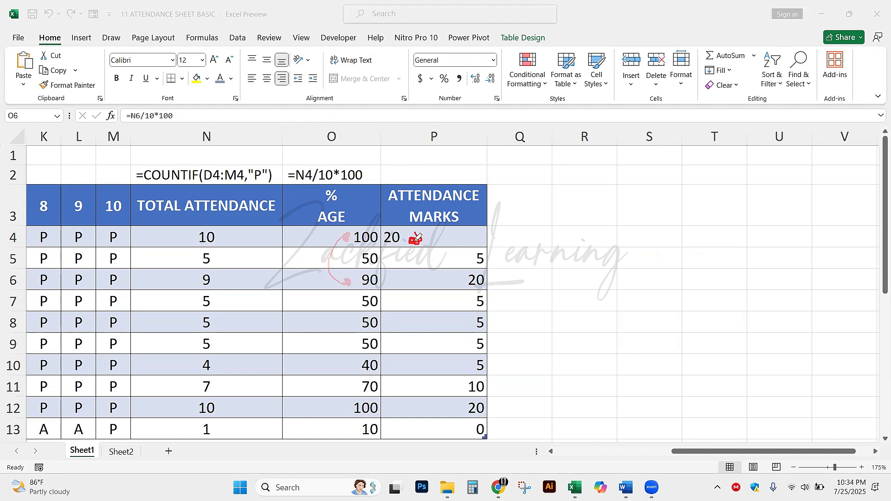
click(423, 277)
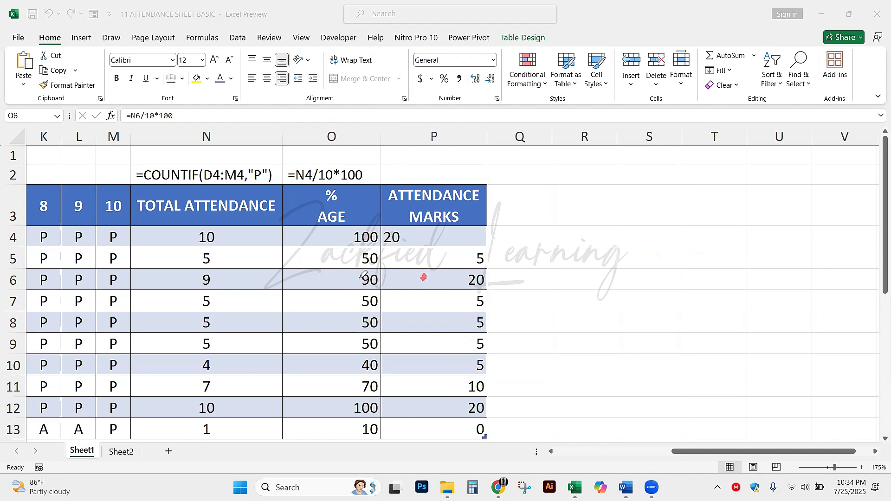
drag(355, 279, 360, 228)
drag(392, 253, 466, 252)
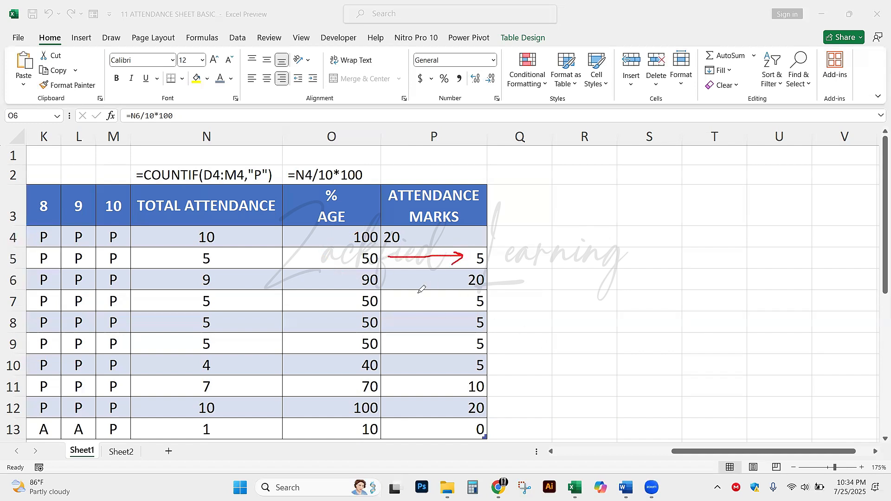
Trace the percentages in rows 7 to 13 to their attendance marks with temporary red ink lines.
drag(395, 299, 443, 300)
drag(399, 321, 449, 320)
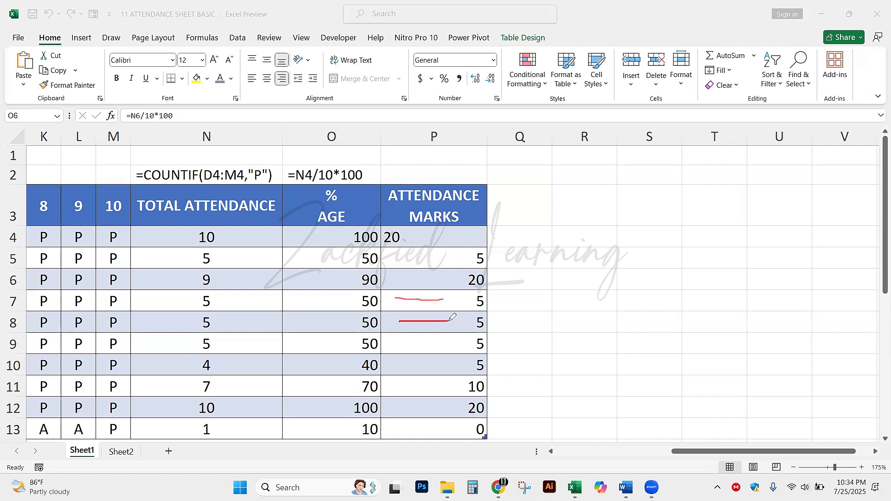
drag(404, 344, 465, 342)
drag(395, 367, 463, 362)
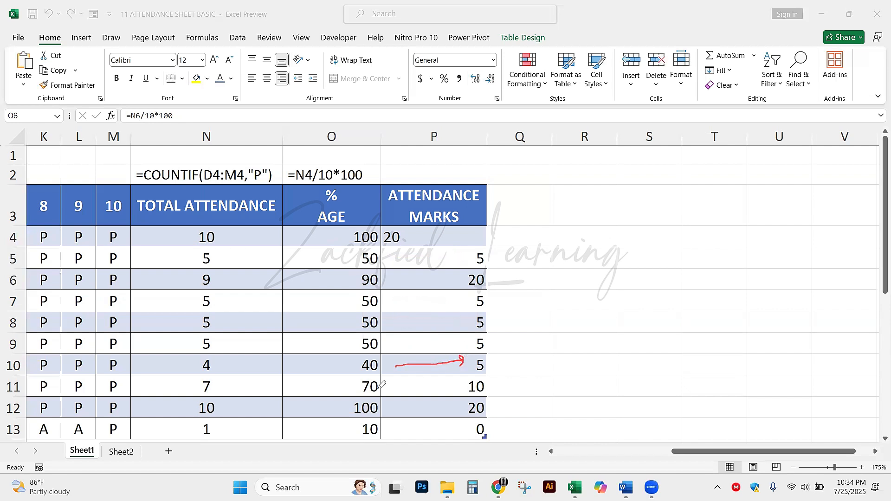
mouse_move(392, 389)
mouse_down()
mouse_move(461, 385)
mouse_move(428, 409)
mouse_move(455, 400)
mouse_move(450, 422)
mouse_up()
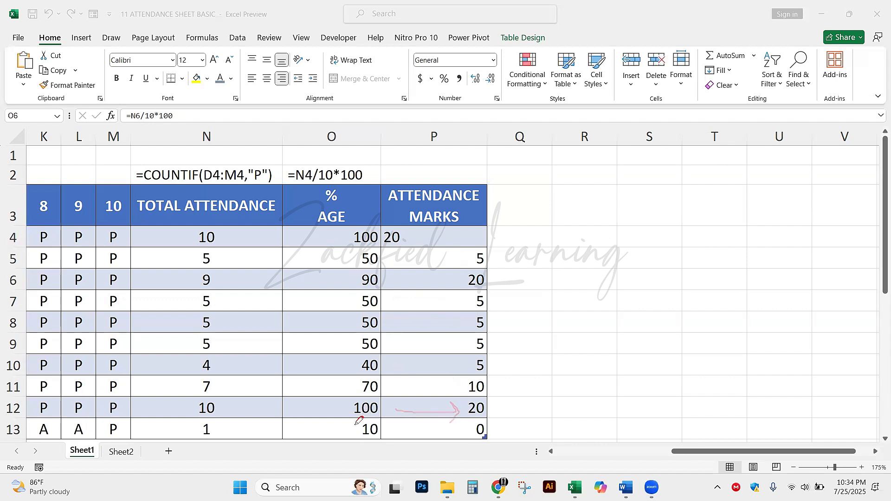
mouse_move(361, 415)
mouse_down()
mouse_move(360, 443)
mouse_move(392, 425)
mouse_move(363, 412)
mouse_move(361, 443)
mouse_move(383, 441)
mouse_move(371, 411)
mouse_move(374, 447)
mouse_move(367, 413)
mouse_move(371, 443)
mouse_move(378, 412)
mouse_move(461, 427)
mouse_move(454, 437)
mouse_up()
Examine row 13's percentage and mark against the under-30 condition, using temporary red ink beside and on the table.
mouse_move(520, 274)
mouse_down()
mouse_move(538, 287)
mouse_move(540, 318)
mouse_move(522, 318)
mouse_up()
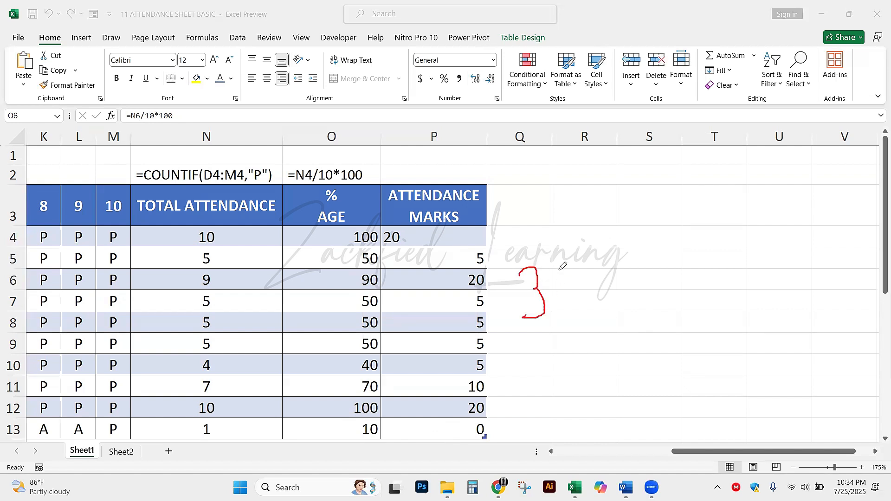
mouse_move(560, 268)
mouse_down()
mouse_move(549, 304)
mouse_move(575, 280)
mouse_move(558, 268)
mouse_up()
mouse_move(614, 261)
mouse_down()
mouse_move(622, 287)
mouse_move(599, 297)
mouse_up()
mouse_move(484, 418)
mouse_down()
mouse_move(464, 429)
mouse_move(486, 448)
mouse_up()
mouse_move(660, 219)
mouse_down()
mouse_move(607, 280)
mouse_move(696, 238)
mouse_move(662, 213)
mouse_up()
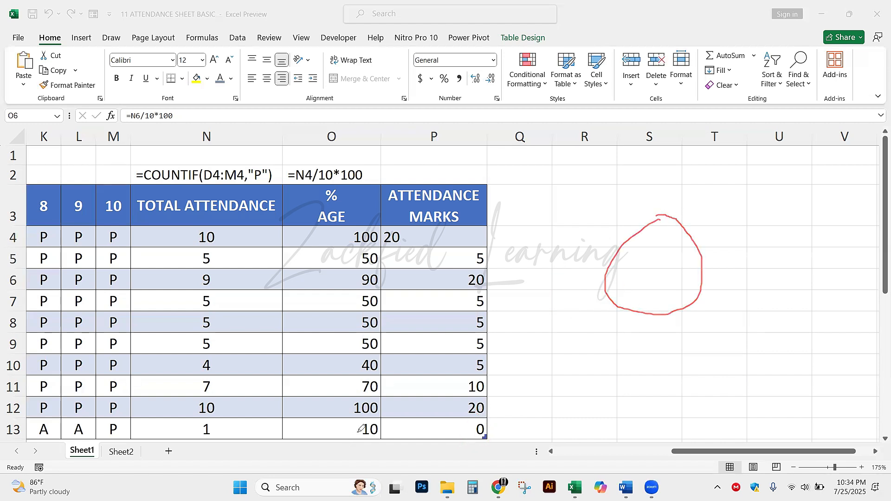
drag(307, 427, 347, 425)
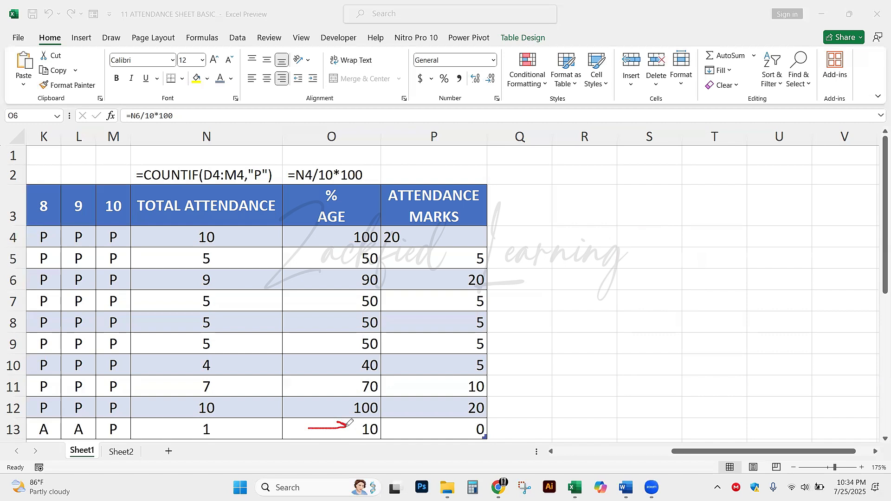
mouse_move(419, 430)
mouse_down()
mouse_move(459, 429)
mouse_move(450, 438)
mouse_up()
key(Escape)
Review the whole attendance table together with the coloured IF formula and the comparison-operator notes below it.
ctrl+scroll(518, 284, down, 1)
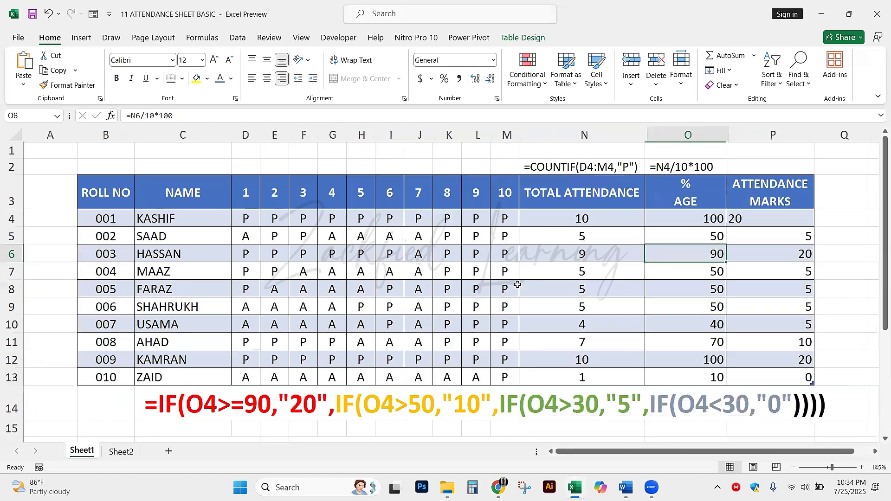
scroll(518, 285, down, 1)
click(517, 285)
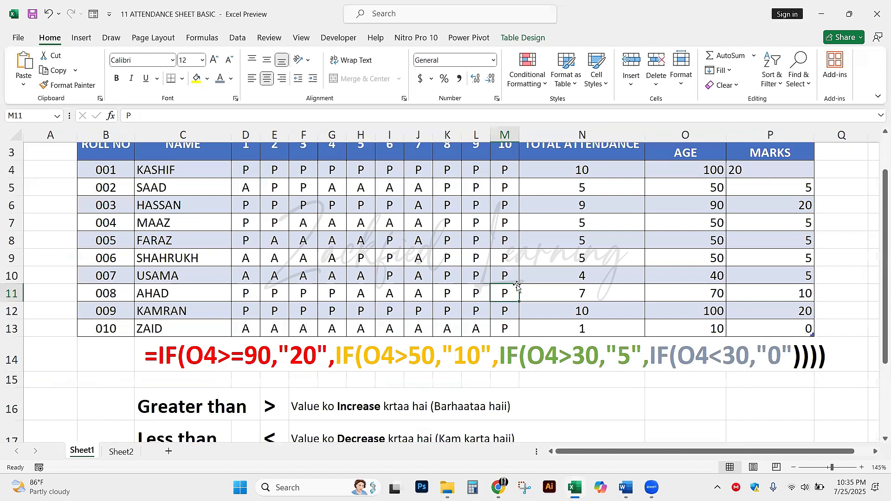
ctrl+scroll(516, 285, down, 2)
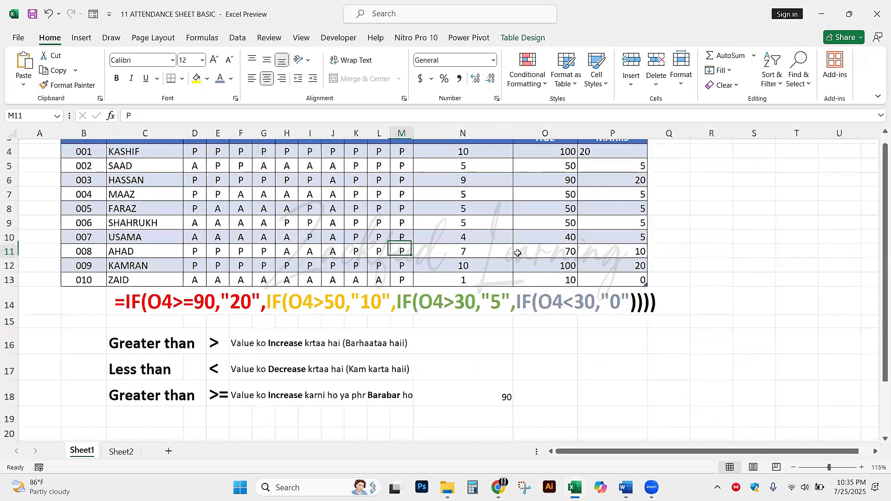
key(Up)
key(Up)
key(Right)
key(Right)
key(Right)
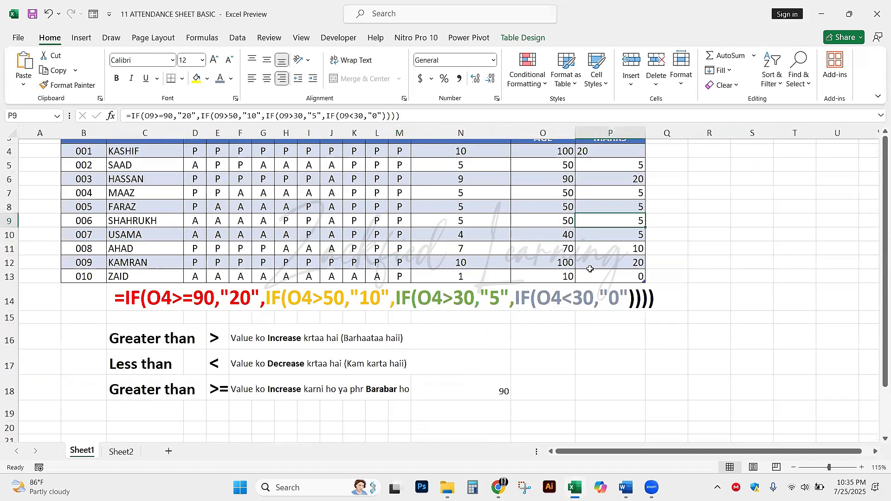
scroll(590, 269, down, 2)
scroll(593, 273, up, 4)
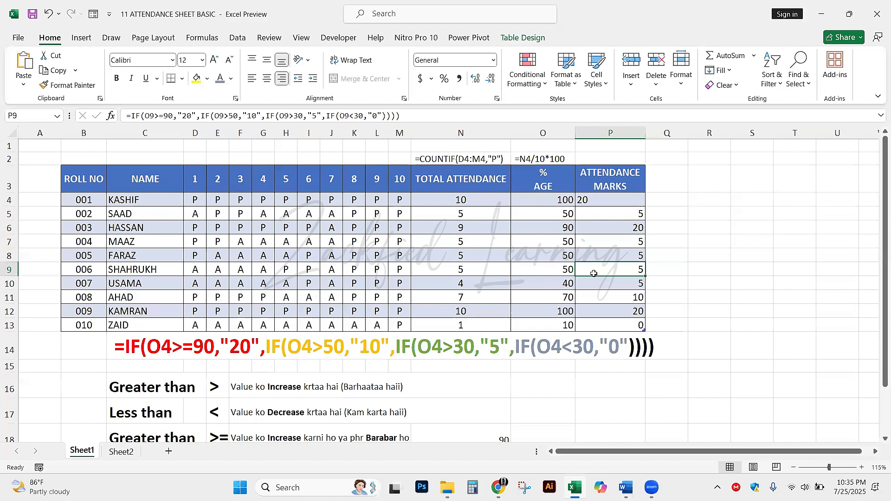